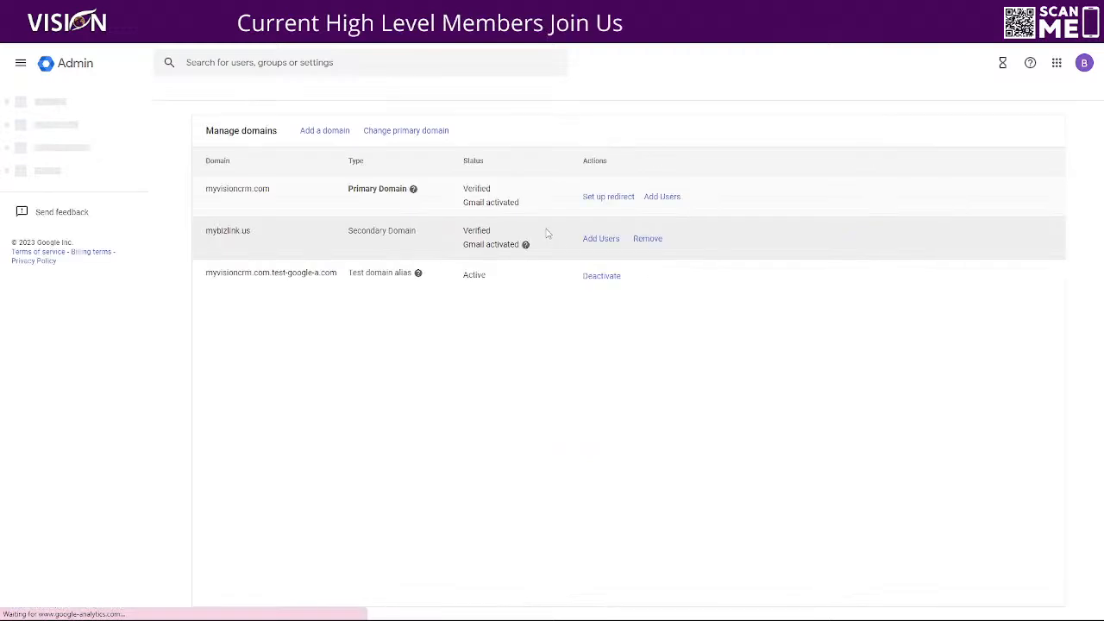
left_click_drag(275, 197, 205, 198)
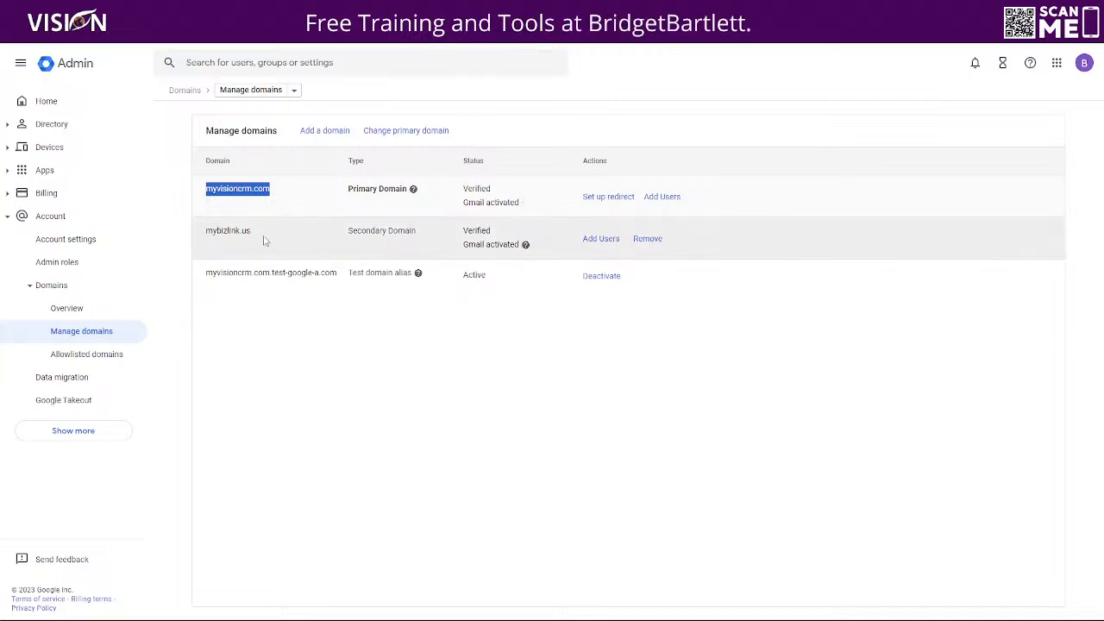
left_click_drag(264, 239, 208, 233)
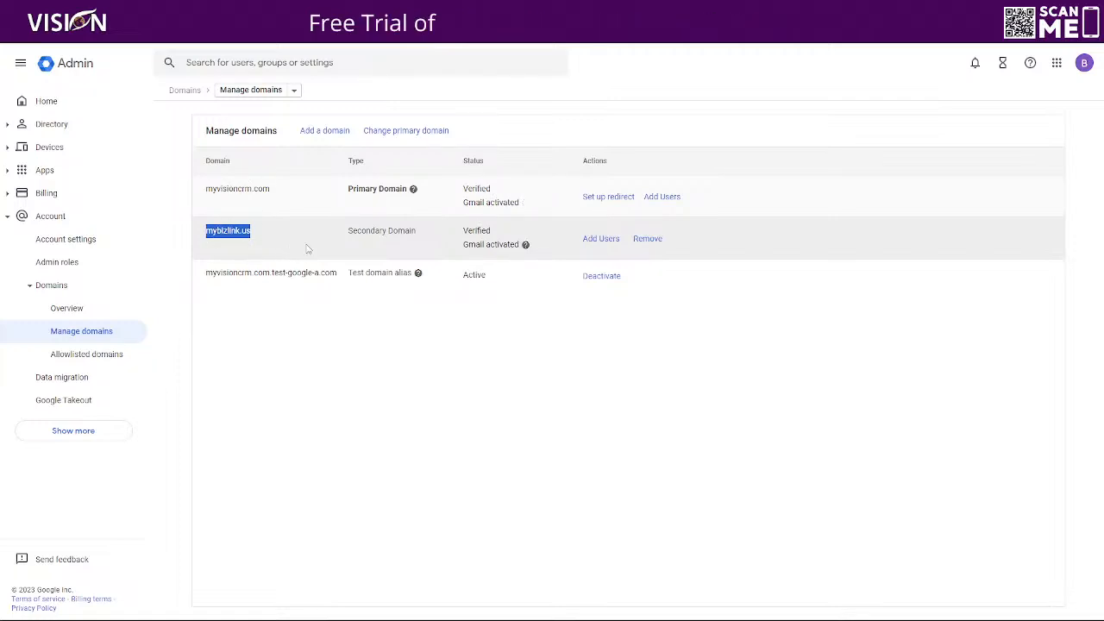
left_click(59, 101)
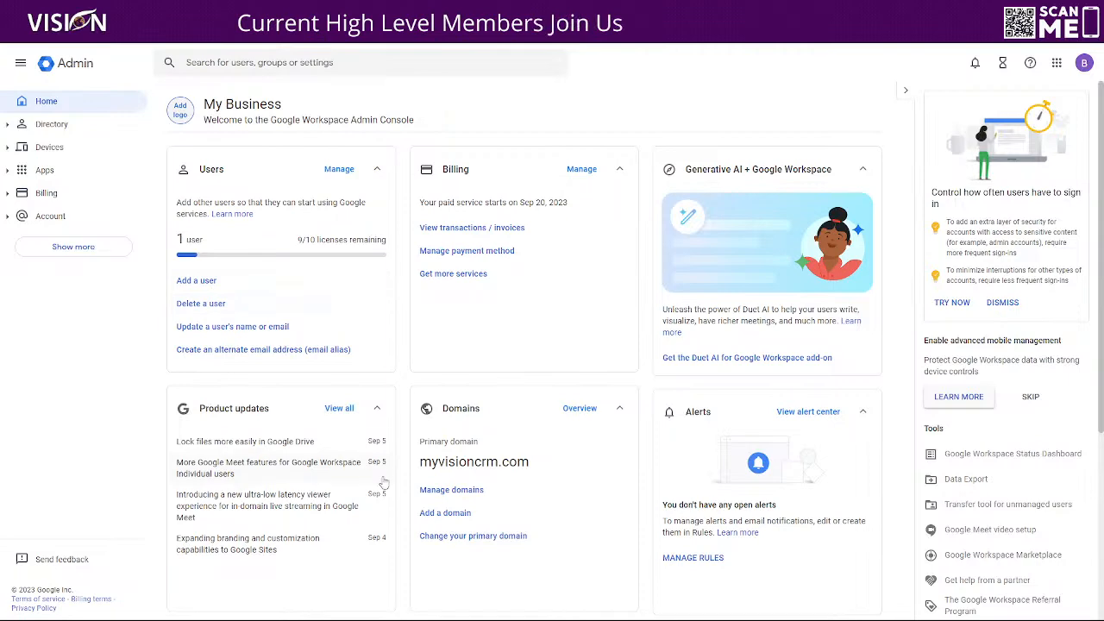
left_click(452, 489)
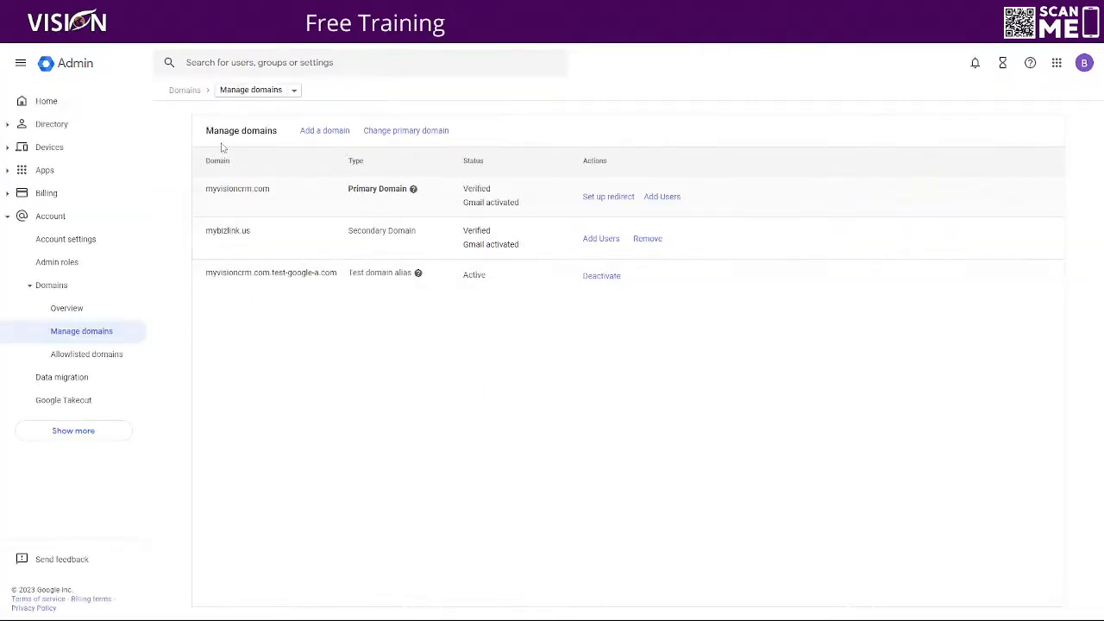
Open the email-alias settings for the admin user, review its primary address, then return Home
left_click(46, 102)
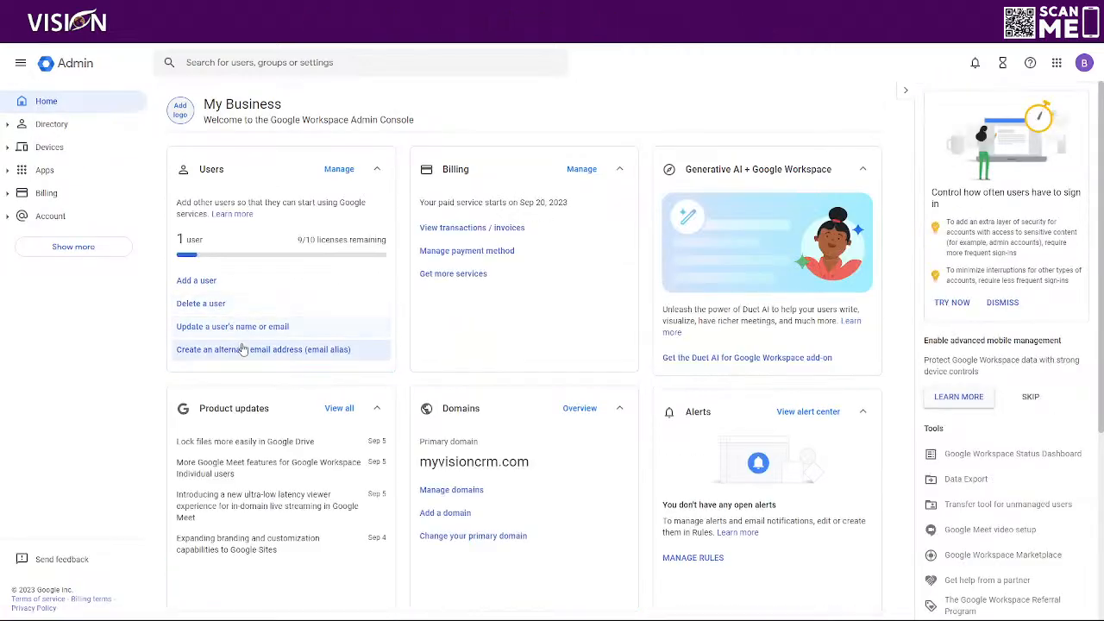
left_click(241, 350)
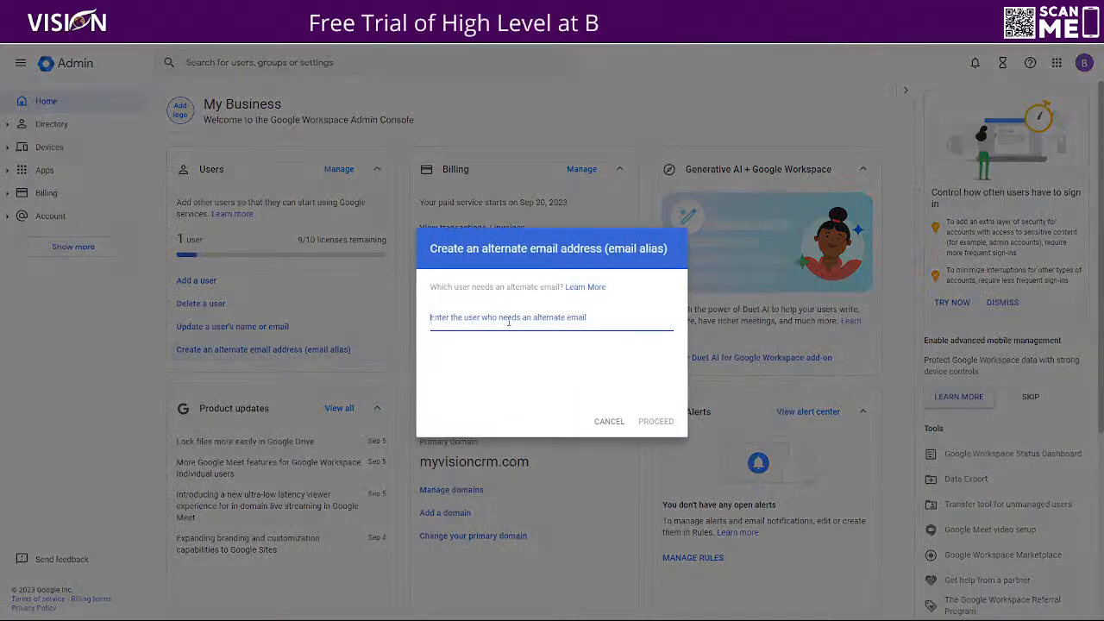
type("admin")
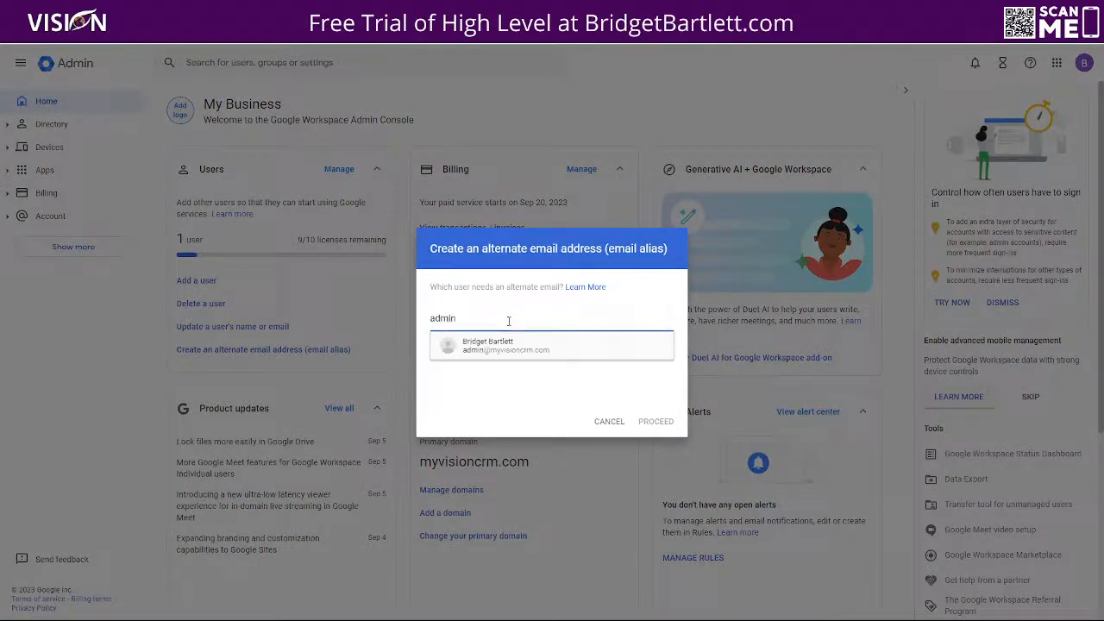
left_click(488, 357)
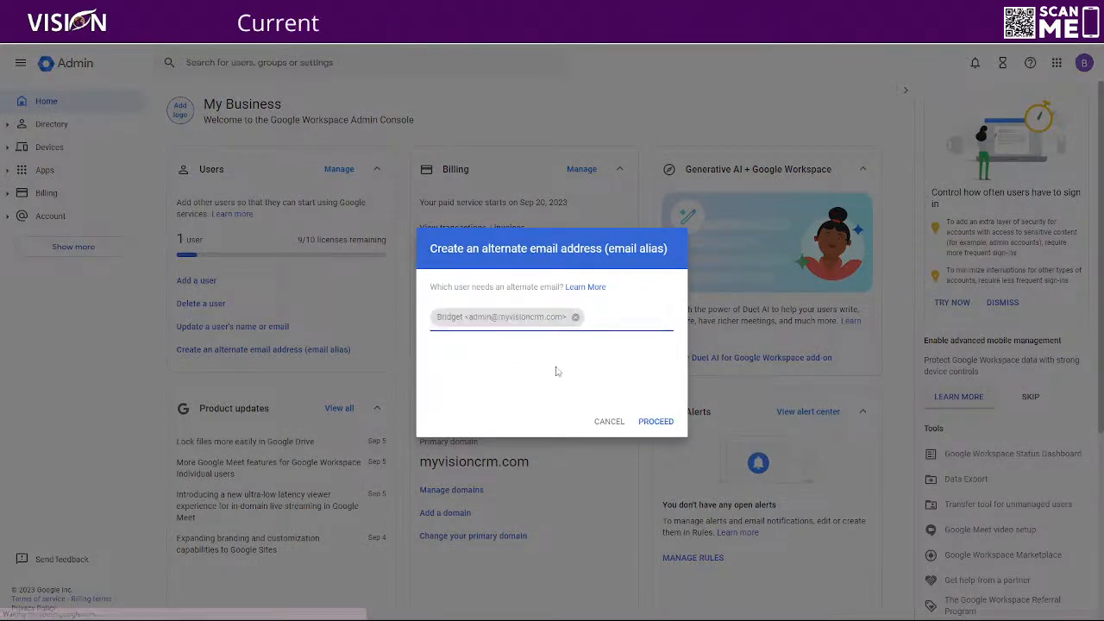
left_click(655, 422)
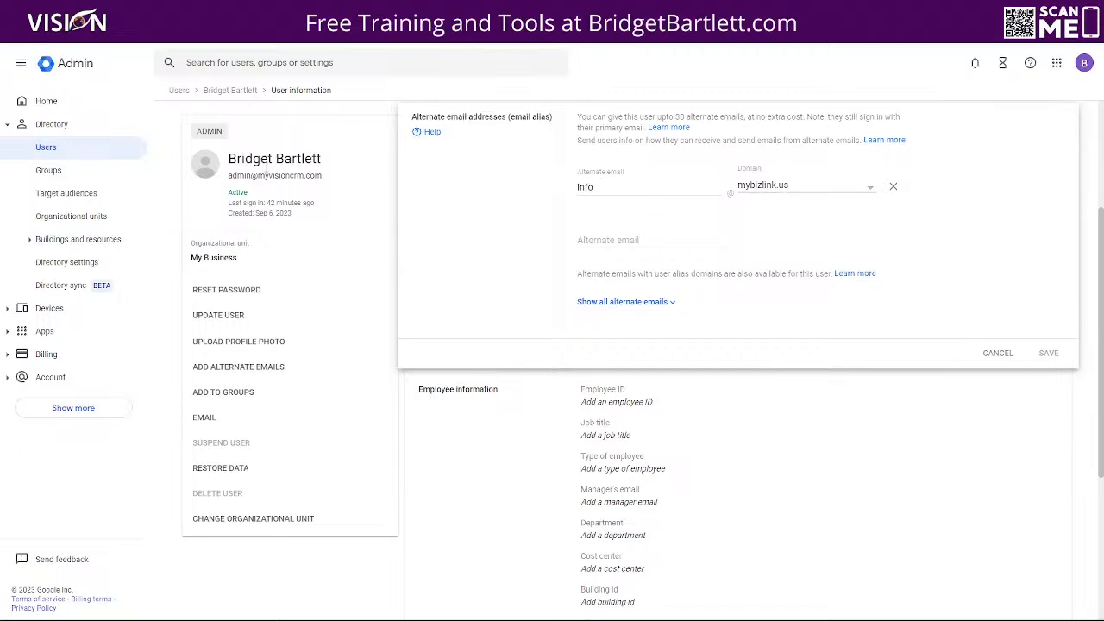
left_click_drag(353, 175, 230, 190)
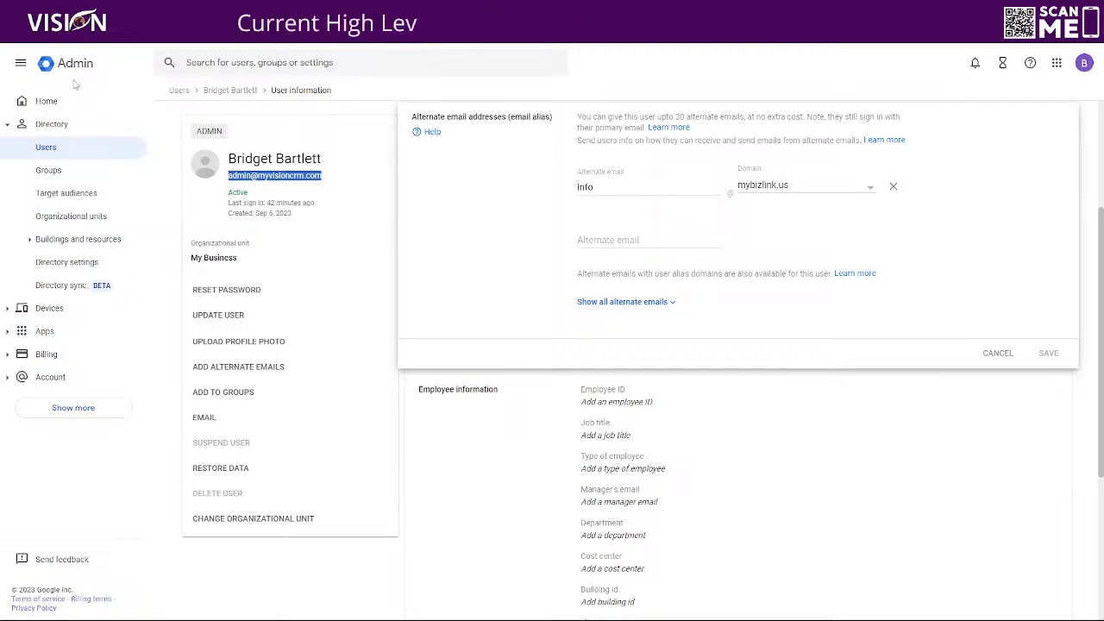
left_click(47, 102)
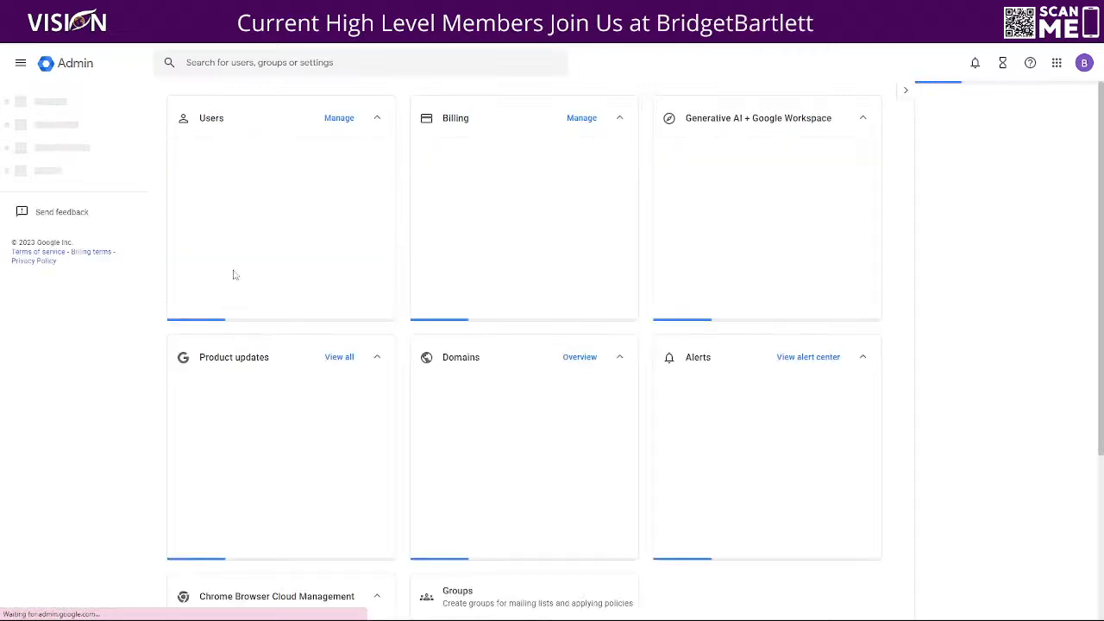
Start a new user and enter the person's first and last name
scroll(354, 370, "down", 2)
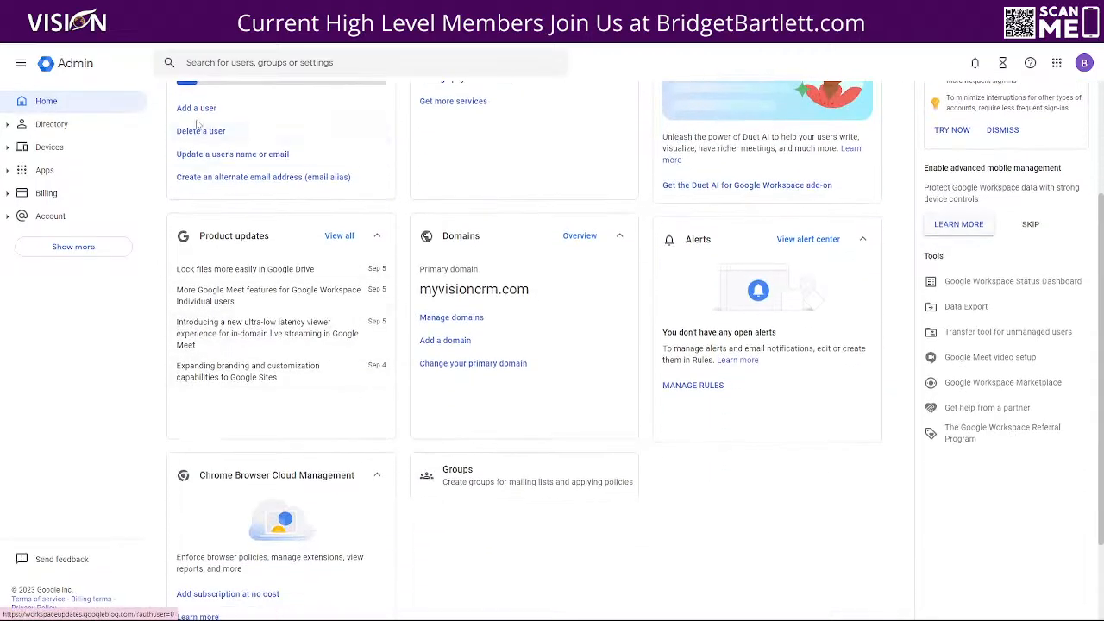
left_click(200, 130)
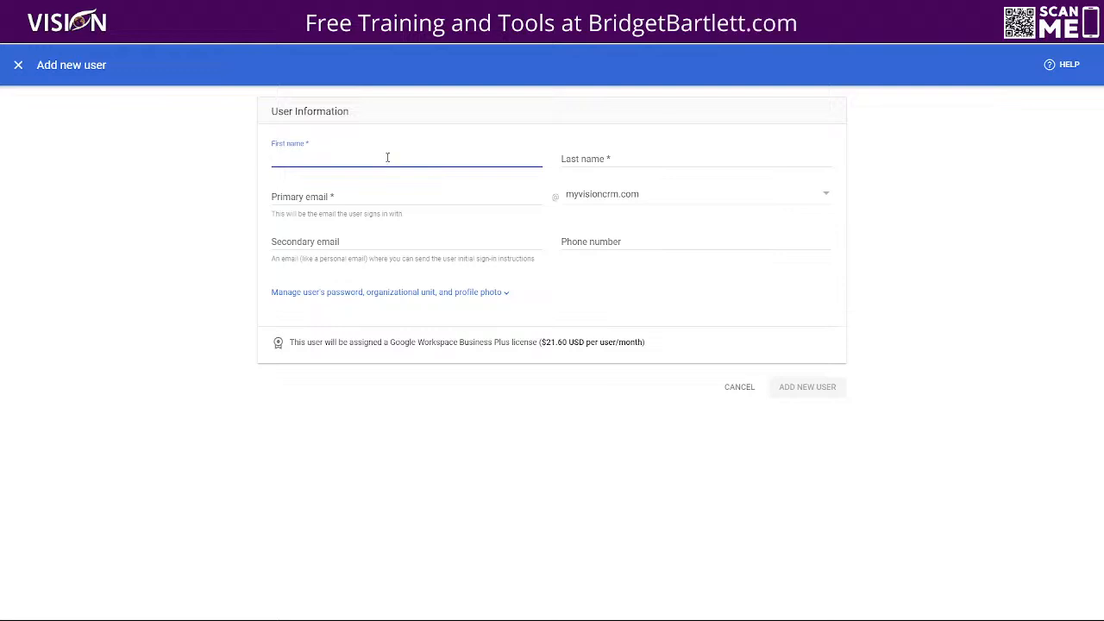
type("P")
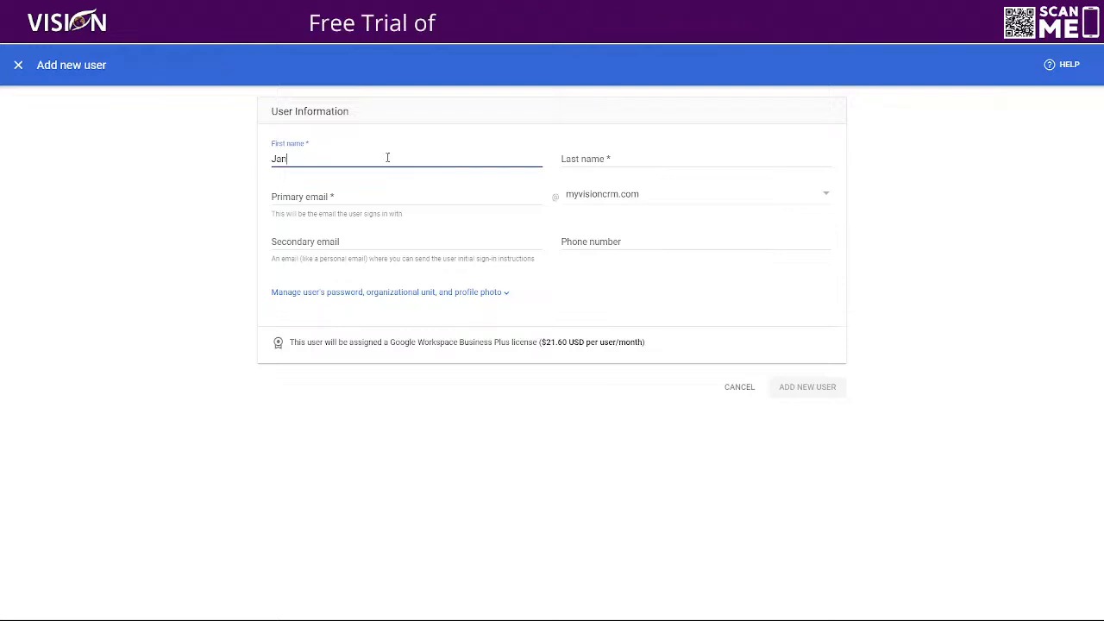
type("ane")
key("Tab")
type("Doe")
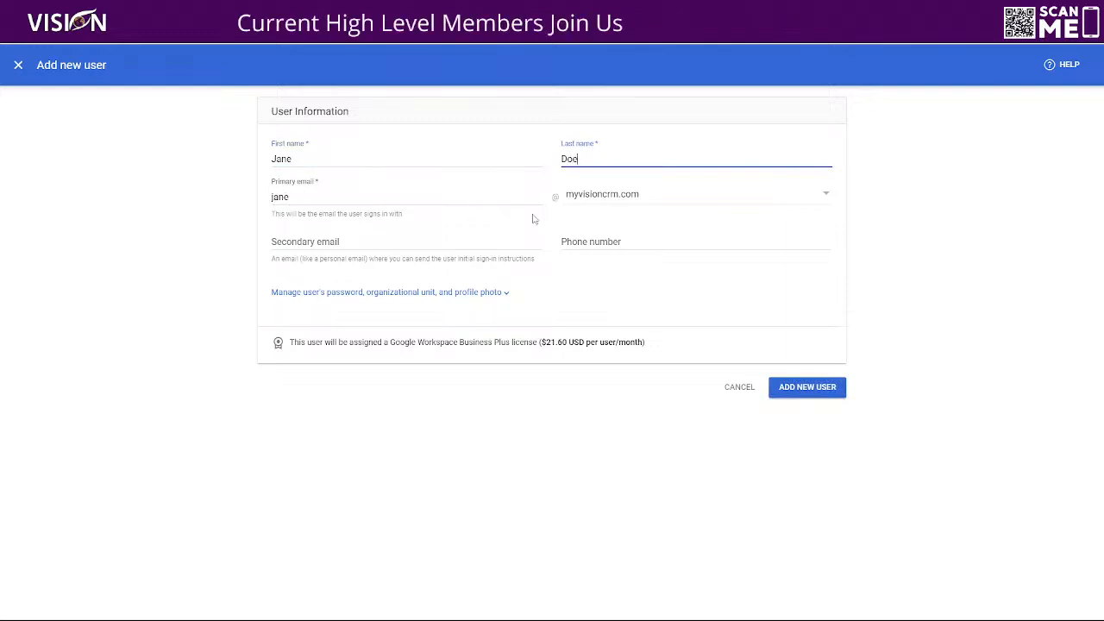
Keep the auto-filled primary email name on the myvisioncrm.com domain
left_click_drag(297, 196, 274, 197)
left_click(313, 198)
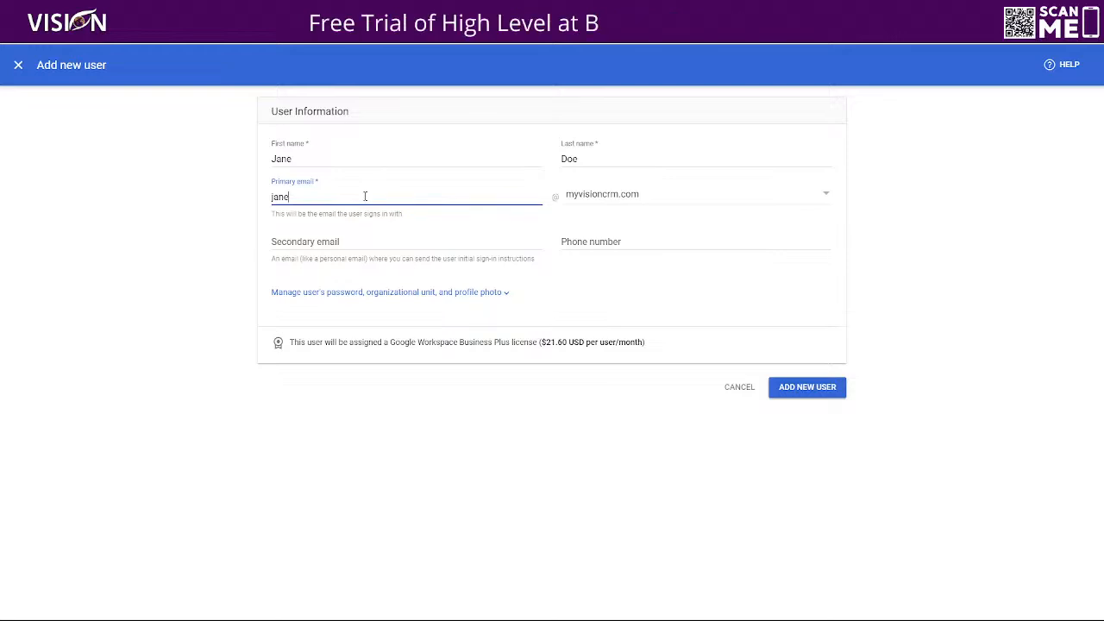
left_click(592, 198)
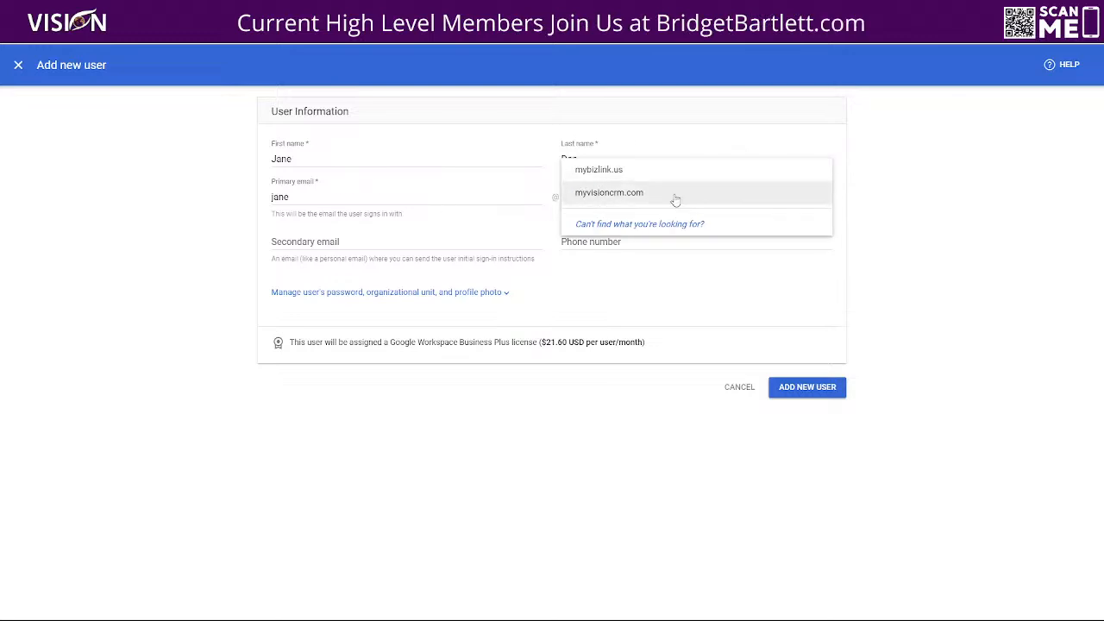
left_click(600, 193)
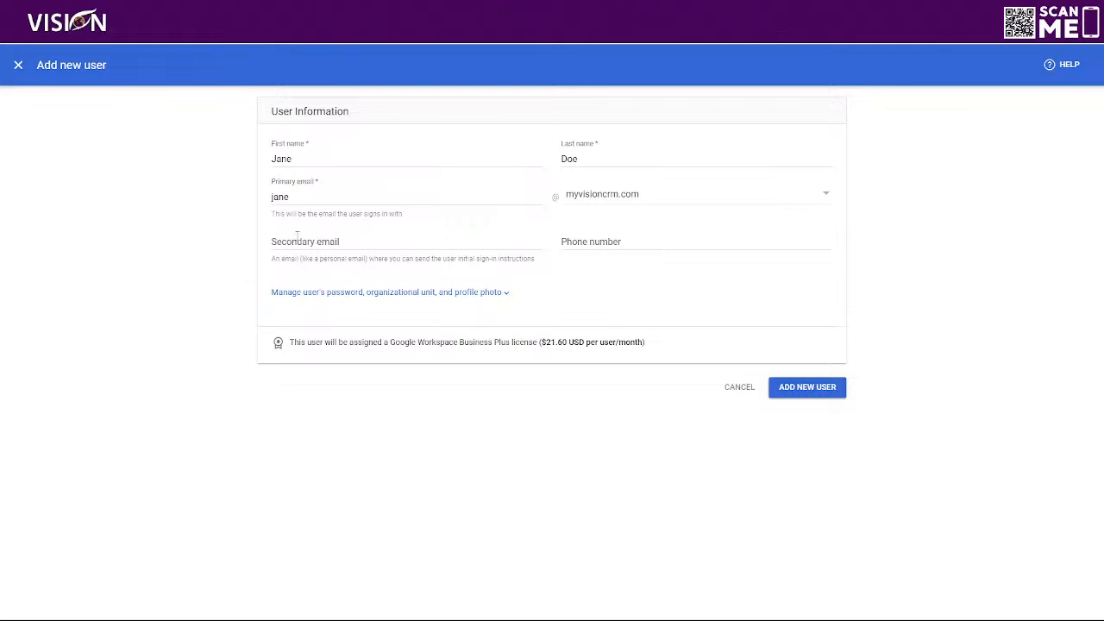
Enter the user's personal Gmail address as secondary email and review the licence cost notice
left_click(366, 243)
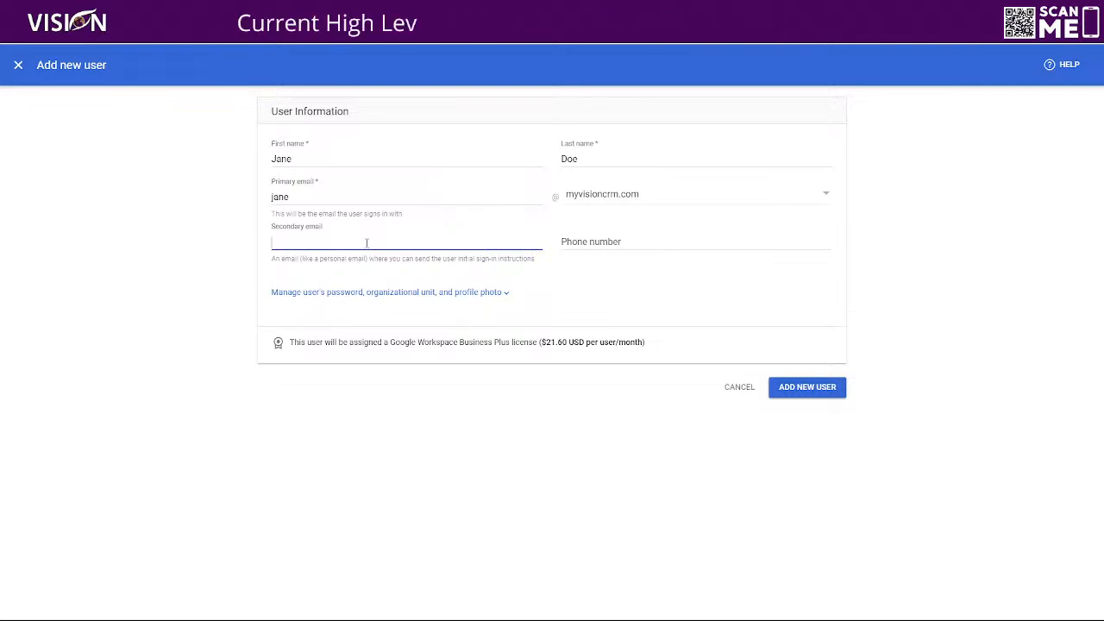
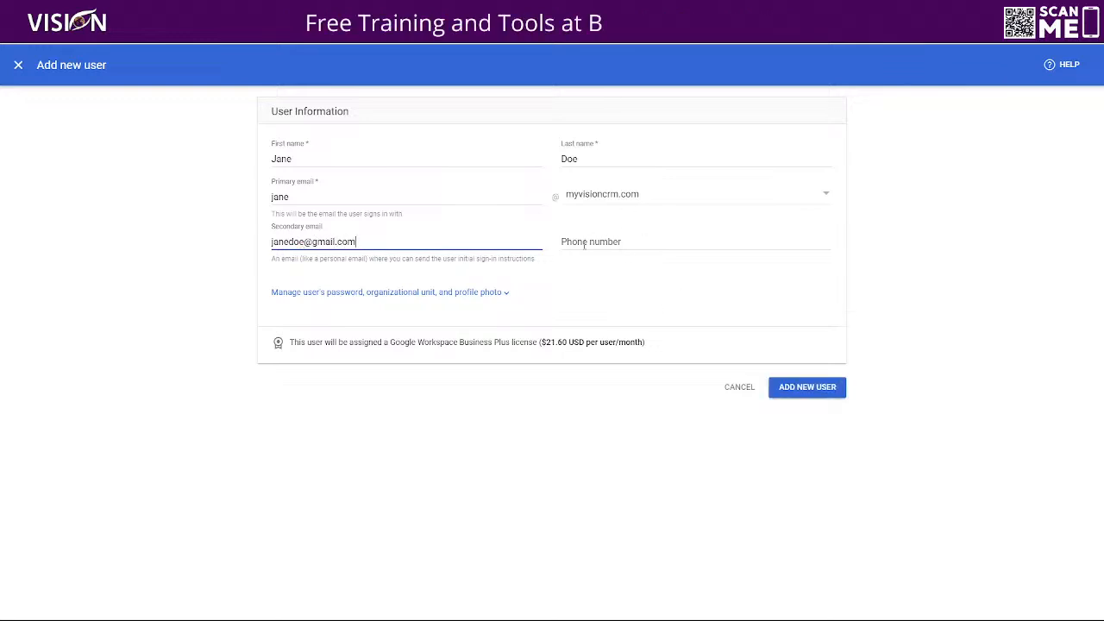
left_click(306, 241)
type("5698")
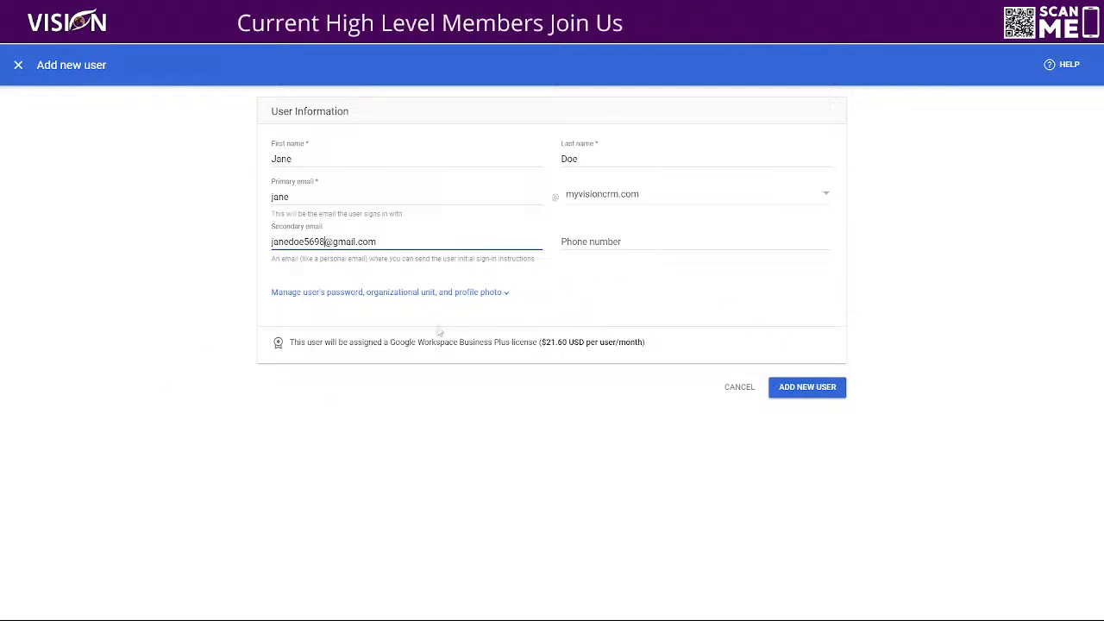
left_click_drag(286, 342, 428, 343)
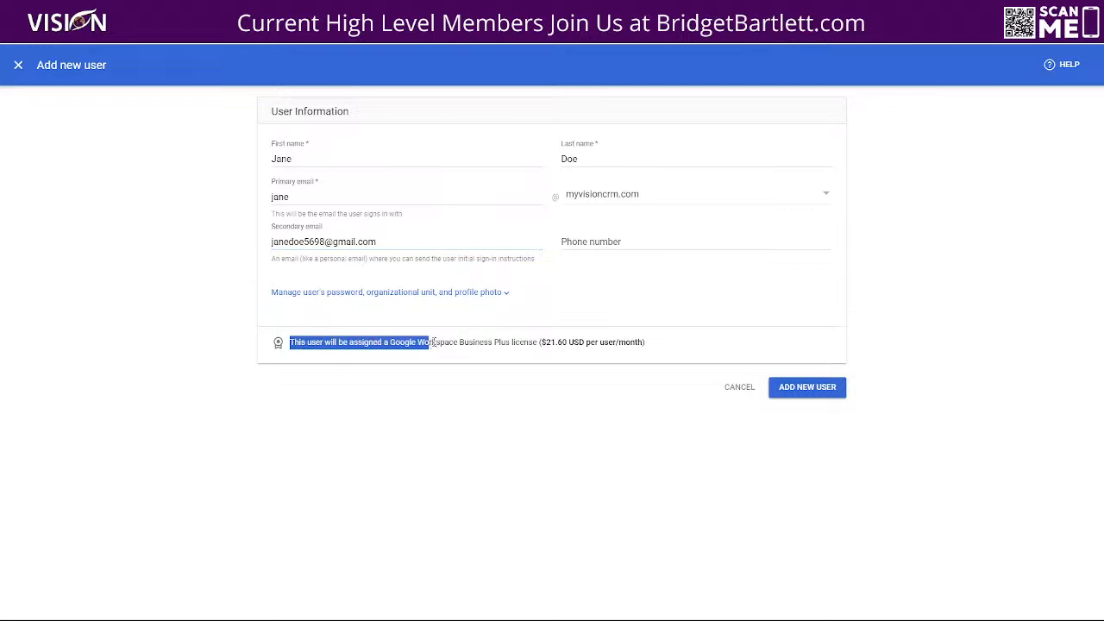
left_click_drag(496, 346, 650, 349)
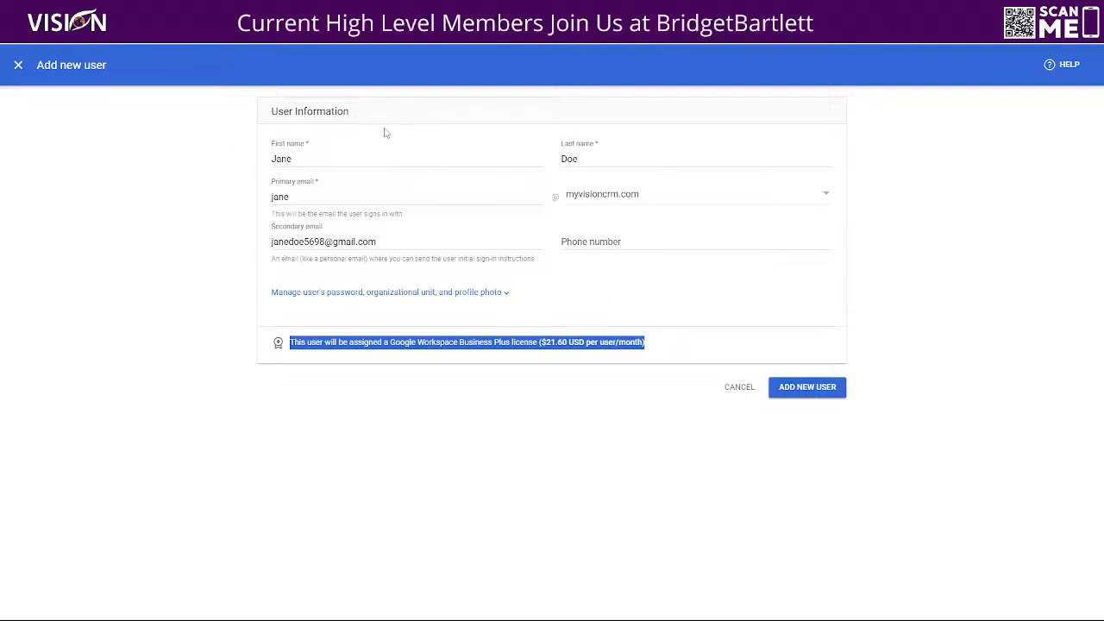
Create the user account and note the new username on the confirmation page
left_click(808, 390)
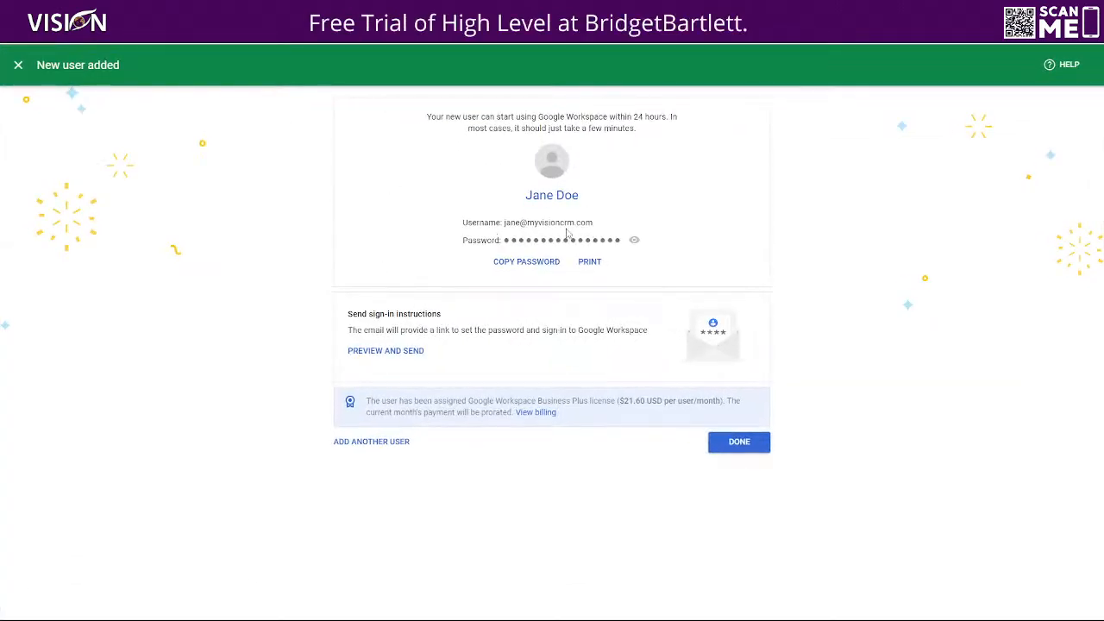
left_click_drag(593, 223, 502, 222)
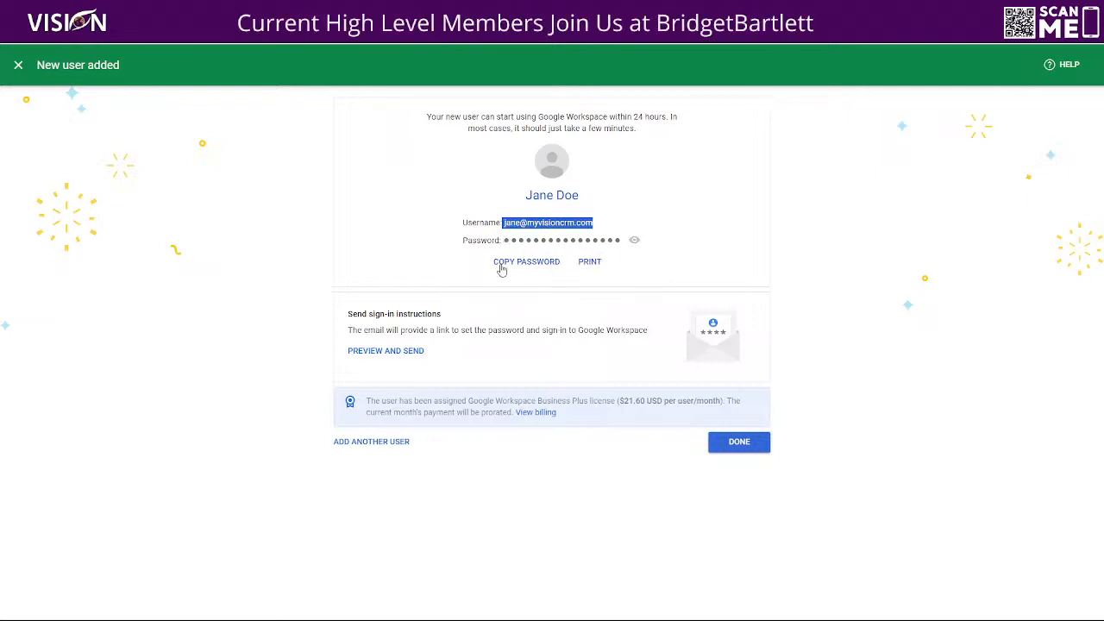
left_click(401, 351)
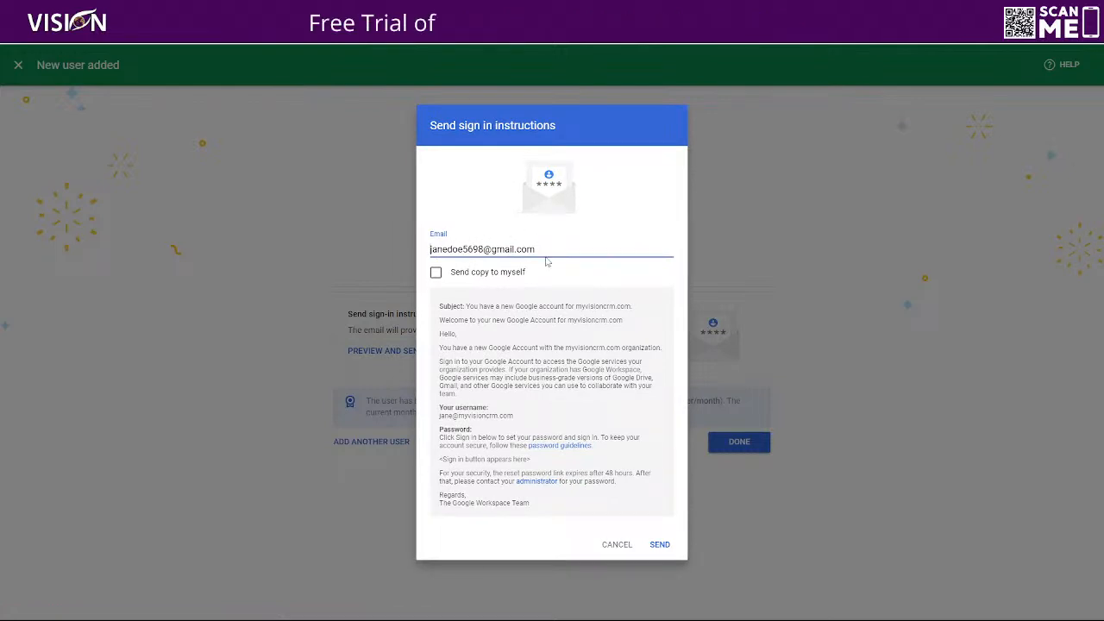
left_click_drag(544, 249, 406, 257)
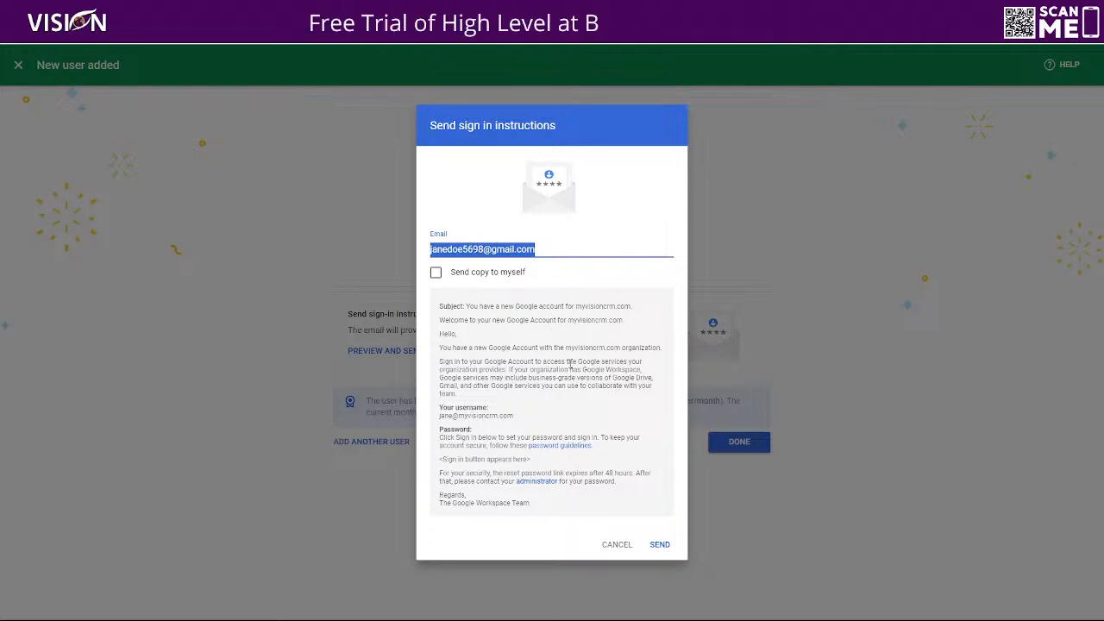
left_click(615, 544)
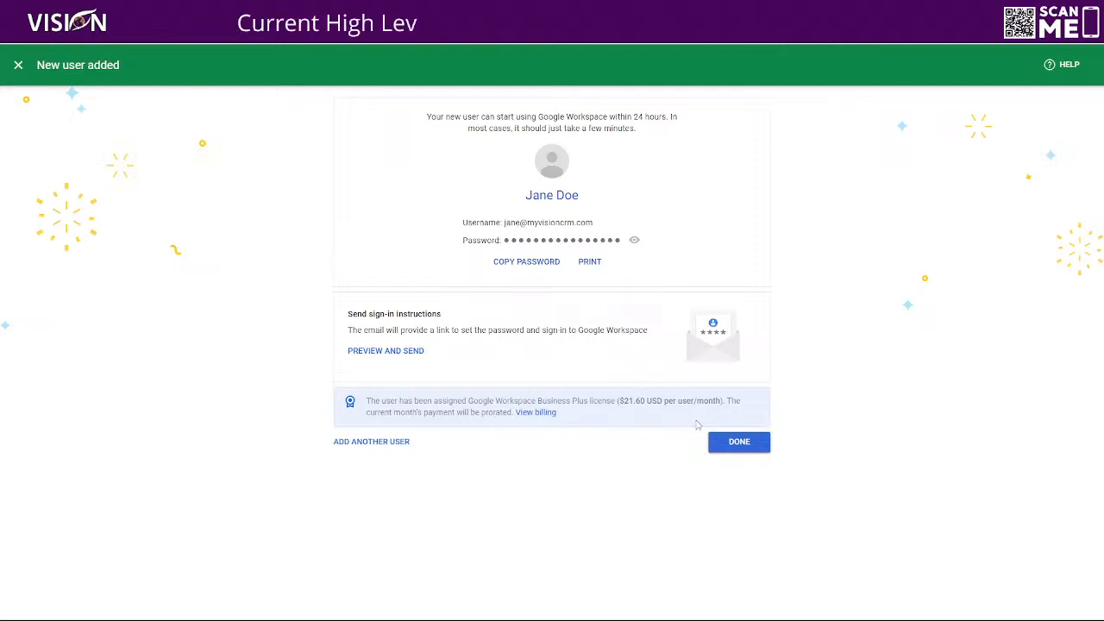
Copy the new user's password, then open that user from the Users list and start a password reset
left_click(731, 443)
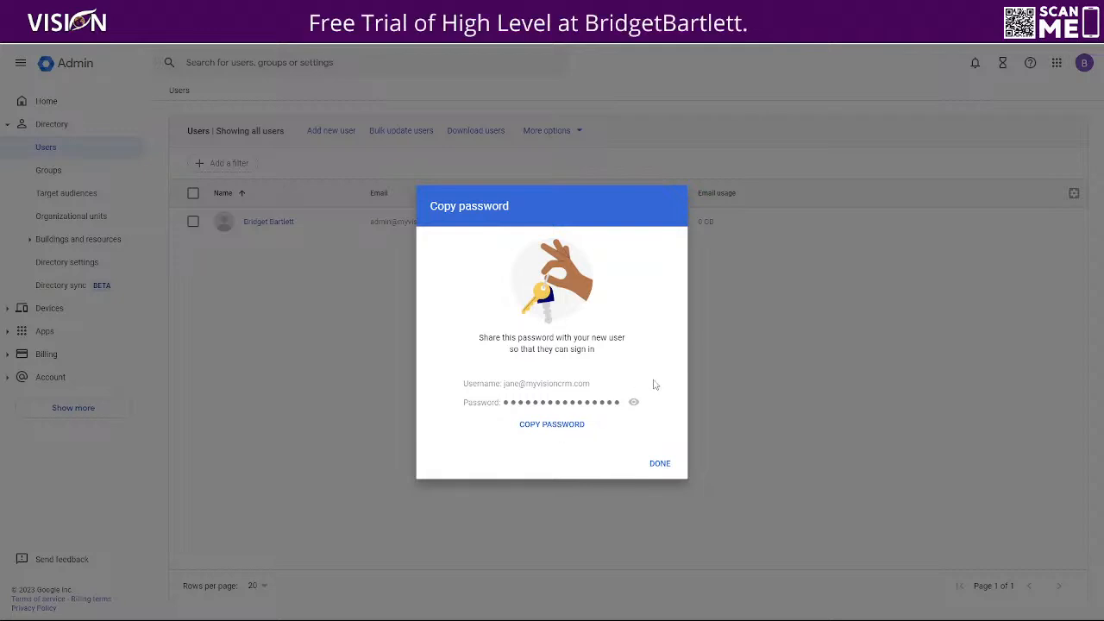
left_click(658, 466)
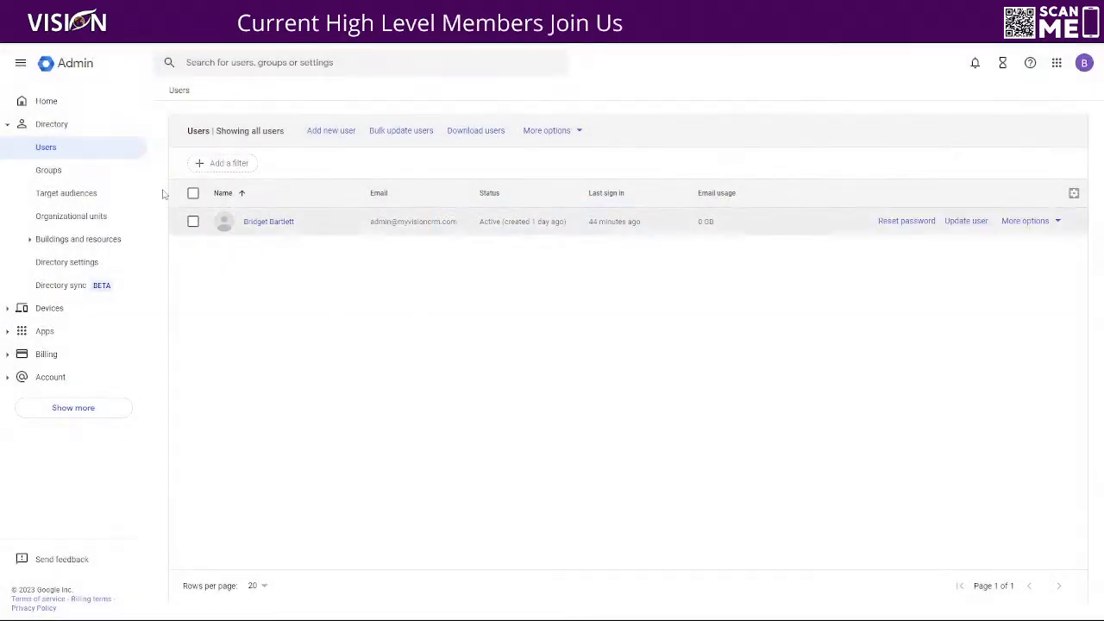
left_click(66, 106)
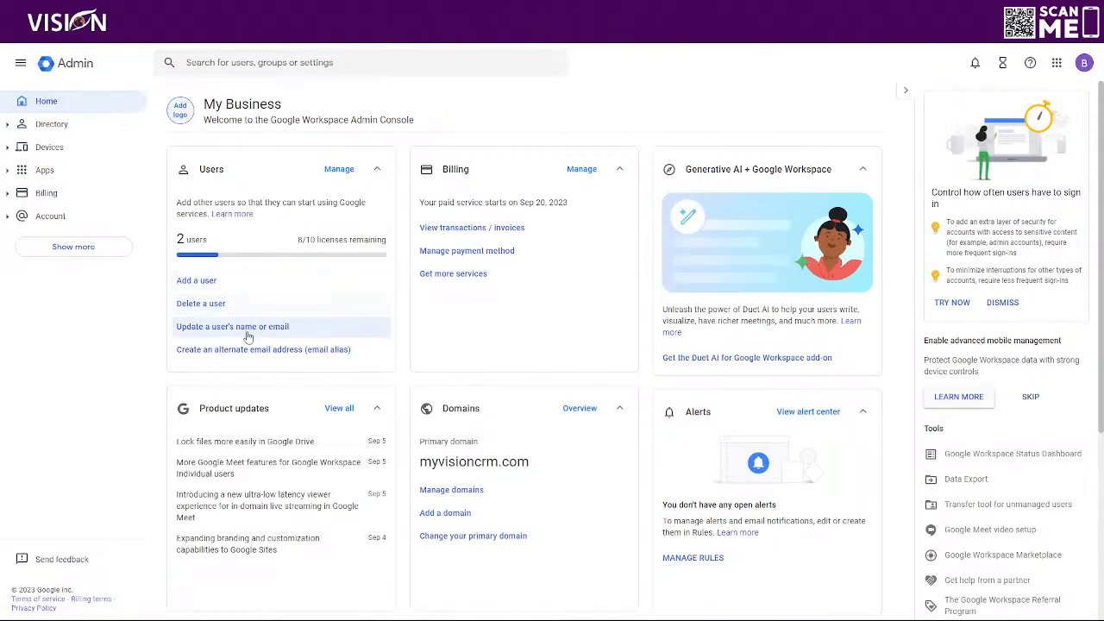
left_click(337, 170)
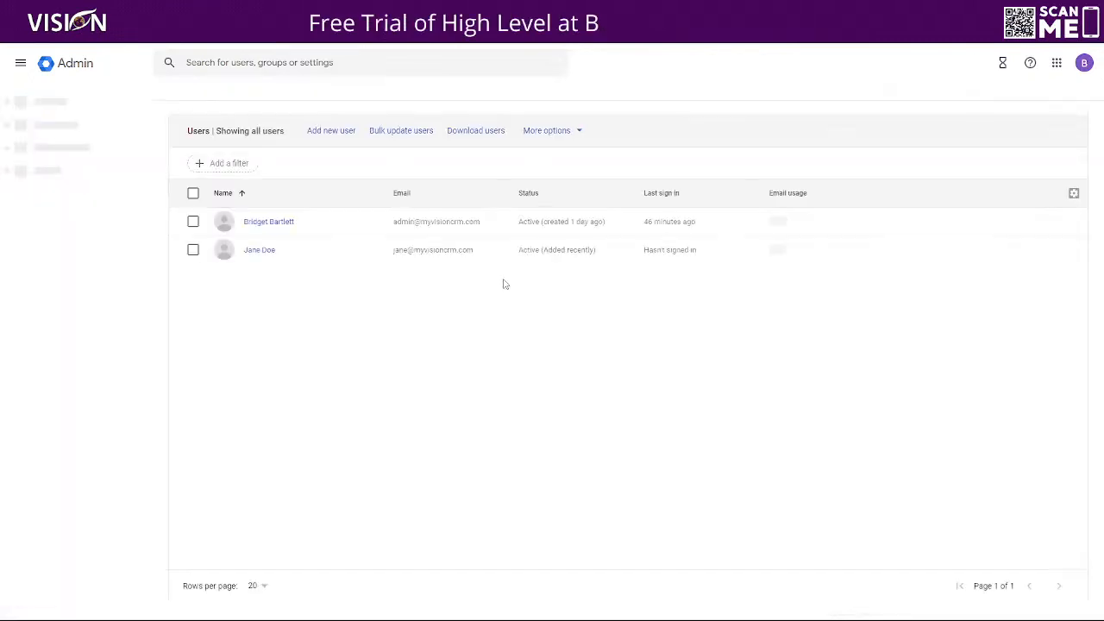
left_click(262, 251)
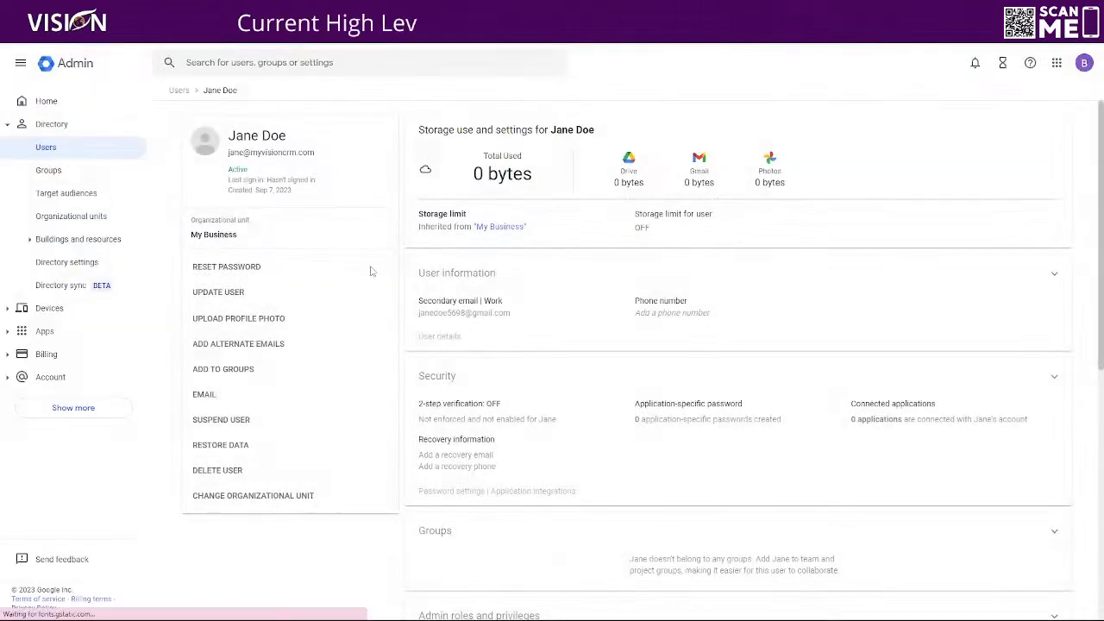
left_click(240, 269)
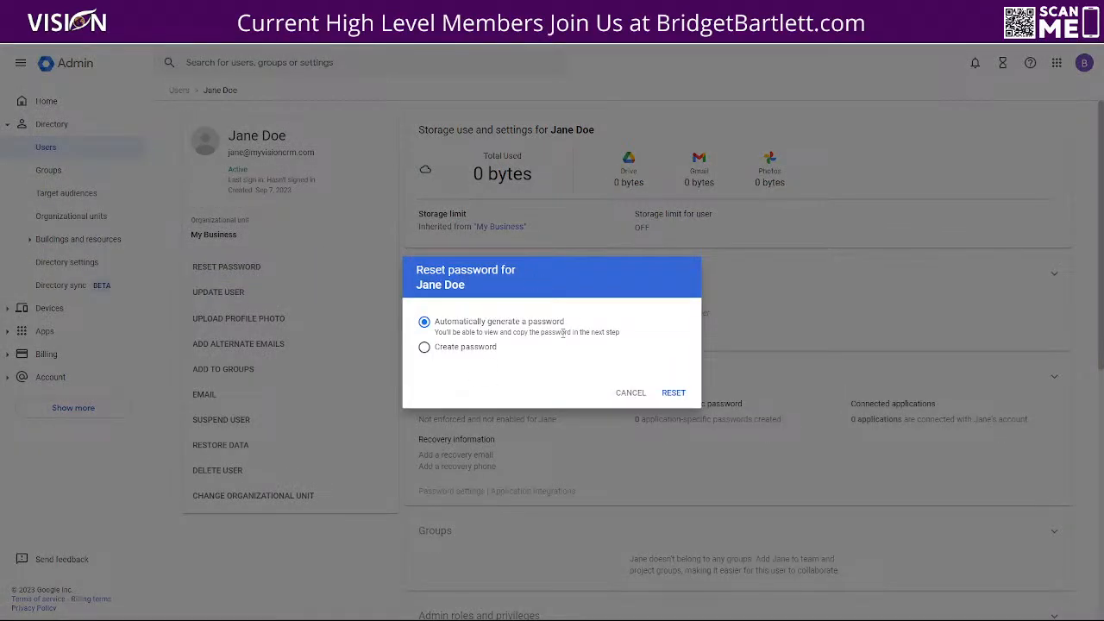
Preview the Create password option, cancel the reset without changes, and return Home
left_click(423, 346)
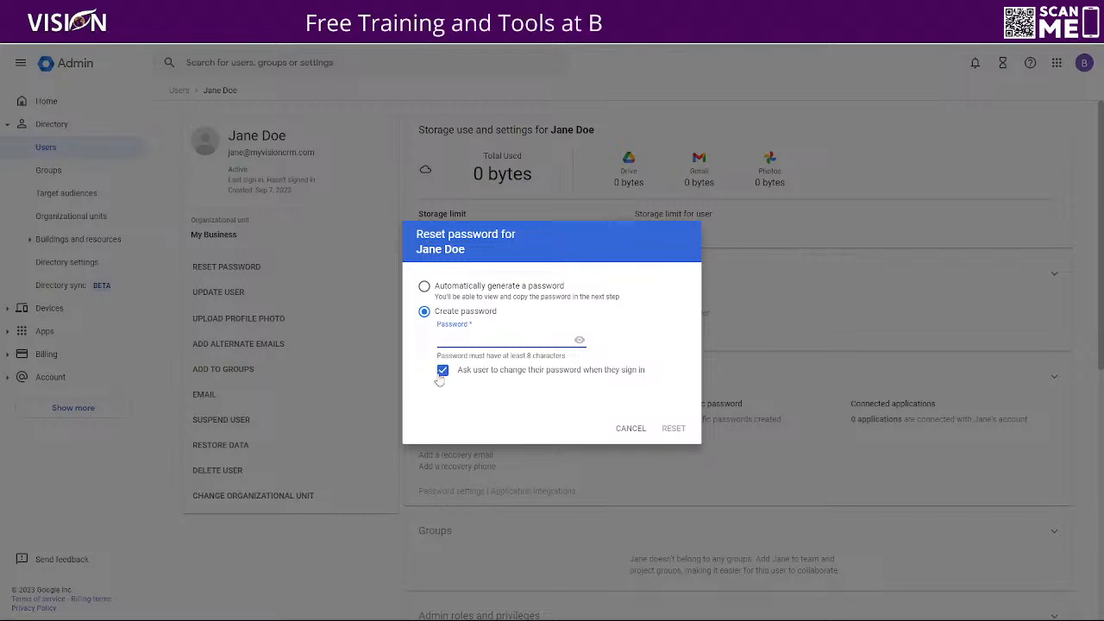
left_click(624, 426)
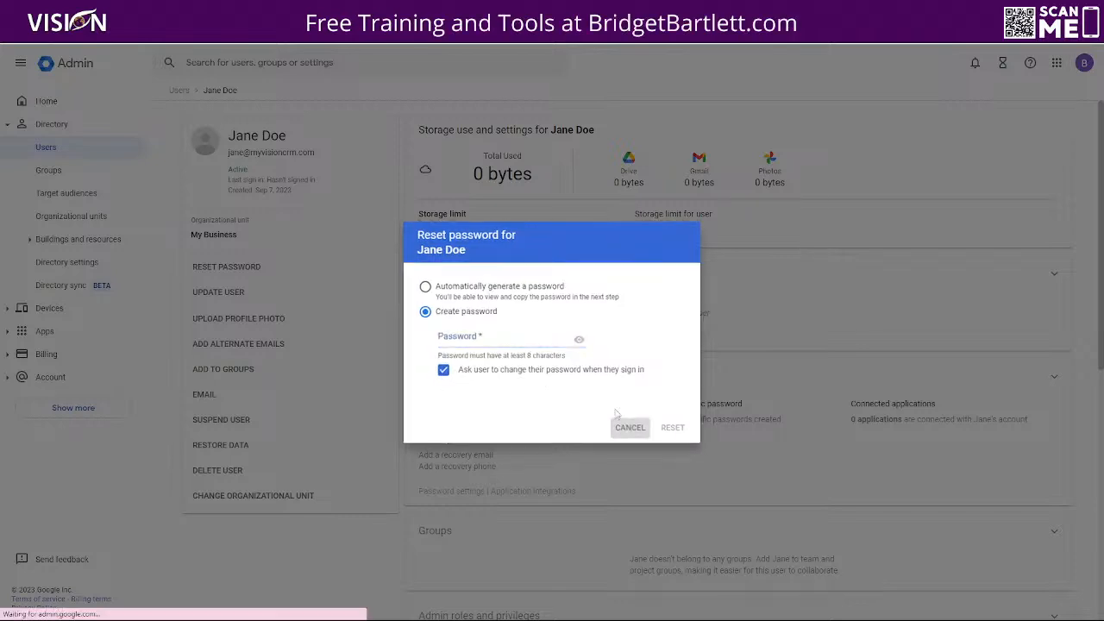
left_click(43, 101)
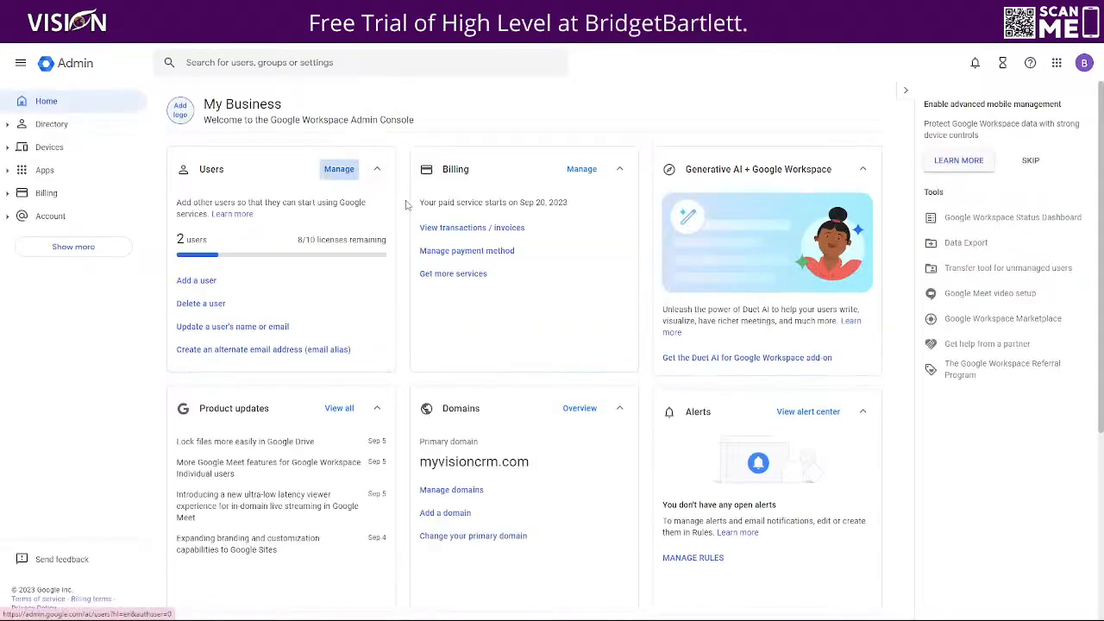
Open the new user's details from the Users list and scroll through storage, security and licence info
left_click(388, 199)
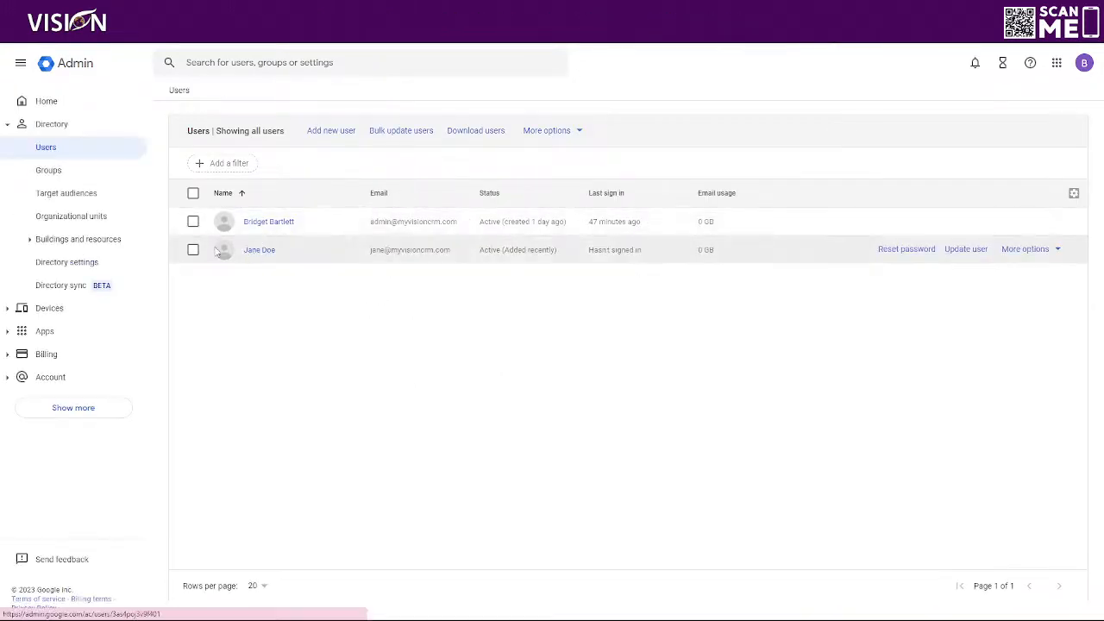
left_click(261, 250)
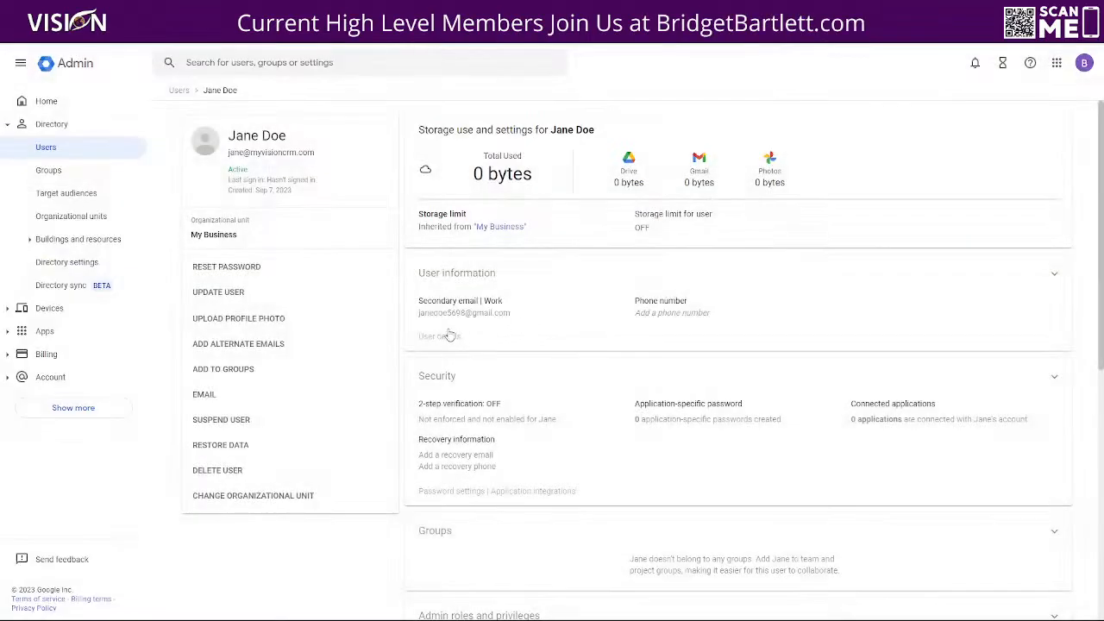
scroll(488, 360, "down", 2)
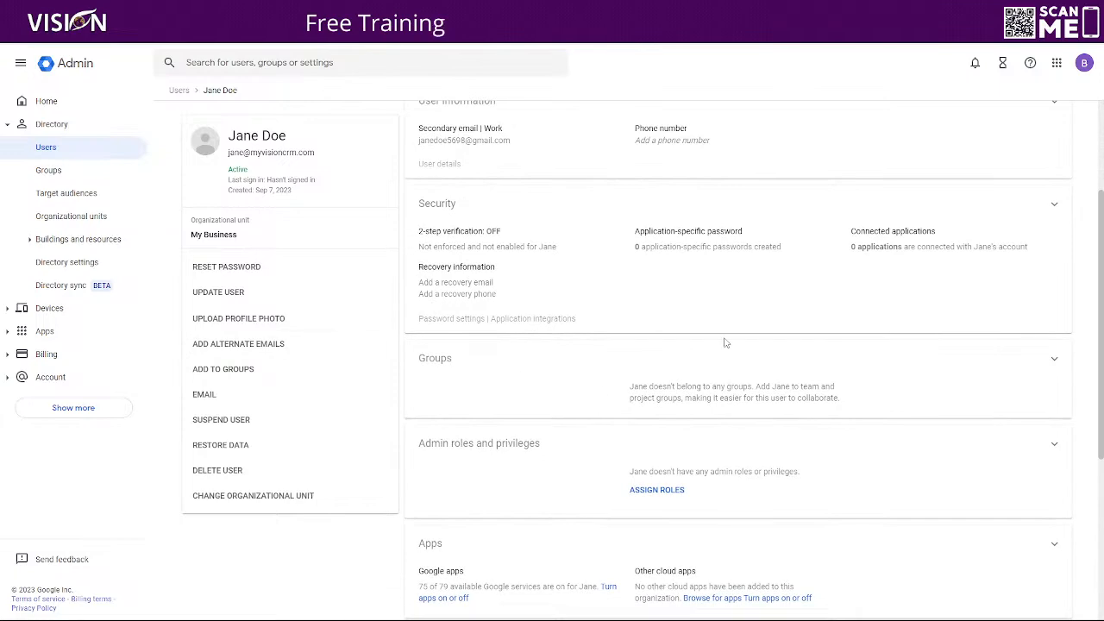
scroll(521, 311, "down", 4)
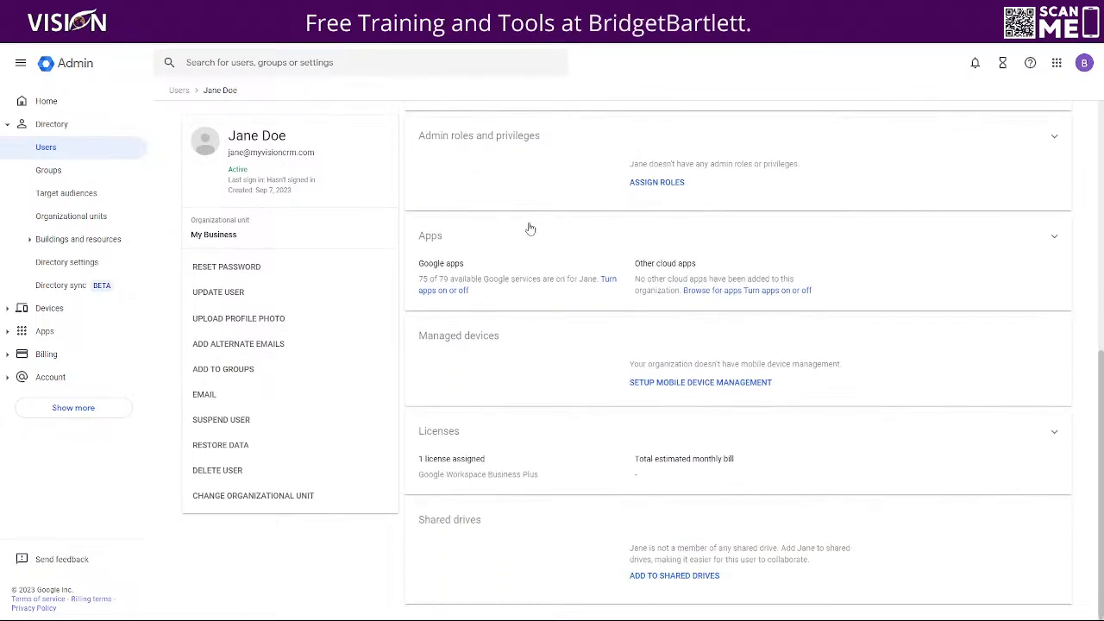
scroll(578, 344, "up", 6)
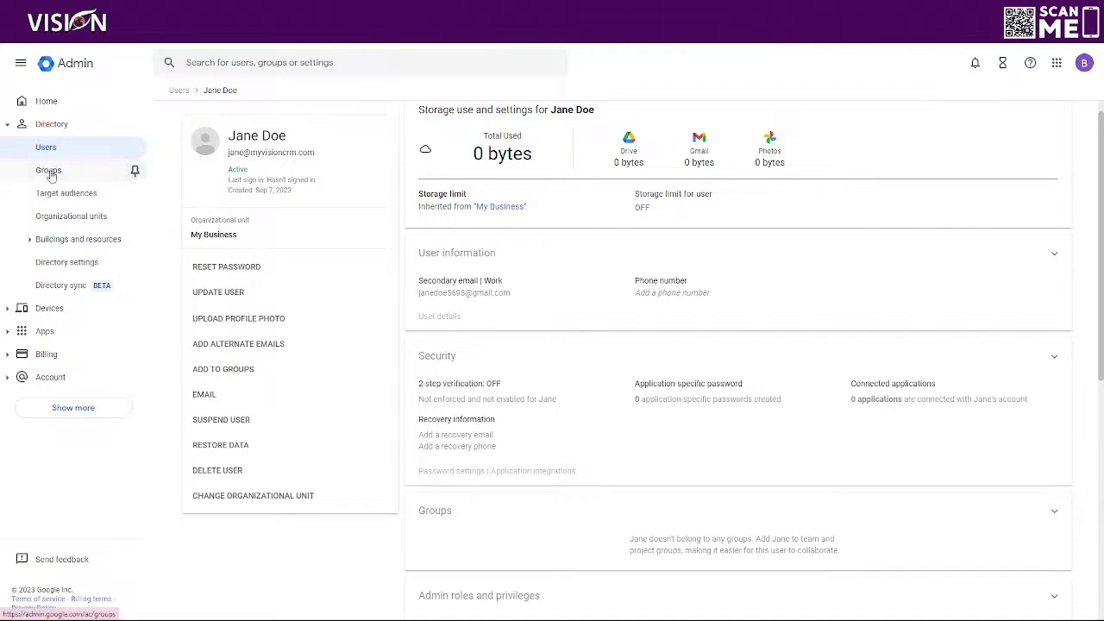
left_click(94, 170)
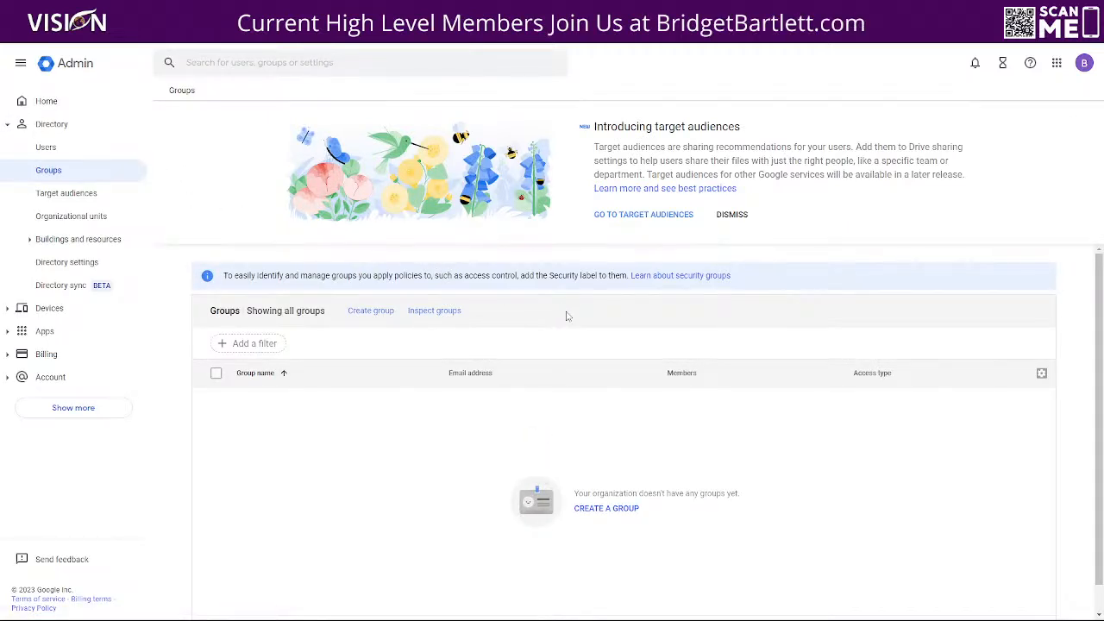
left_click(371, 313)
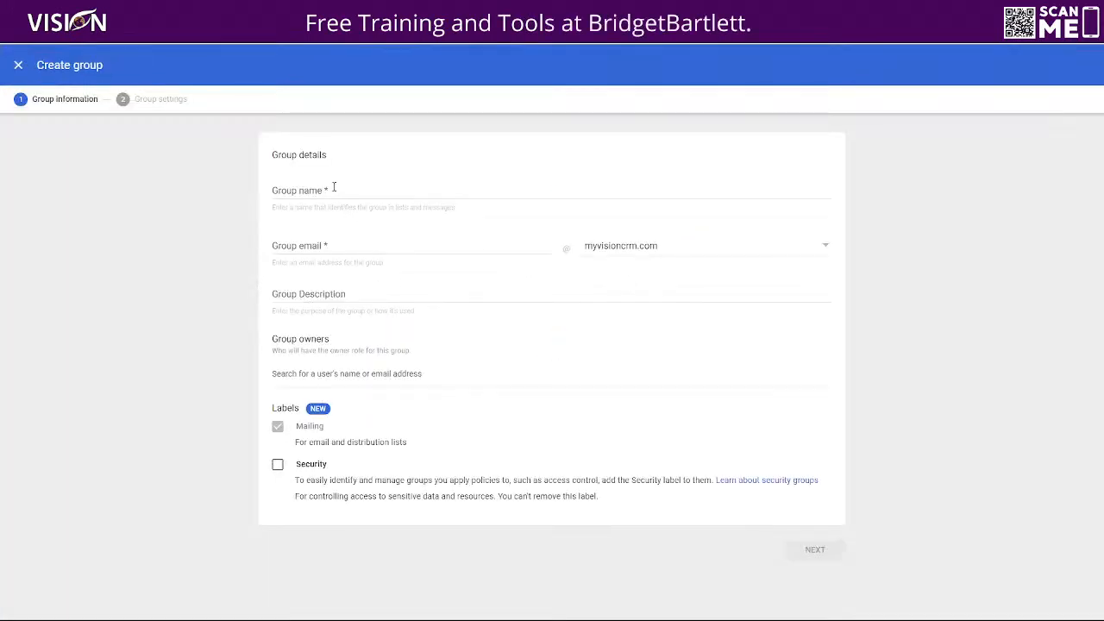
left_click(331, 187)
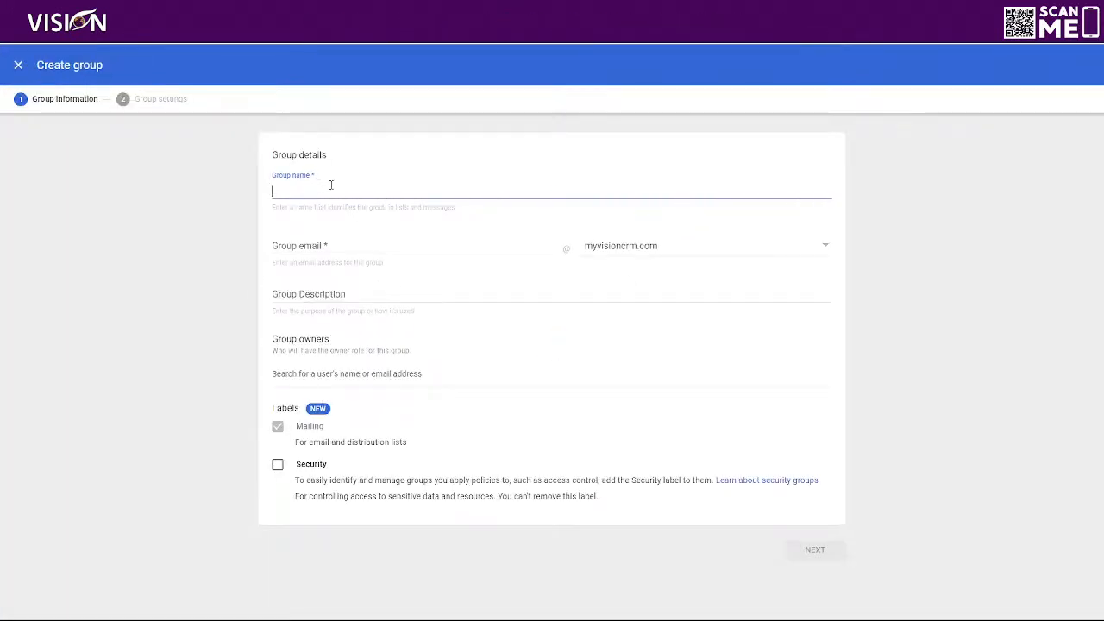
left_click(326, 243)
type("sa")
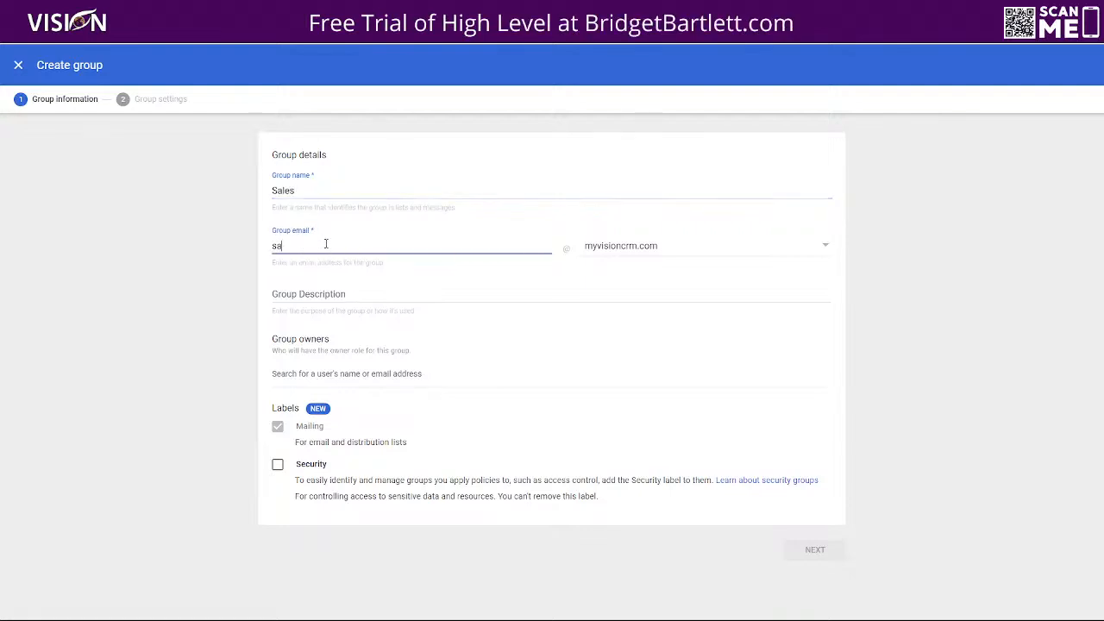
type("les")
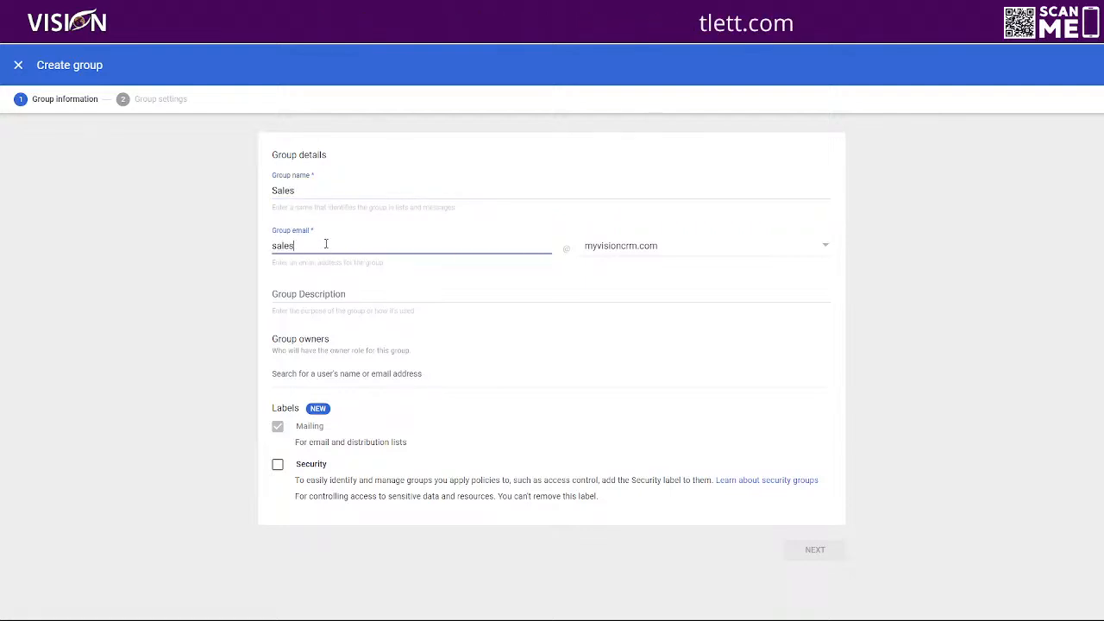
left_click(617, 250)
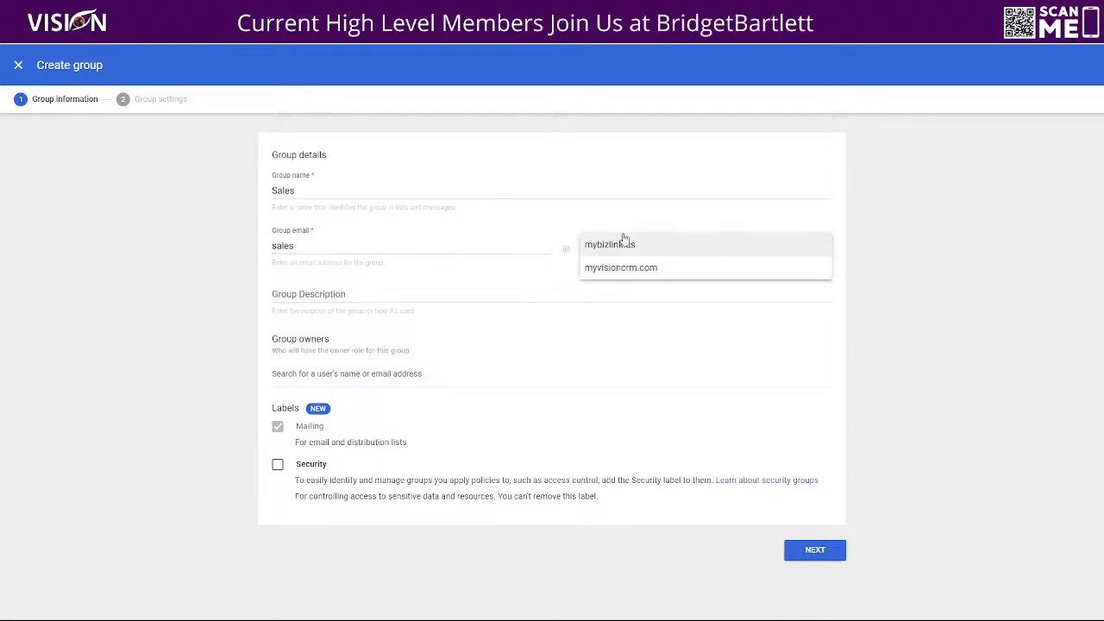
left_click(572, 159)
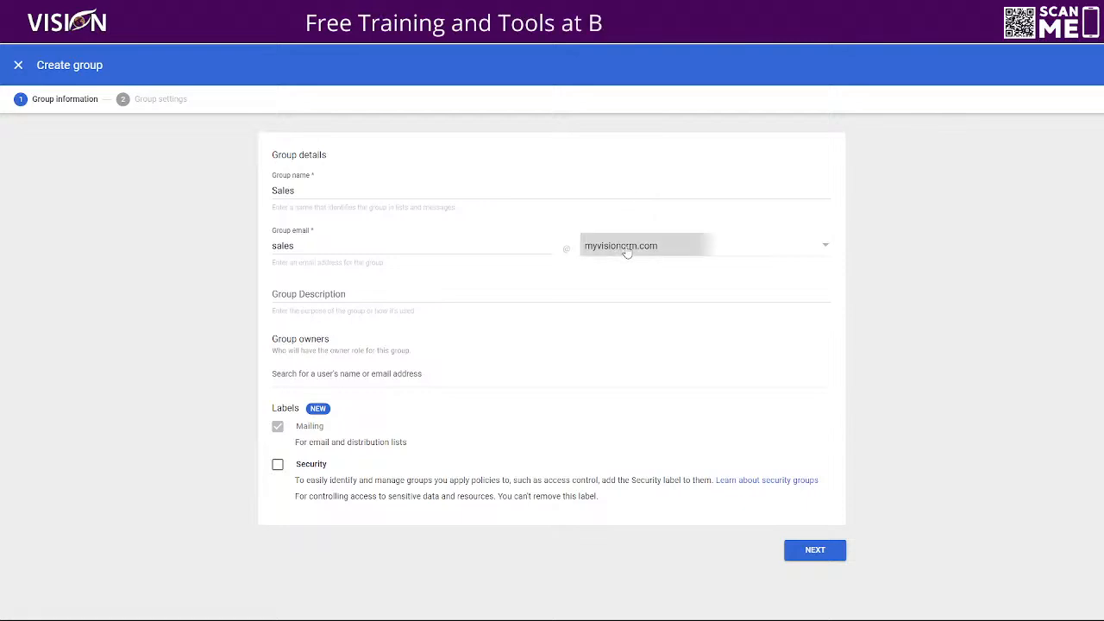
left_click(627, 252)
left_click(615, 170)
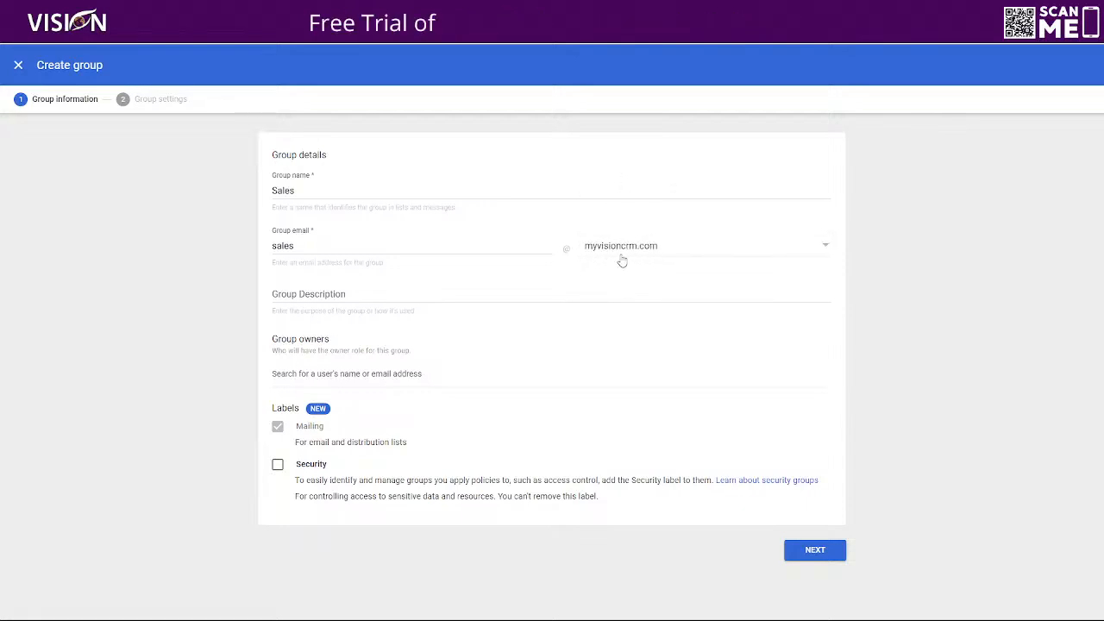
left_click(349, 294)
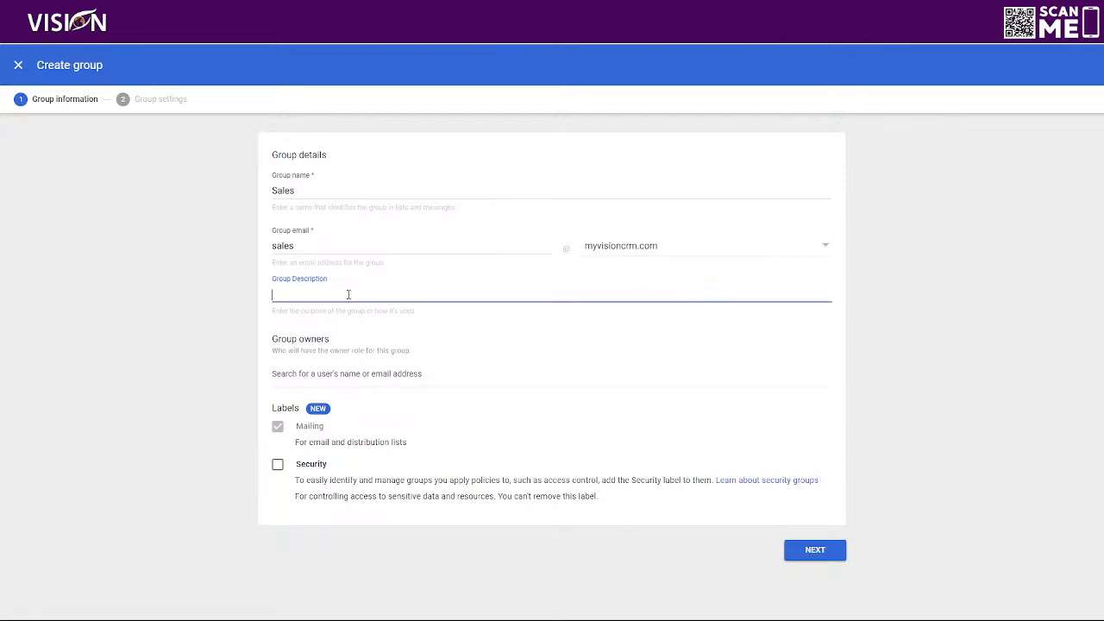
Type the group description 'This is for the sales team of My Vision CRM'
type("THis is for the s")
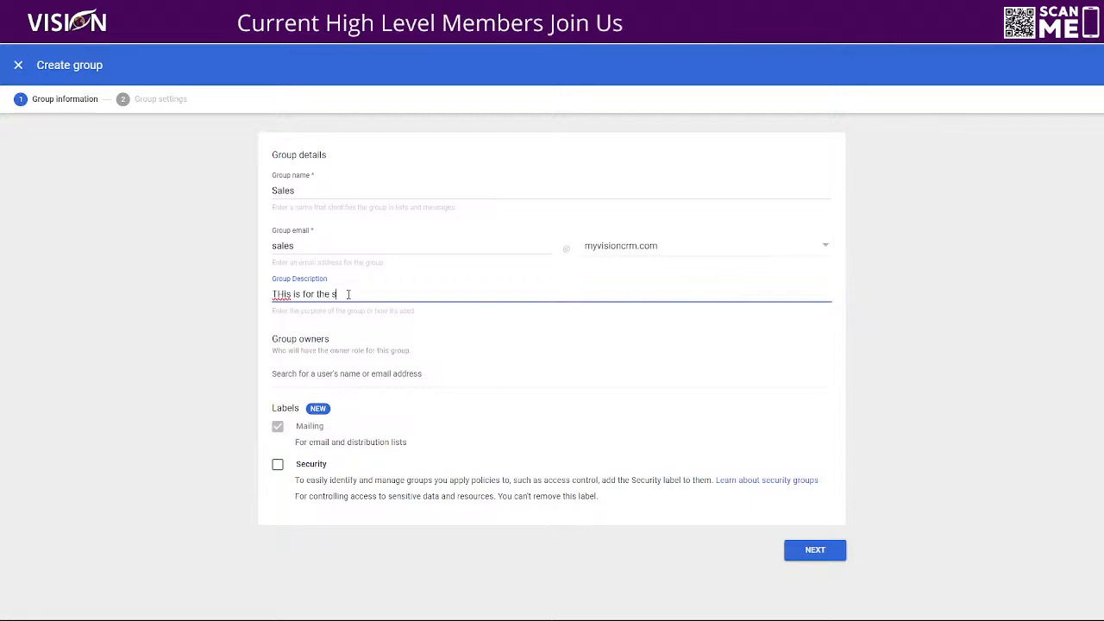
type("ales team of")
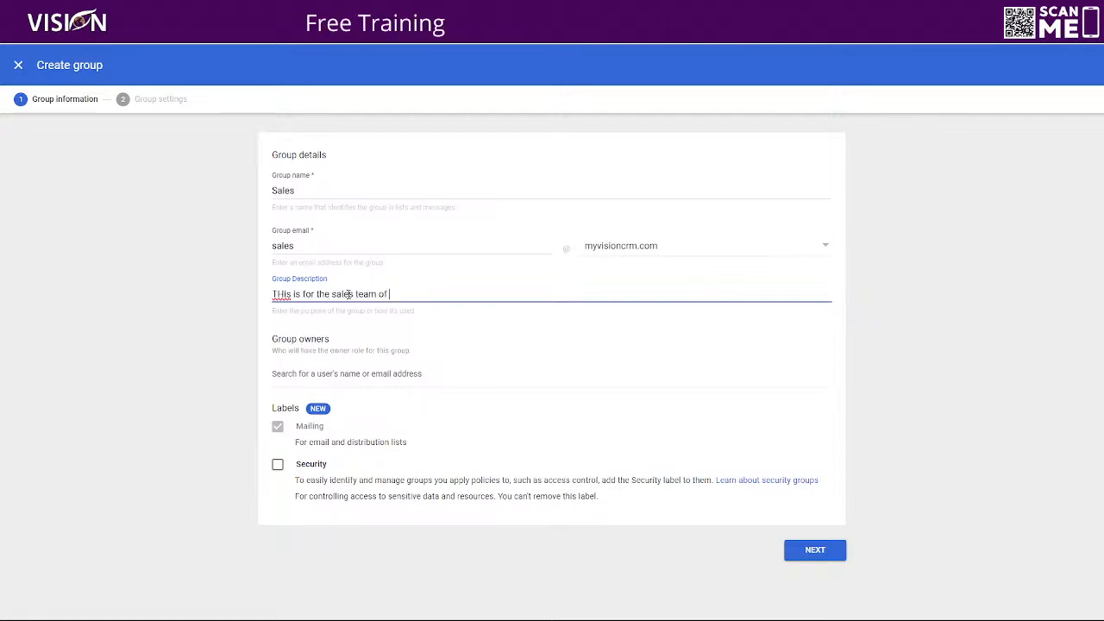
type(" My Vision CRM")
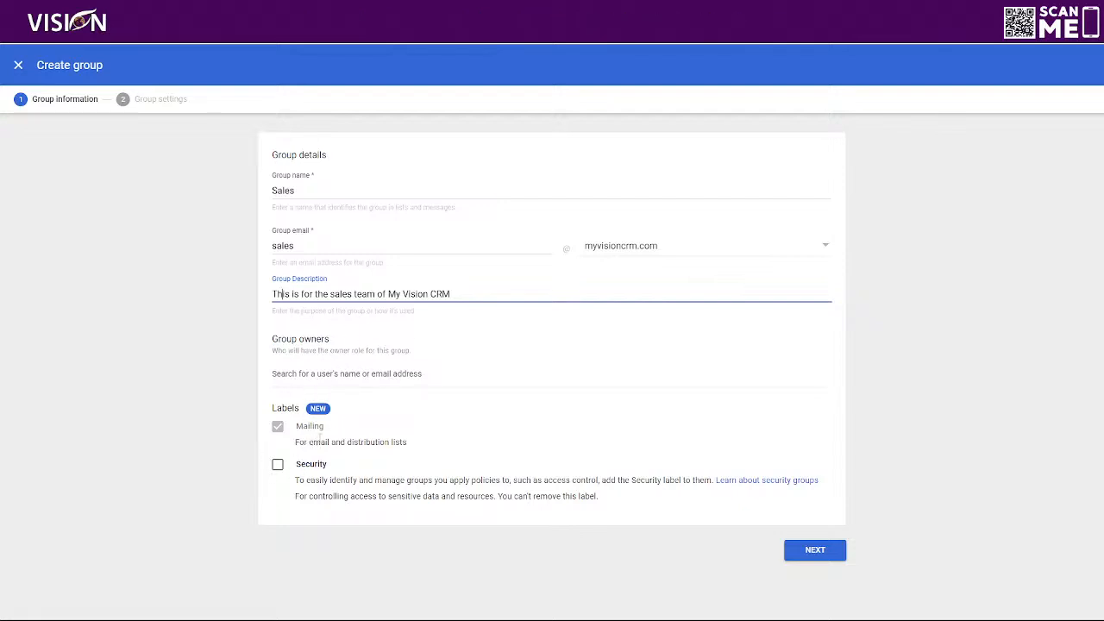
Review the Mailing and Security label options, trying the Security label then leaving it off
left_click_drag(295, 446, 415, 450)
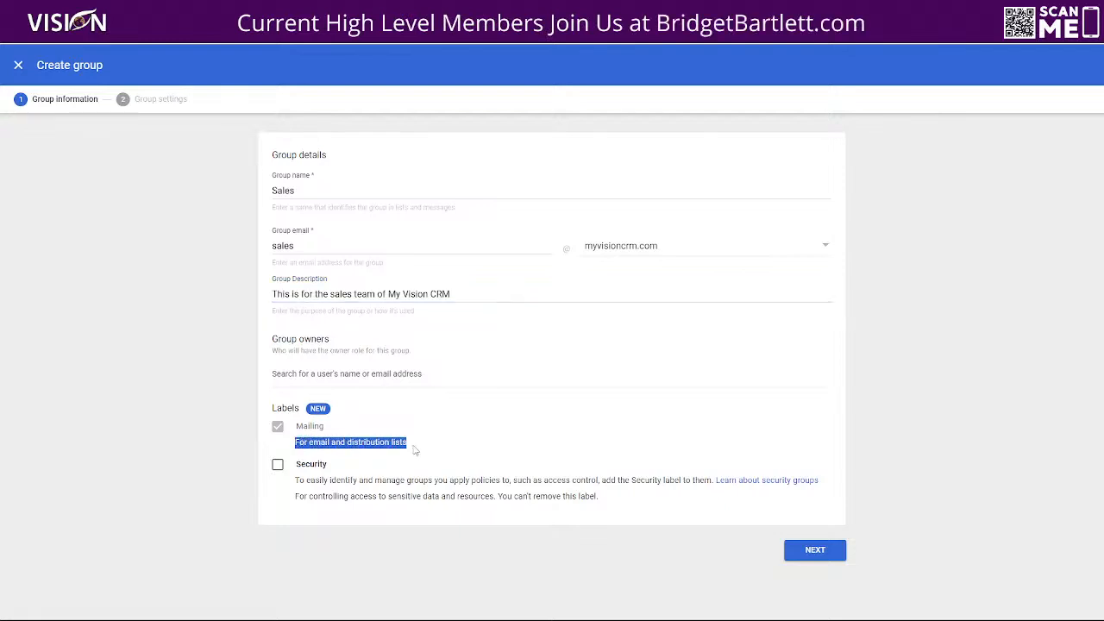
left_click(277, 464)
left_click_drag(295, 481, 711, 483)
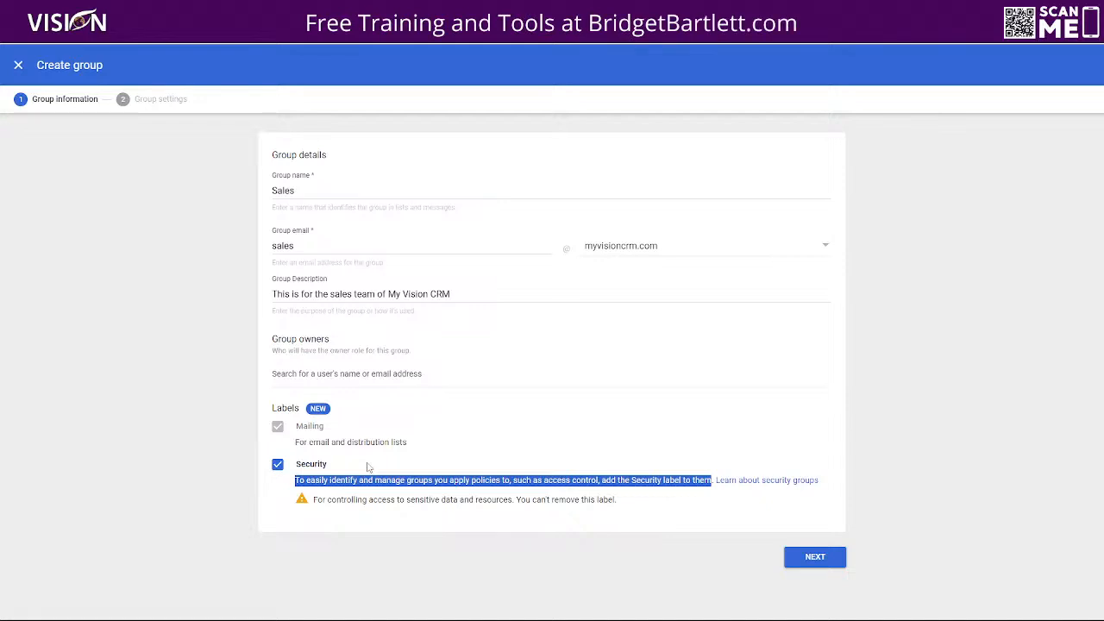
left_click(278, 465)
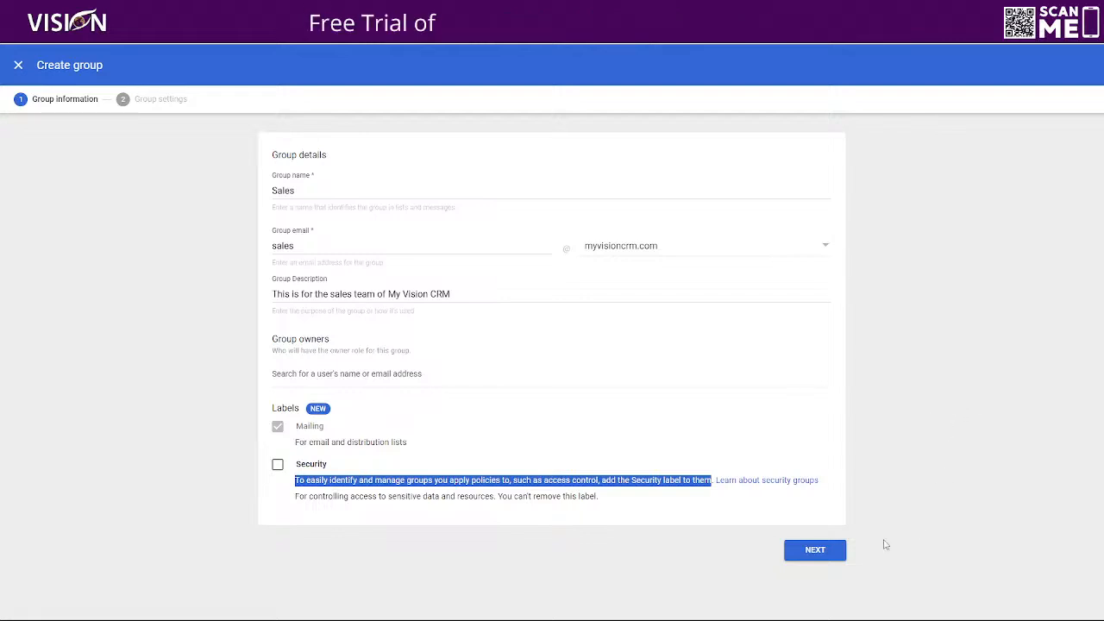
Advance to Group settings and highlight the access type explanation and the external-members note
left_click(813, 551)
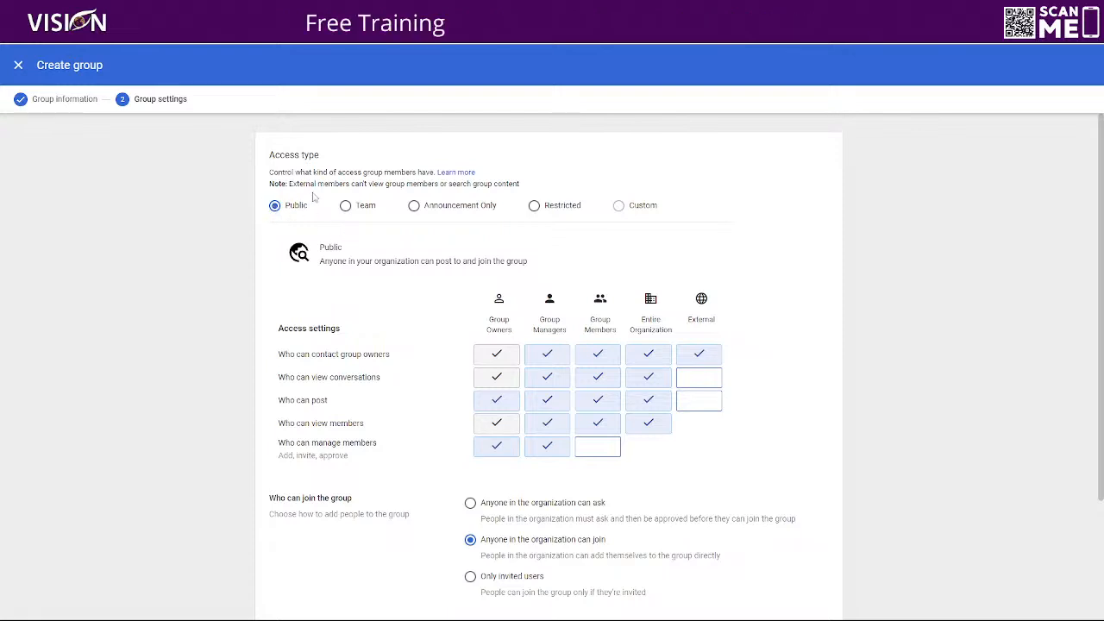
left_click_drag(269, 171, 432, 174)
left_click_drag(286, 183, 535, 191)
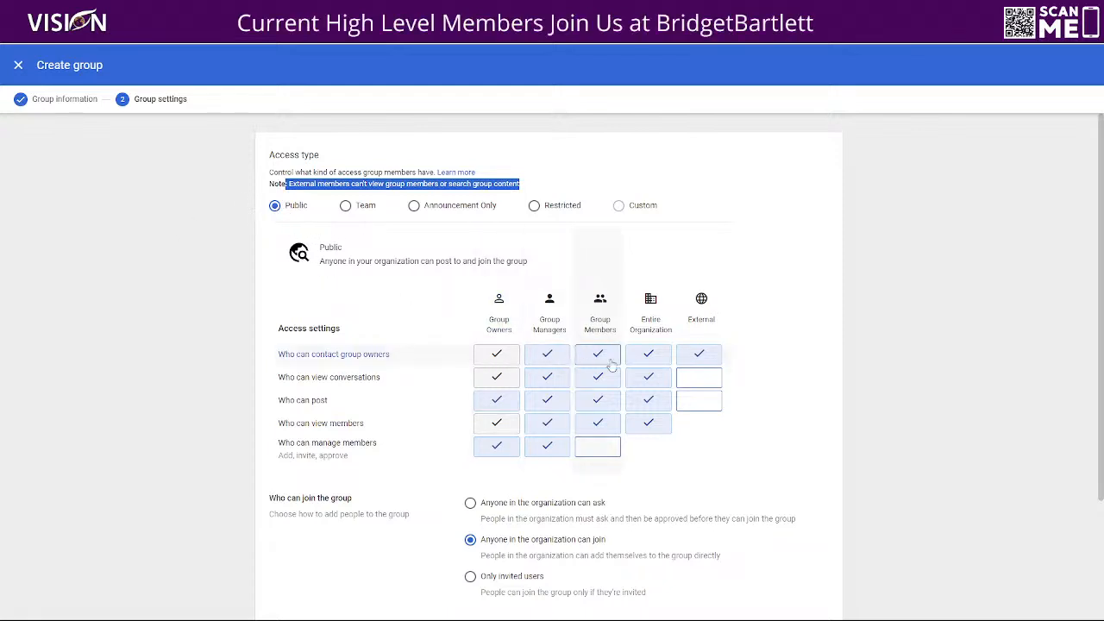
Toggle external contact with owners, try each access type, settle on Team, and allow external posting
left_click(699, 360)
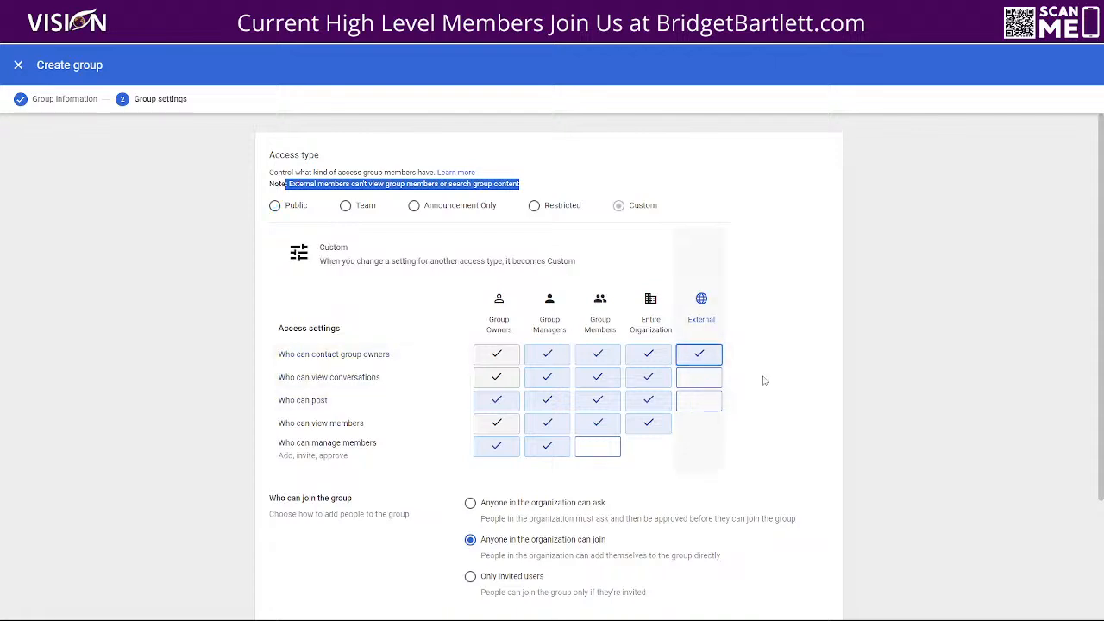
left_click(345, 205)
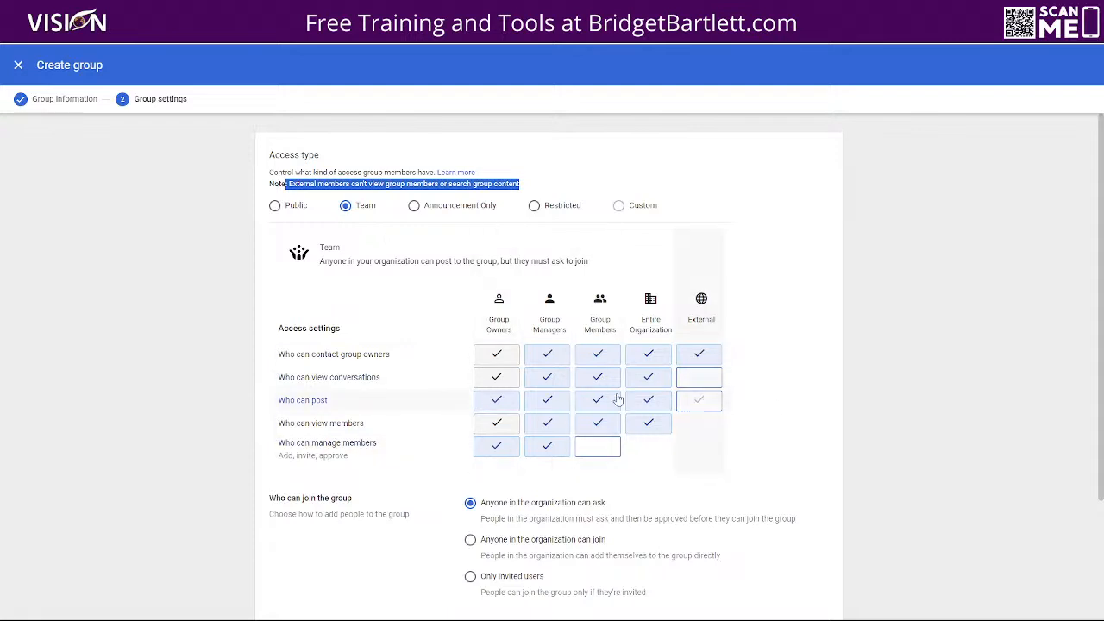
left_click(414, 206)
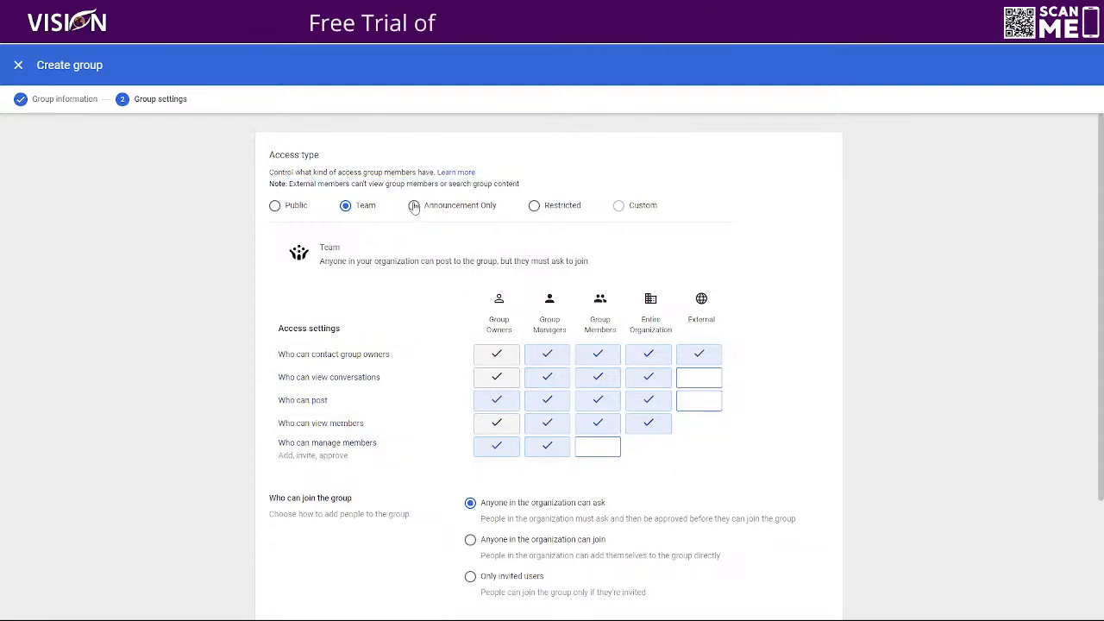
left_click(535, 207)
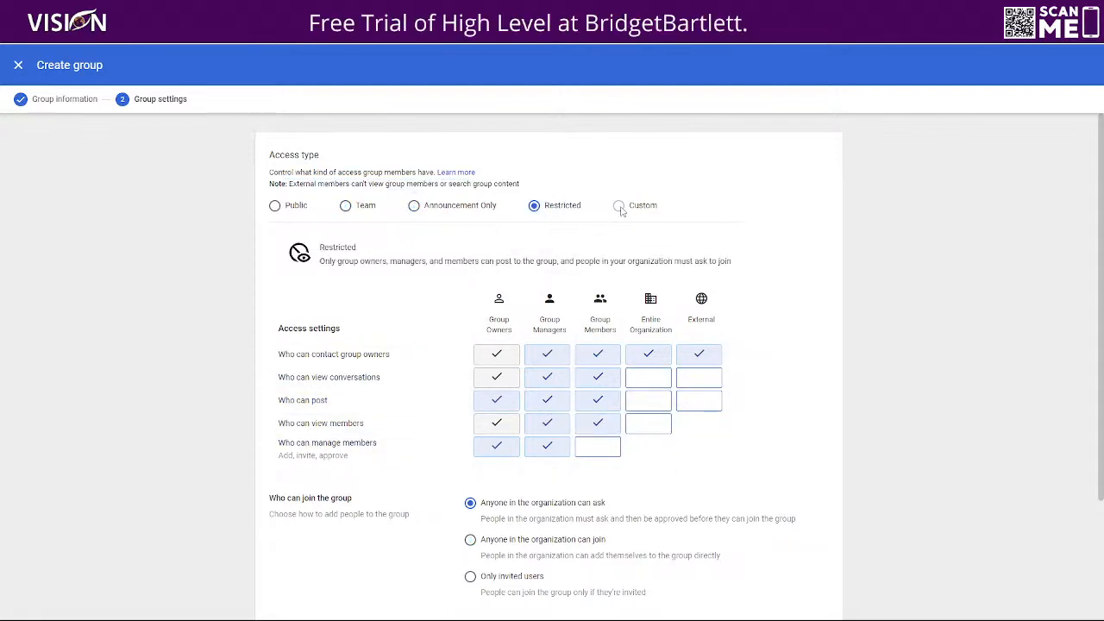
left_click(274, 206)
left_click(345, 207)
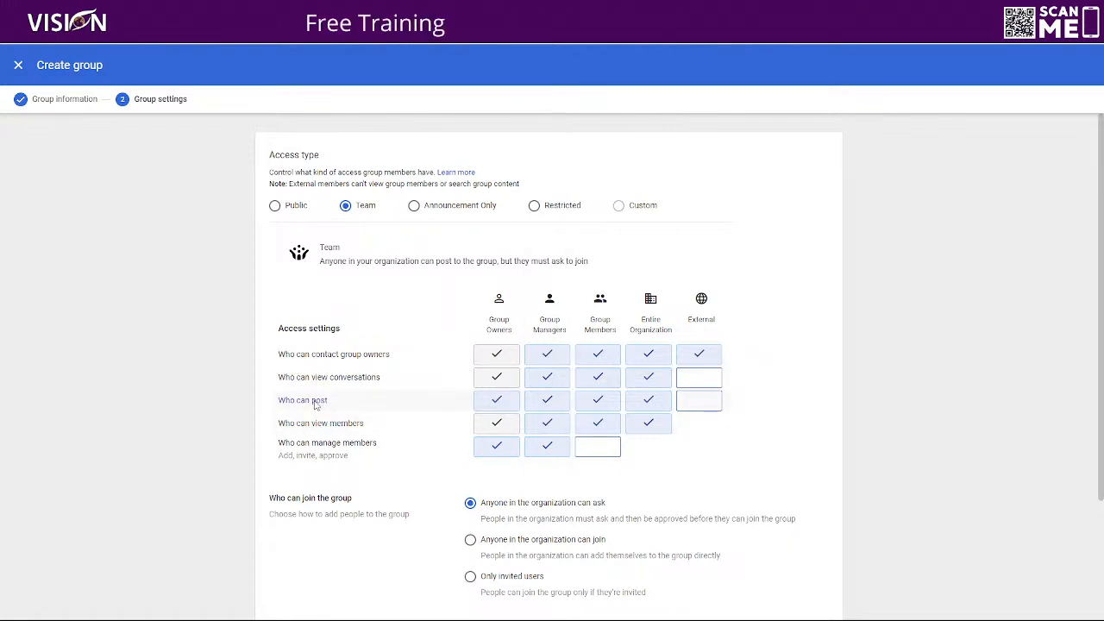
left_click(701, 407)
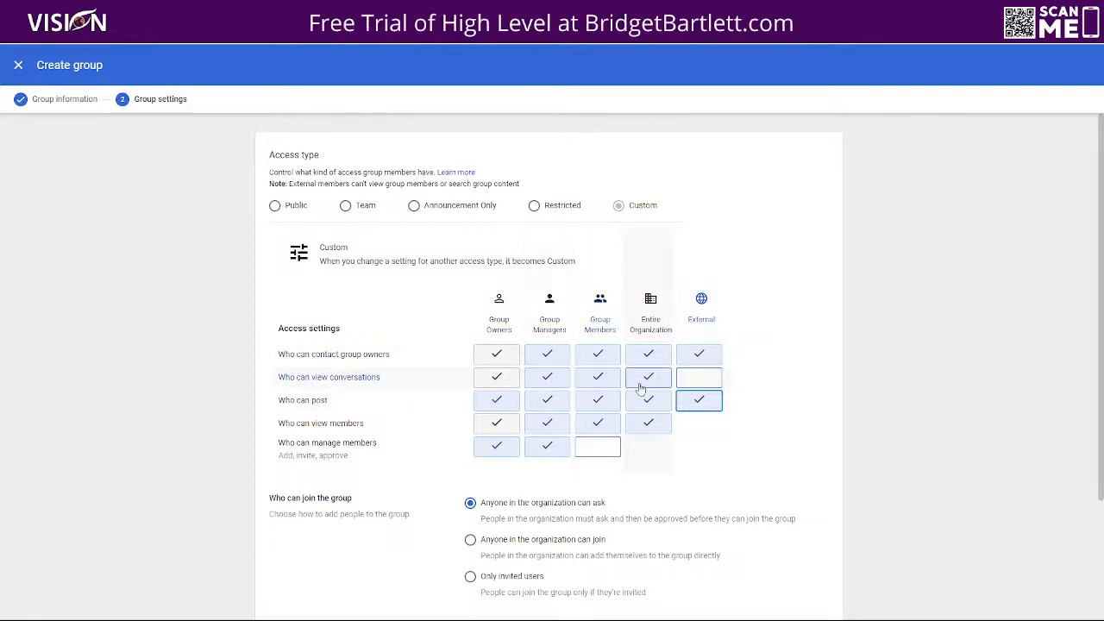
Stop the entire organization viewing members and leave member management to group owners only
scroll(265, 243, "down", 3)
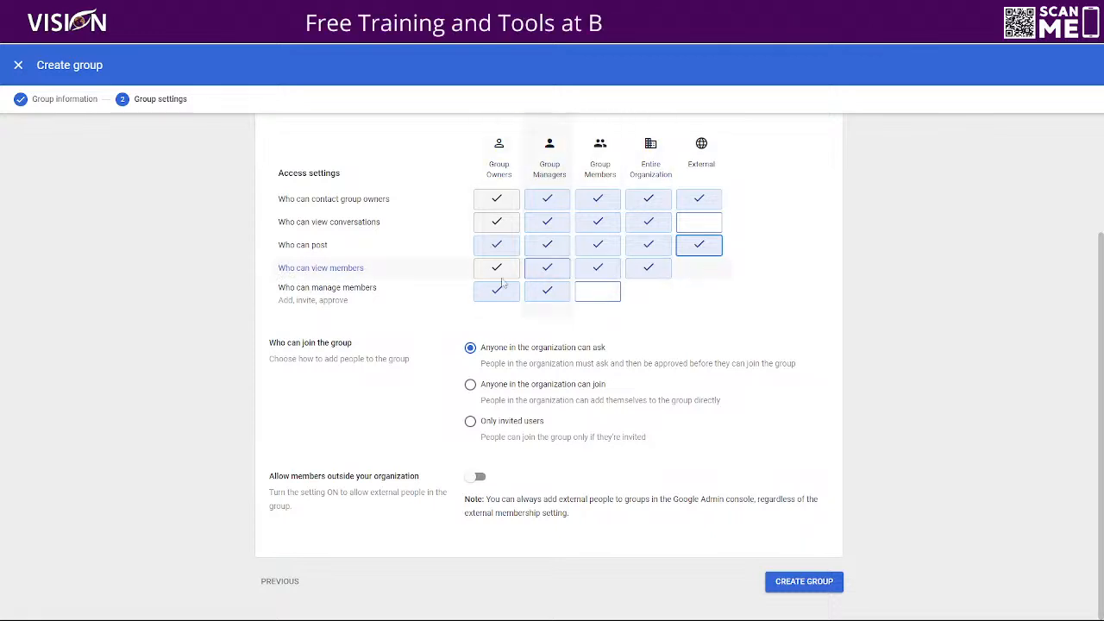
left_click(648, 269)
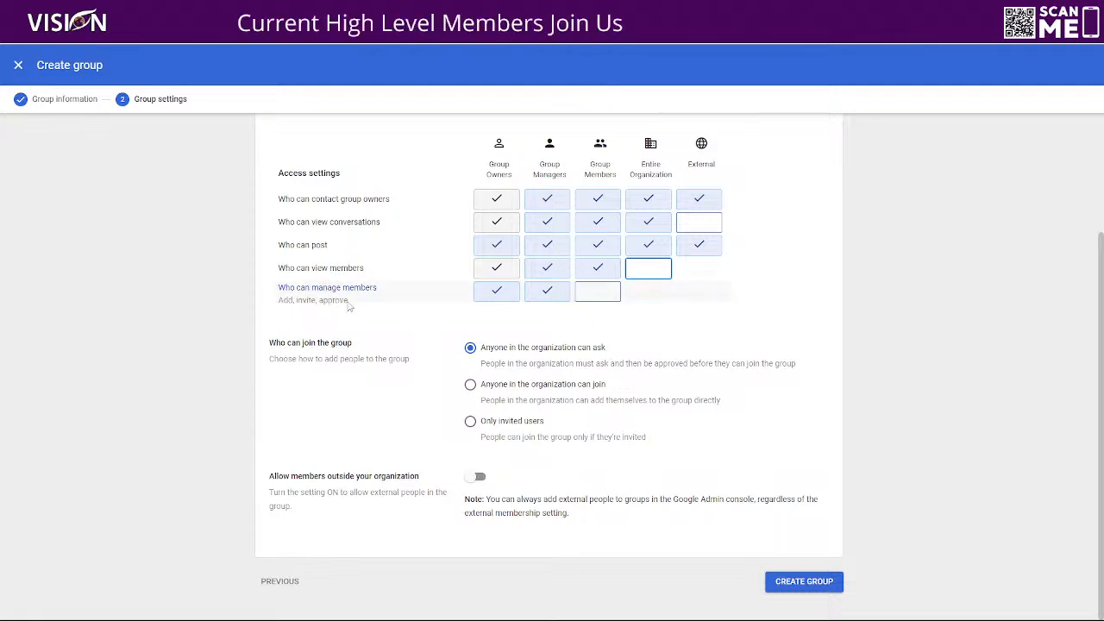
left_click(597, 293)
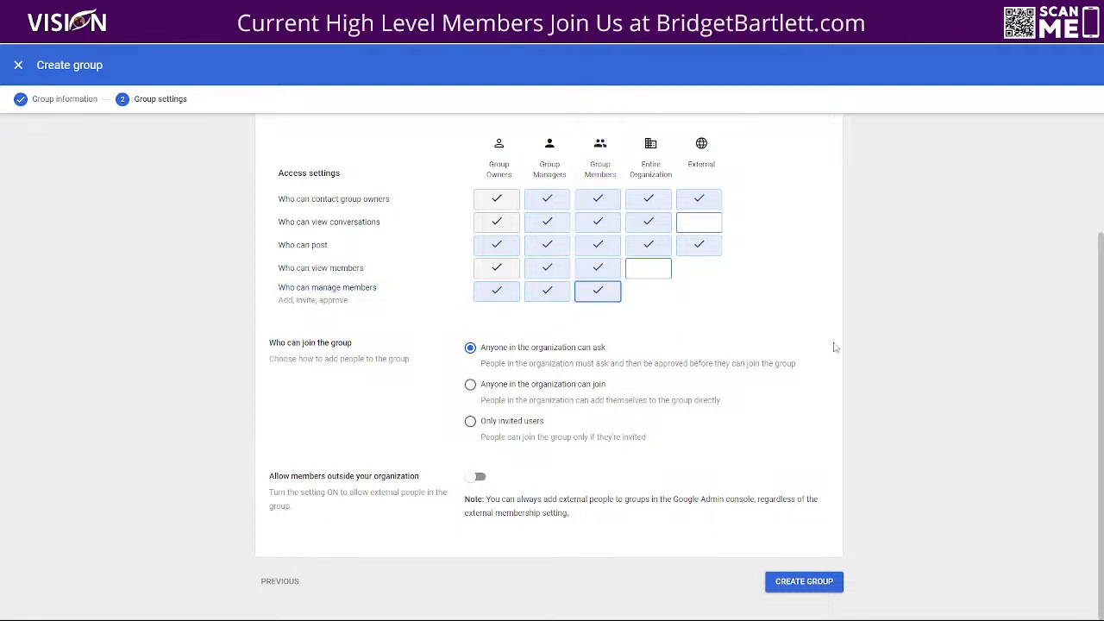
left_click(587, 294)
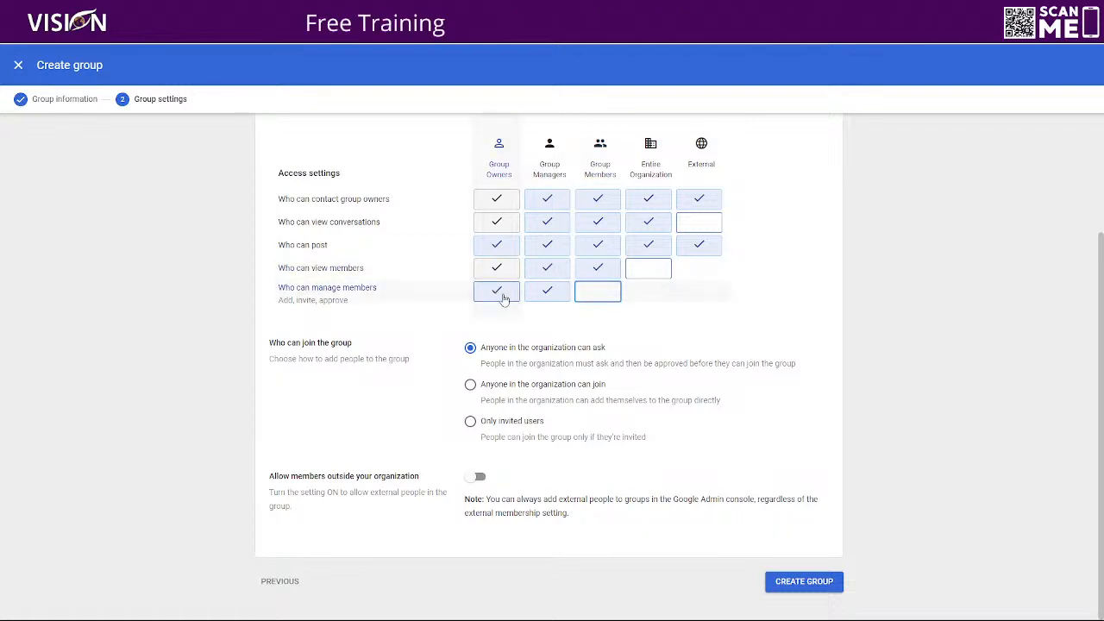
left_click(558, 296)
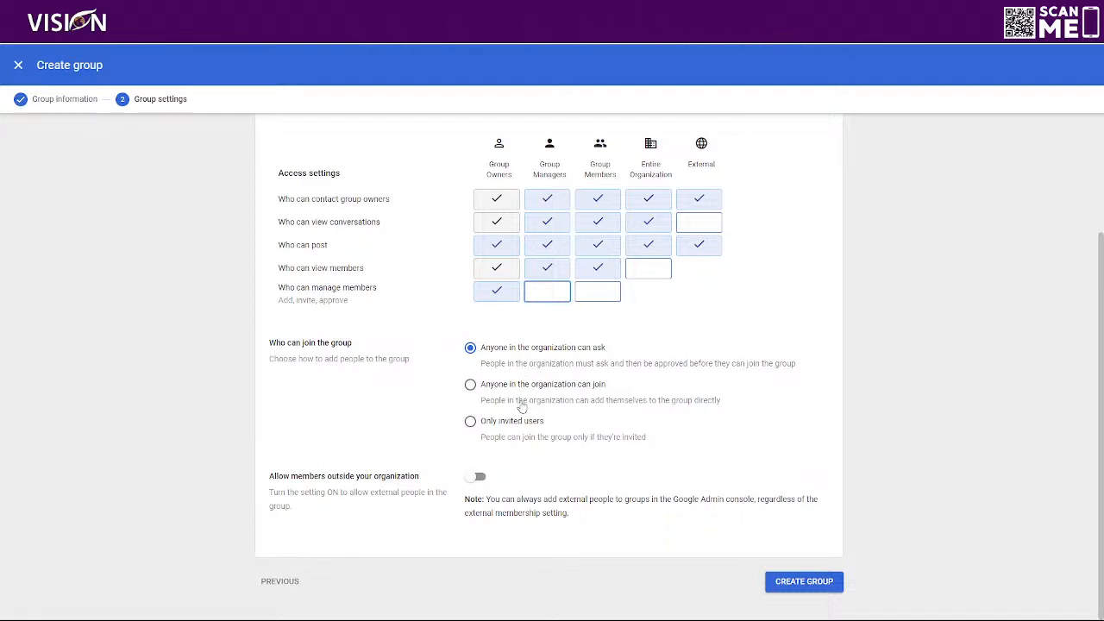
Limit joining to only invited users, create the Sales group, and go to add its members
left_click(471, 422)
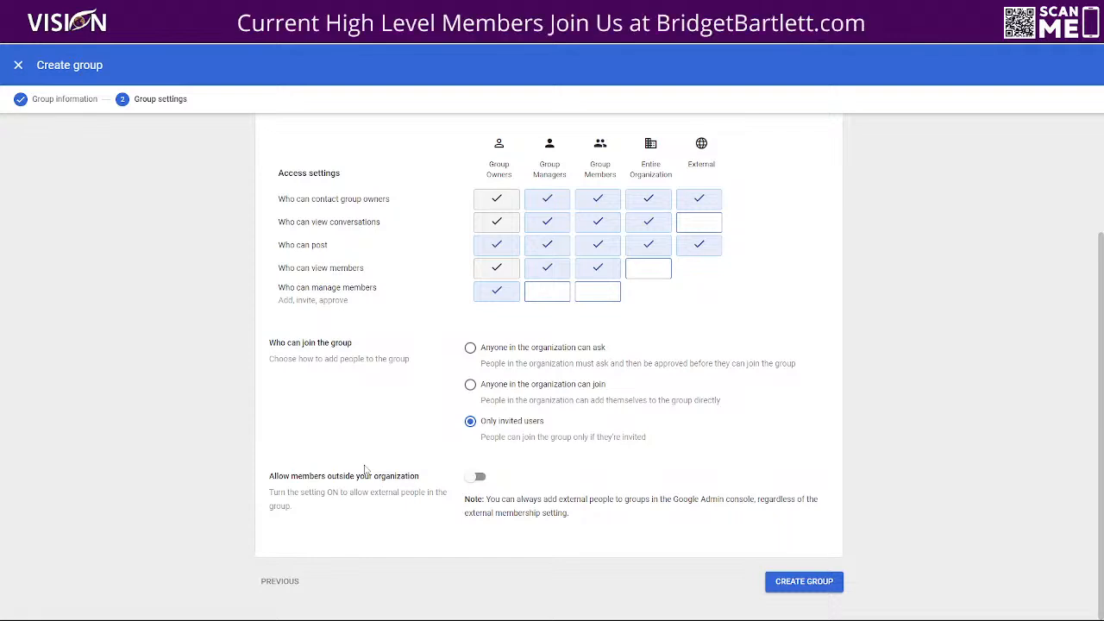
scroll(385, 404, "up", 1)
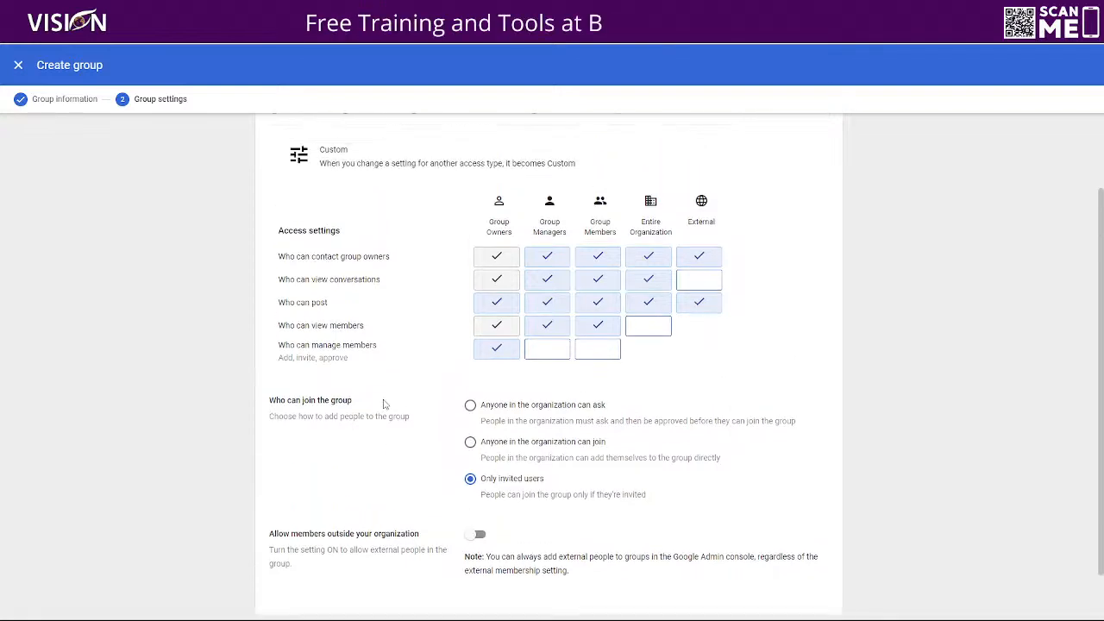
scroll(384, 402, "down", 1)
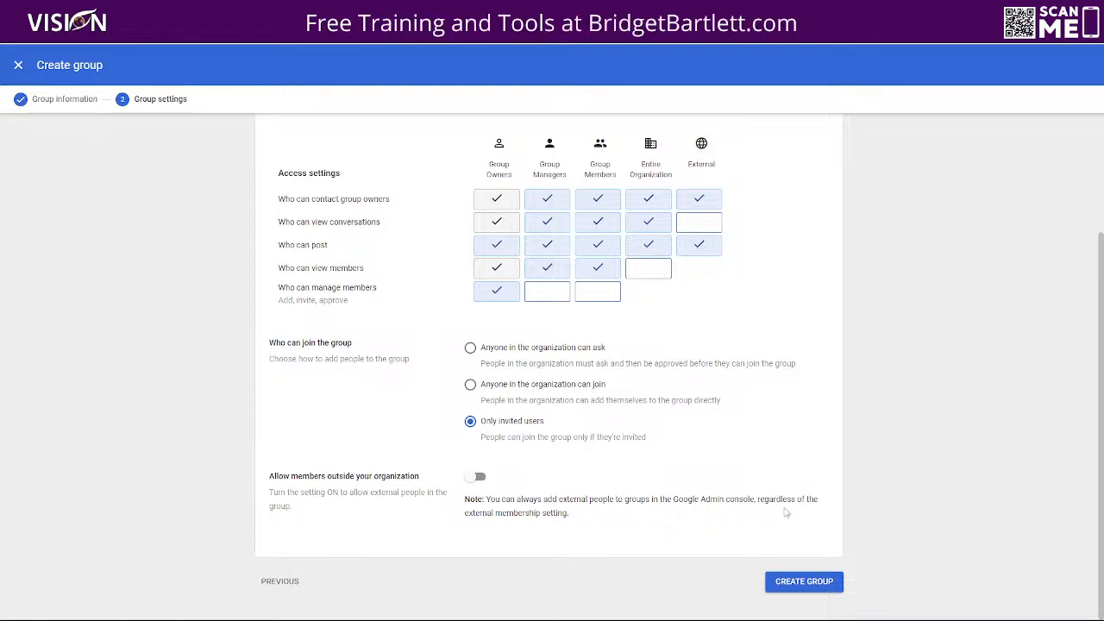
left_click(791, 585)
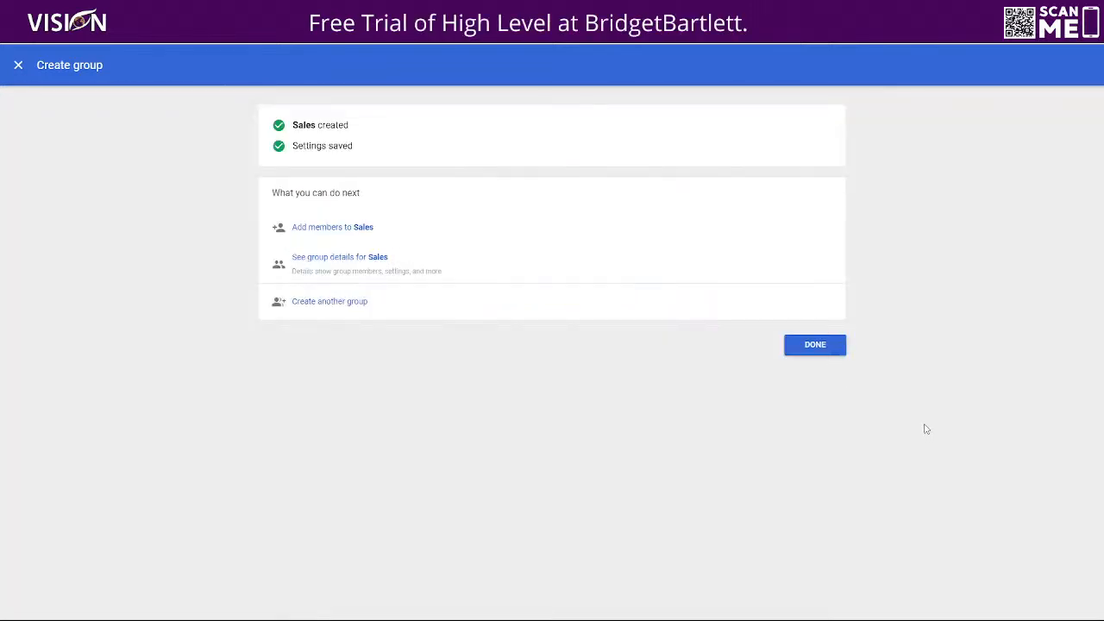
left_click(336, 228)
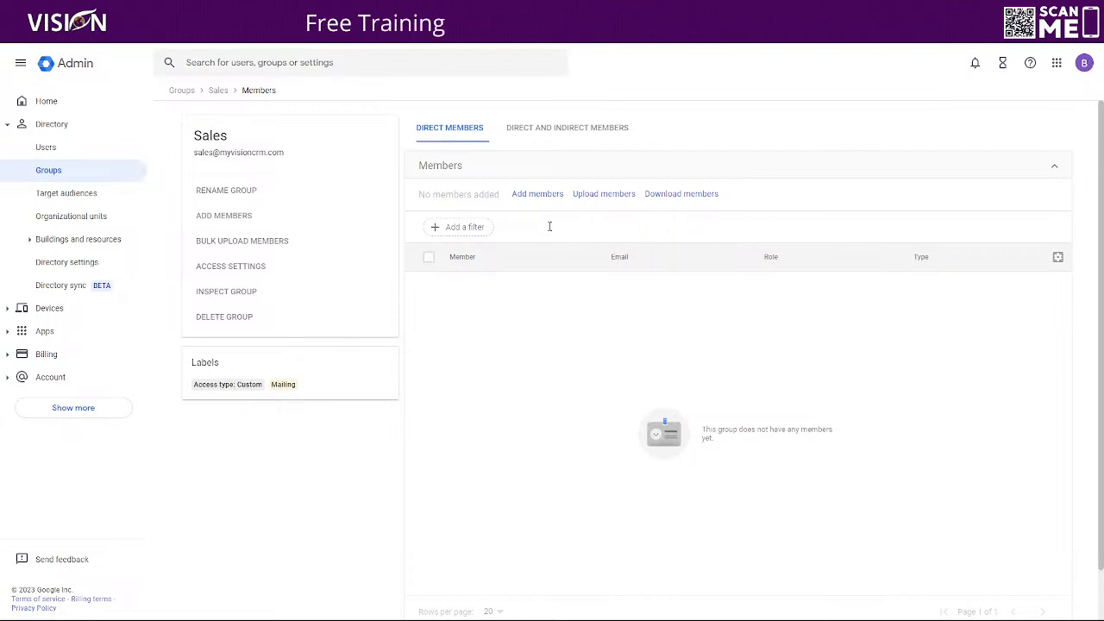
Add the admin account and the second user to the Sales group
left_click(538, 193)
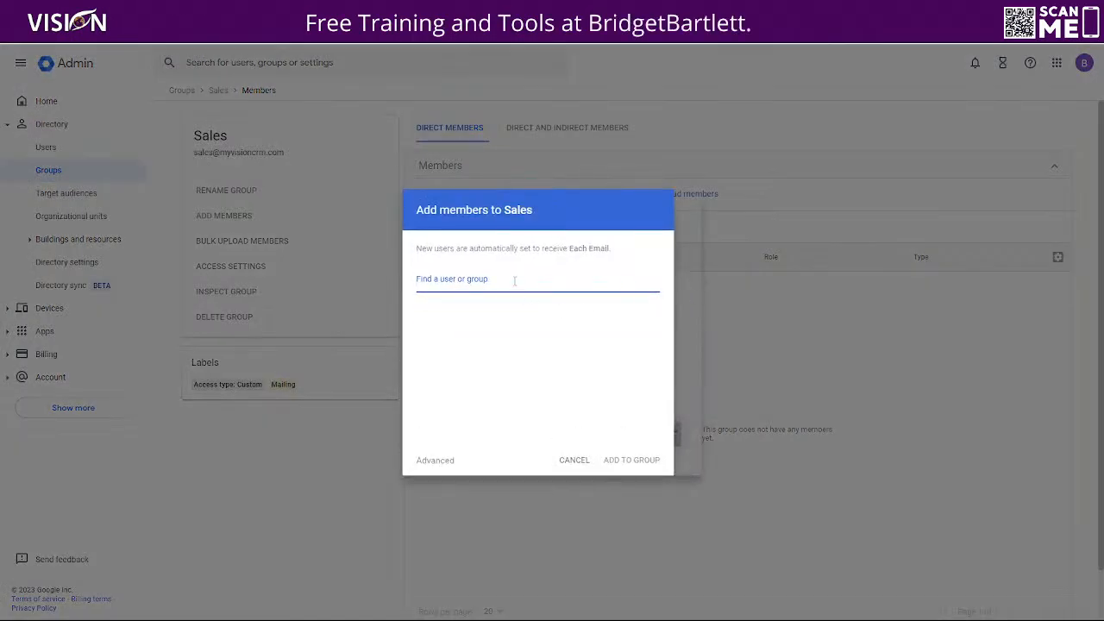
type("admin")
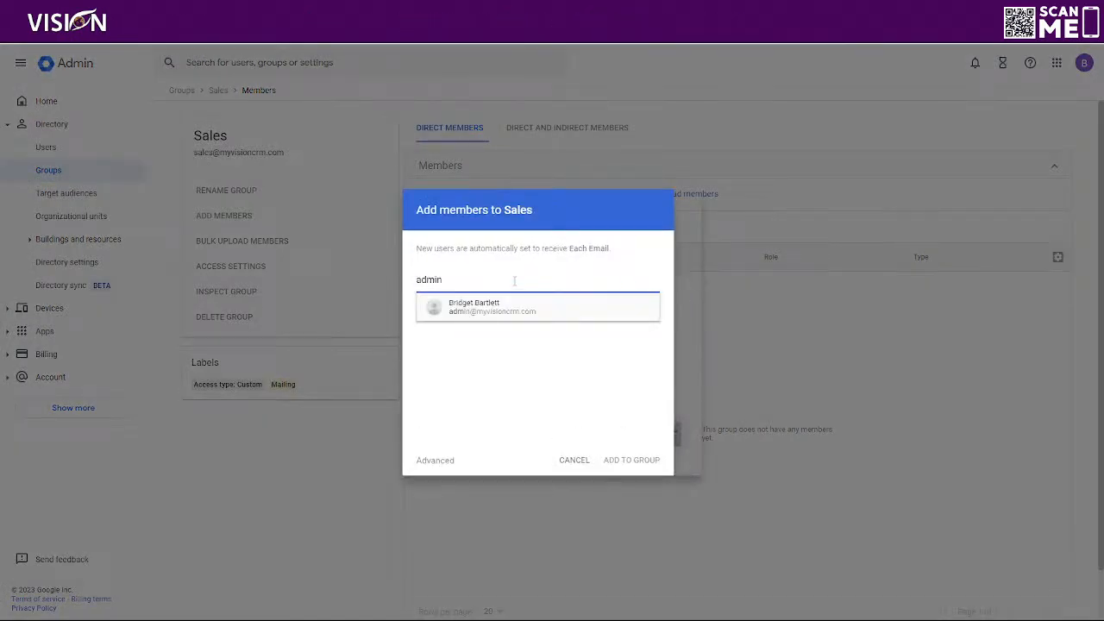
left_click(498, 300)
type("jane")
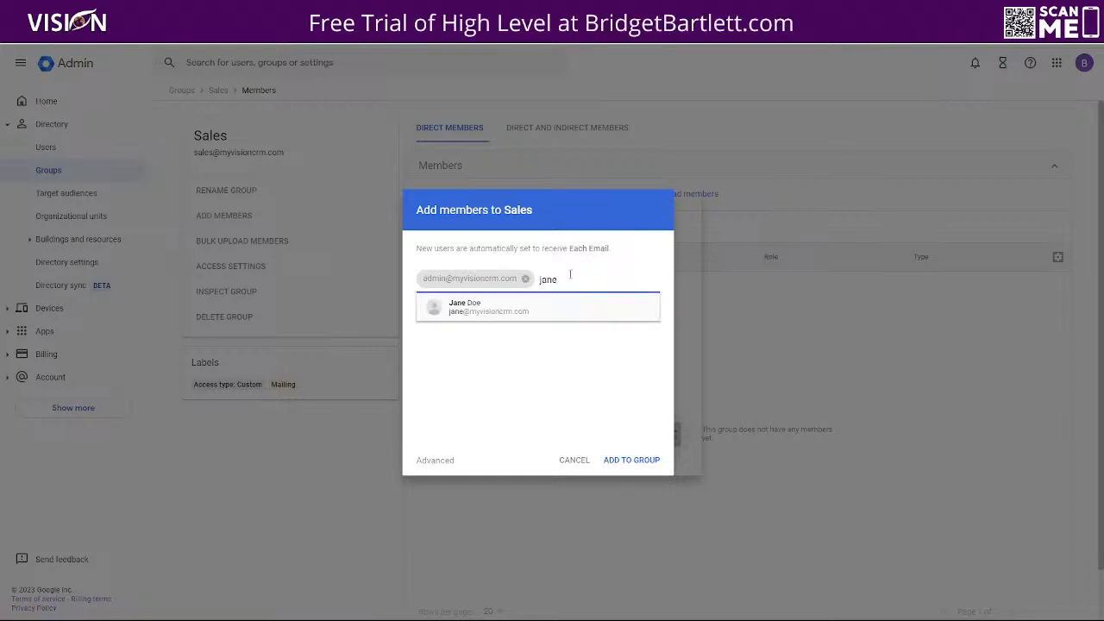
left_click(495, 314)
left_click(630, 472)
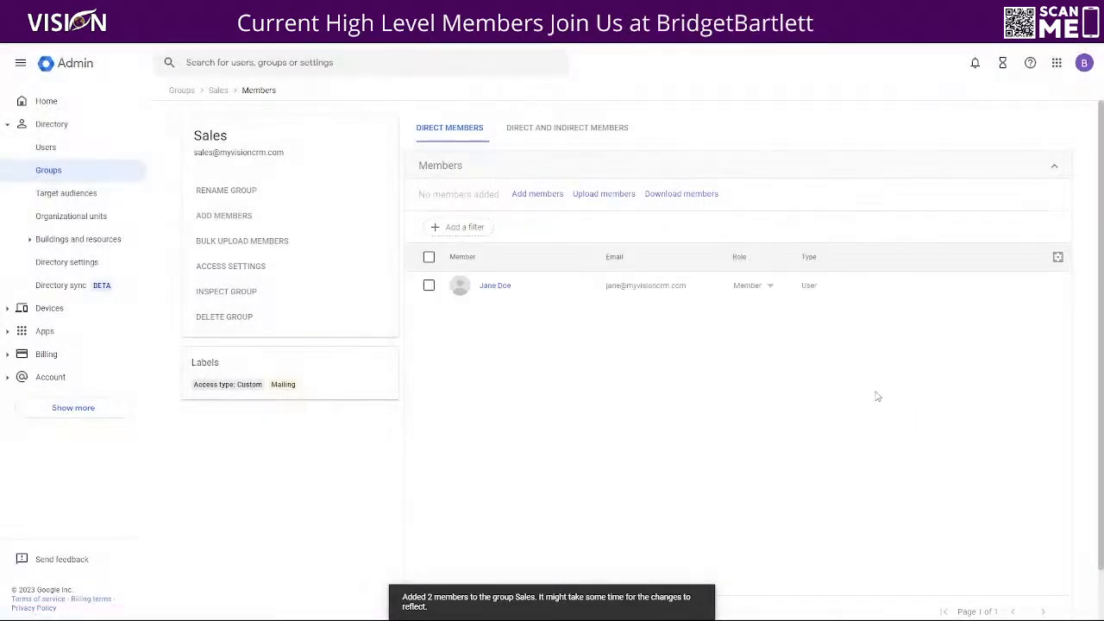
Change the admin account's role to Owner and save the member role change
left_click(759, 290)
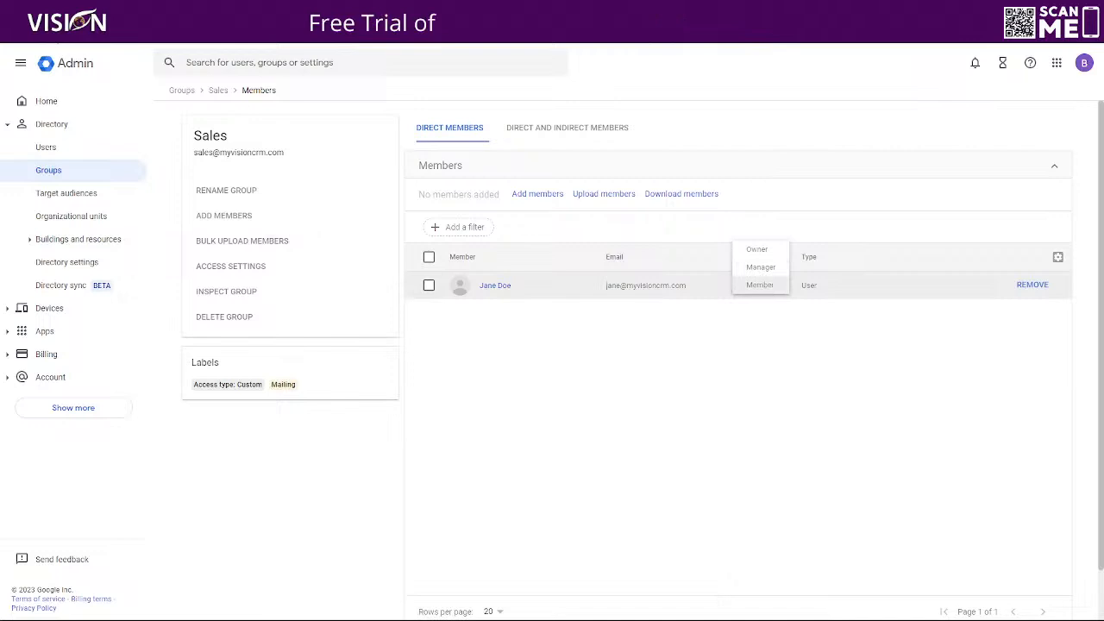
left_click(50, 31)
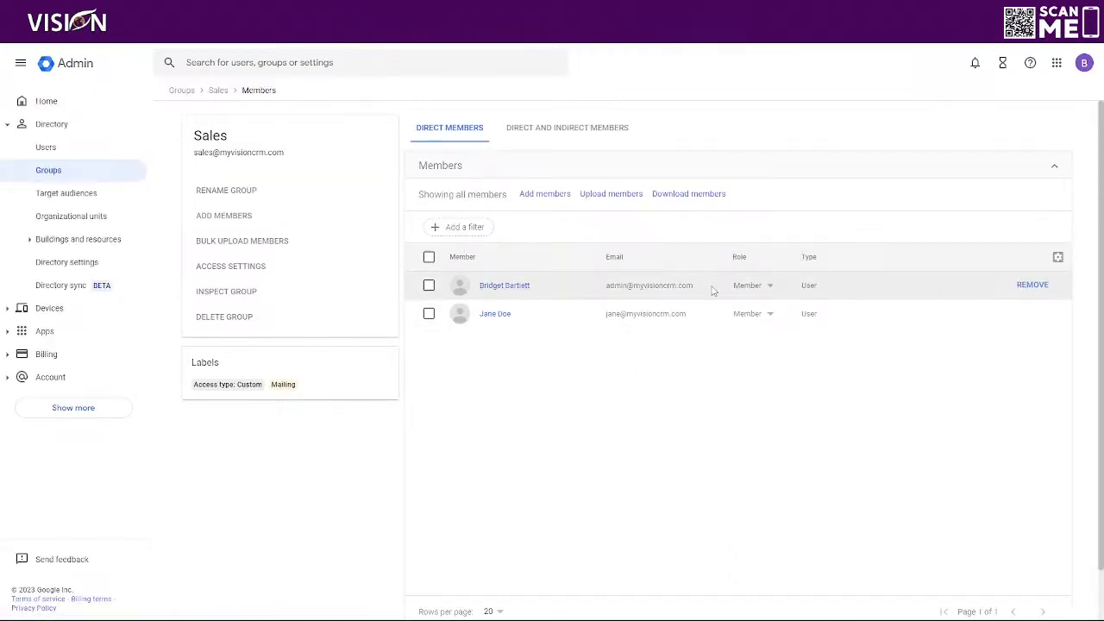
left_click_drag(712, 290, 570, 298)
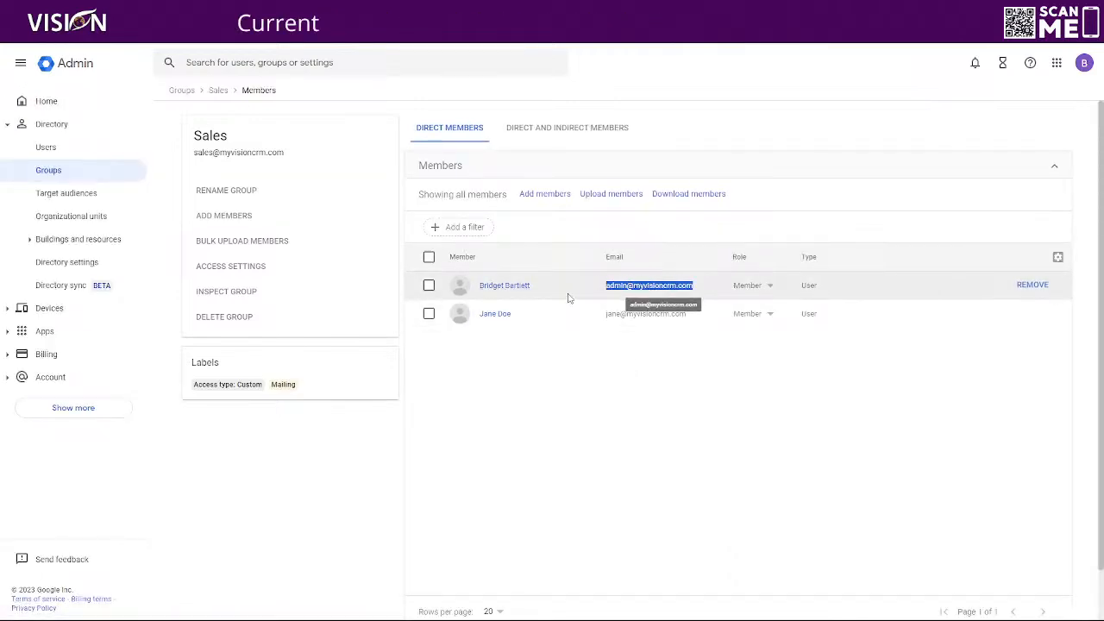
left_click(783, 218)
left_click(751, 318)
left_click(773, 203)
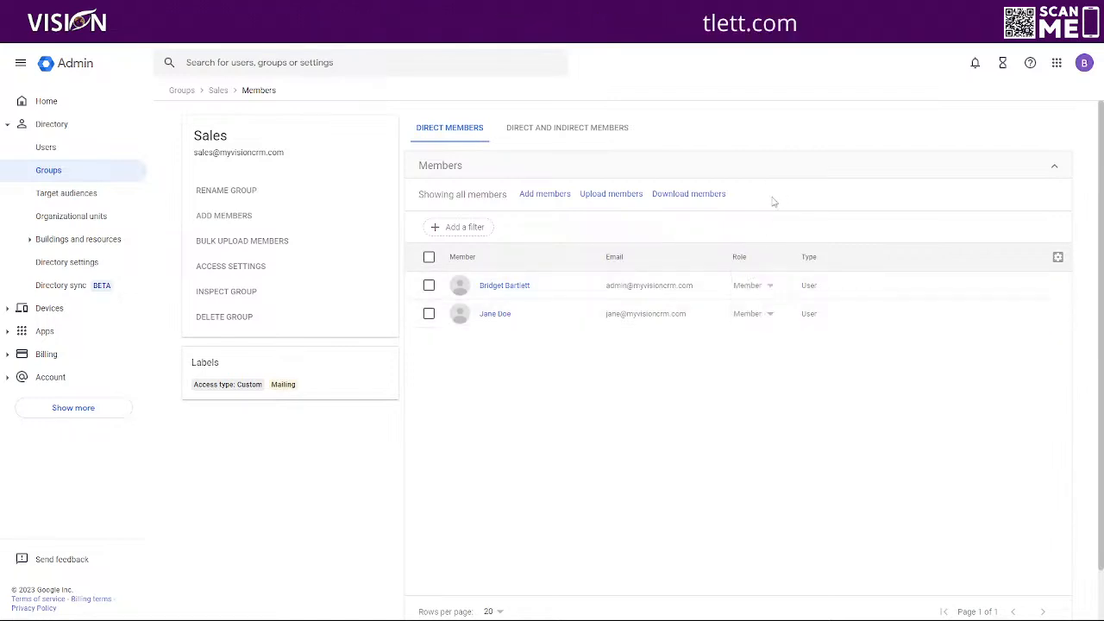
left_click(750, 292)
left_click(757, 250)
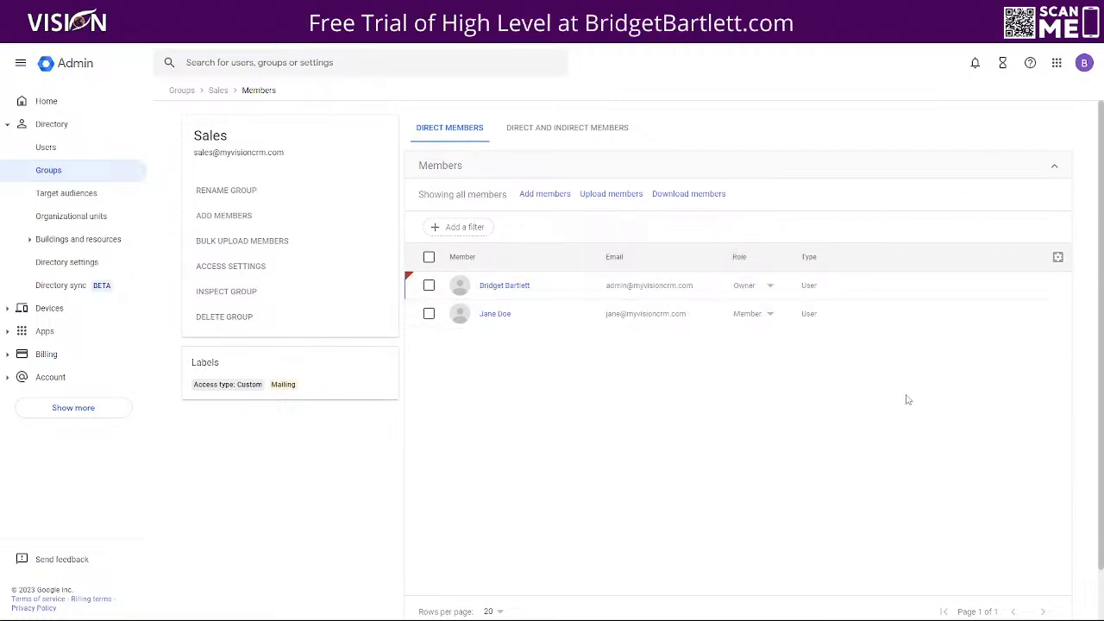
left_click(1041, 587)
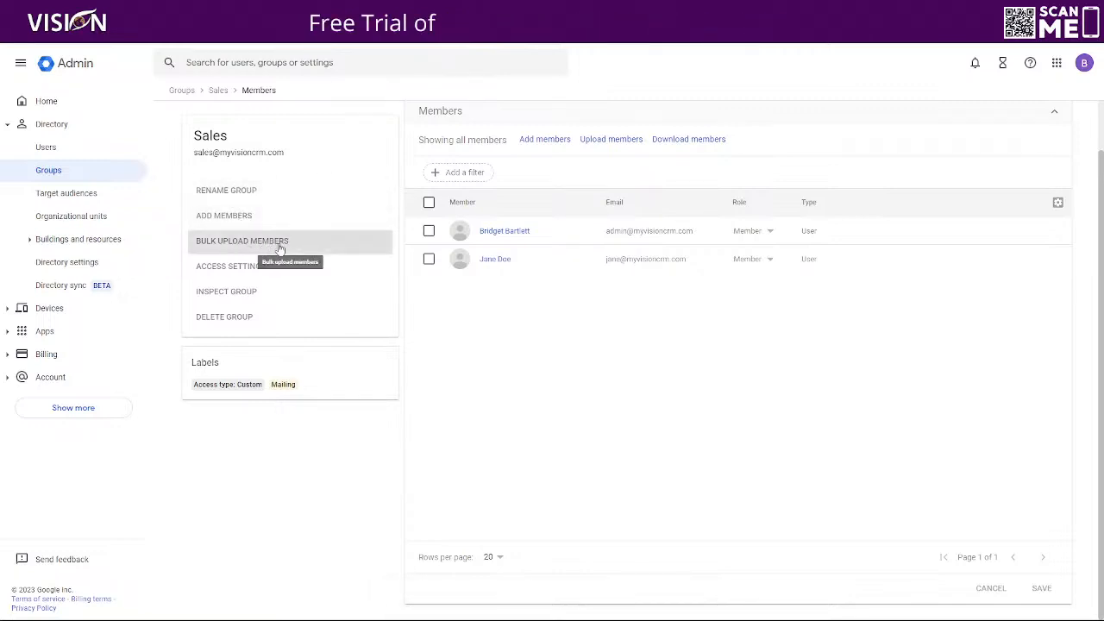
Open the Sales group's access type settings and follow the link to Groups for Business settings
left_click(231, 265)
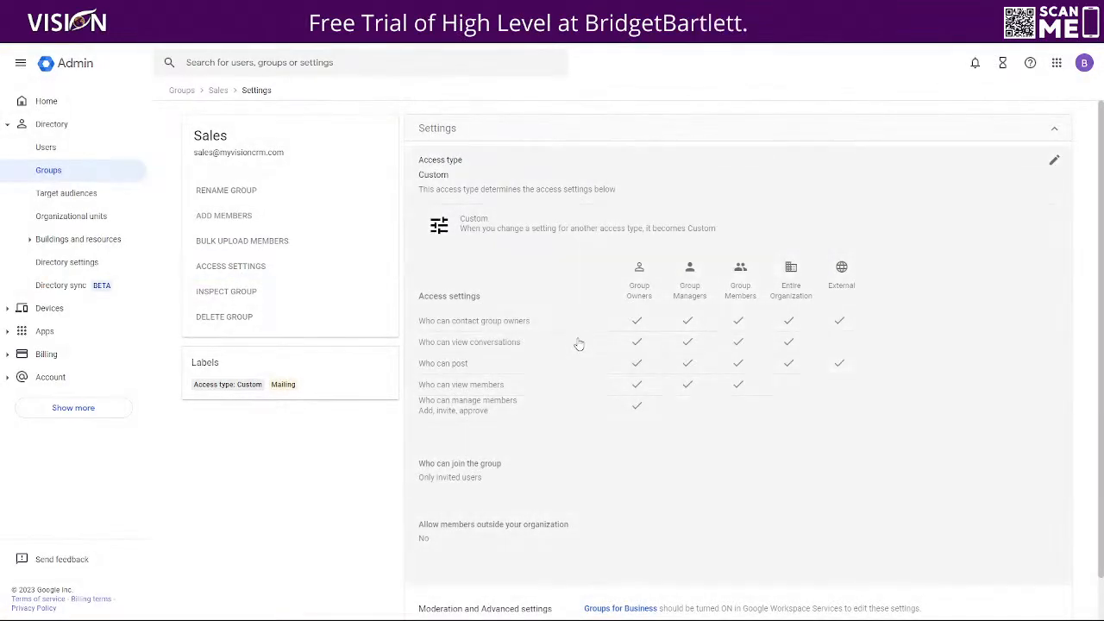
scroll(642, 342, "down", 1)
scroll(637, 343, "up", 1)
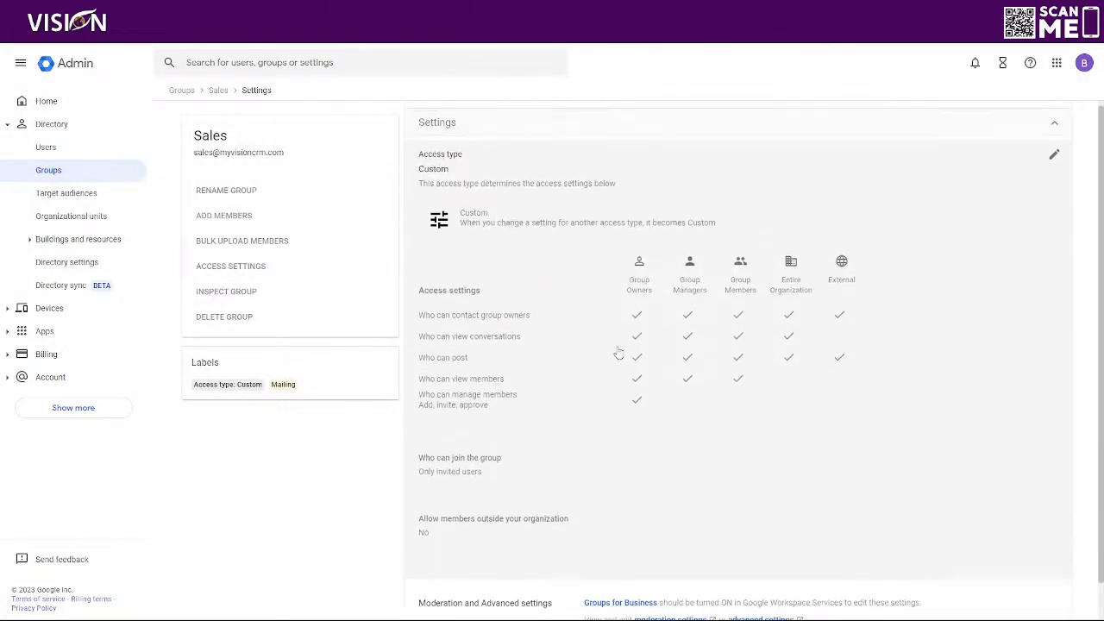
left_click(788, 222)
scroll(560, 337, "down", 3)
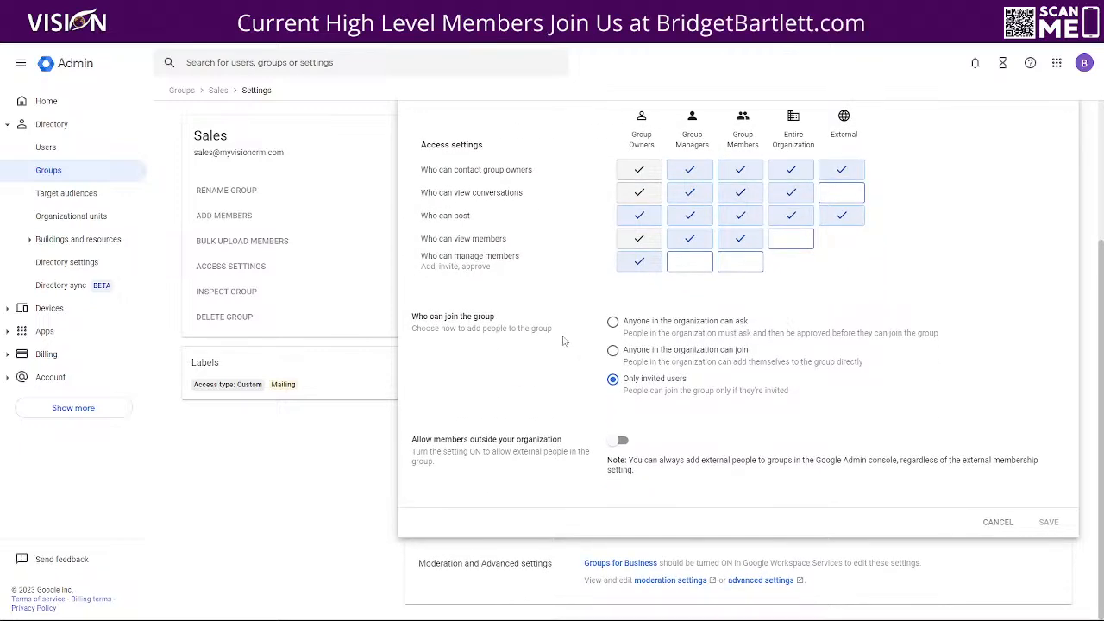
left_click(612, 565)
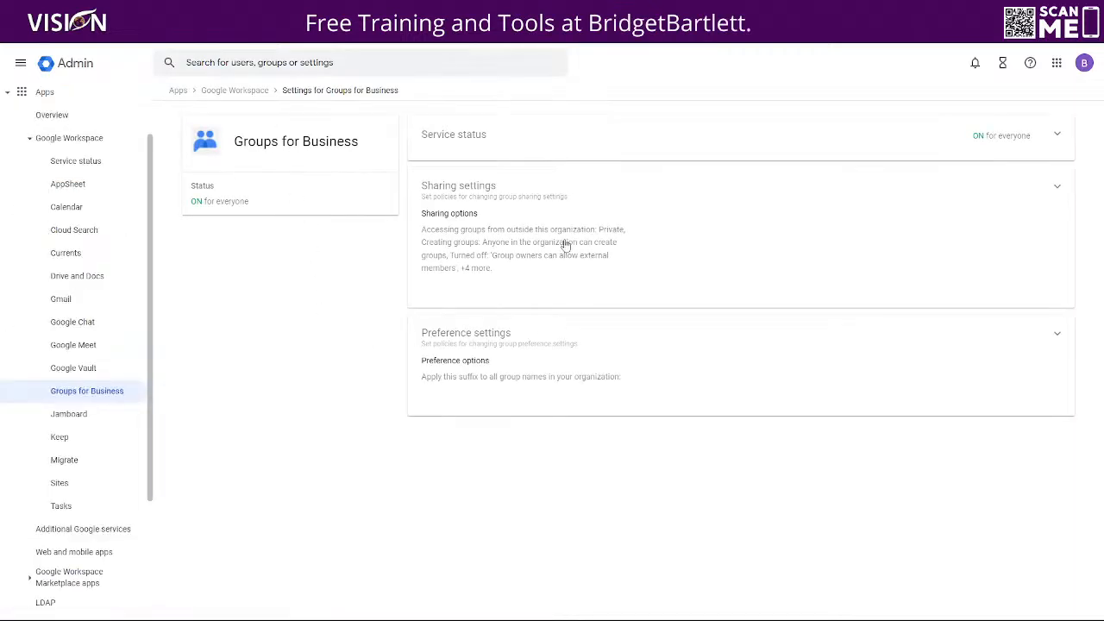
Review Groups for Business sharing settings: groups private to outsiders, anyone in organization can create groups
left_click(546, 236)
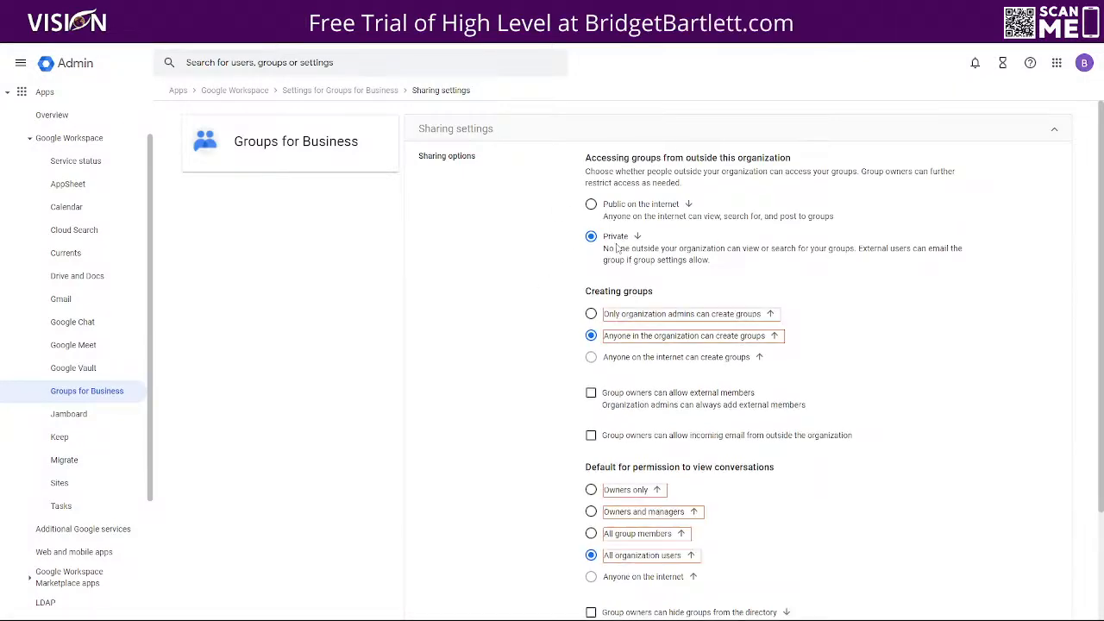
scroll(586, 317, "down", 1)
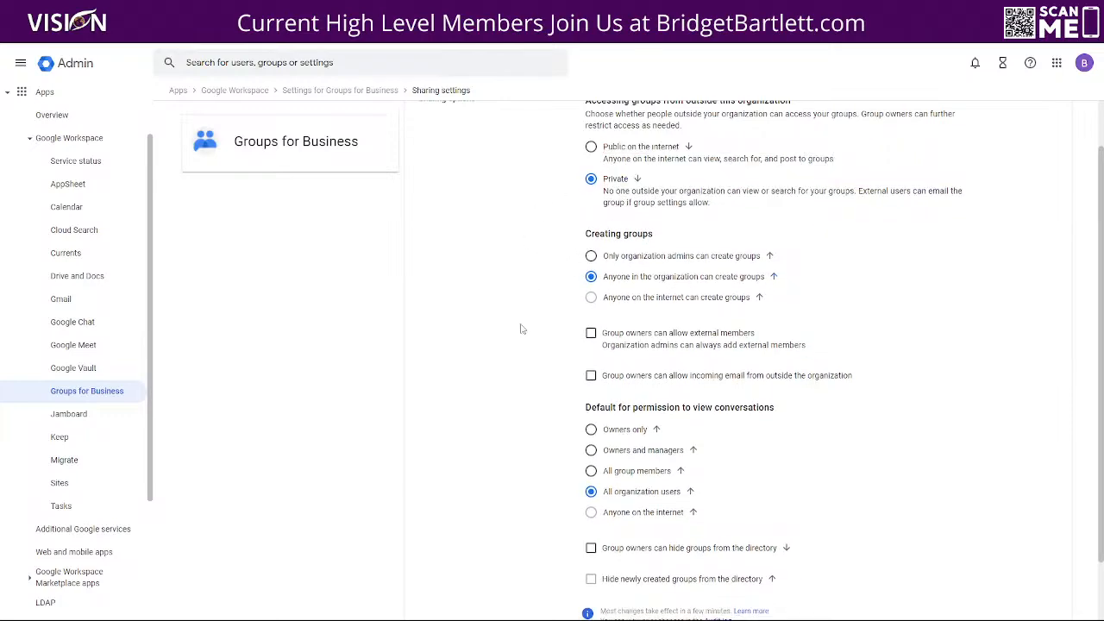
scroll(517, 329, "down", 1)
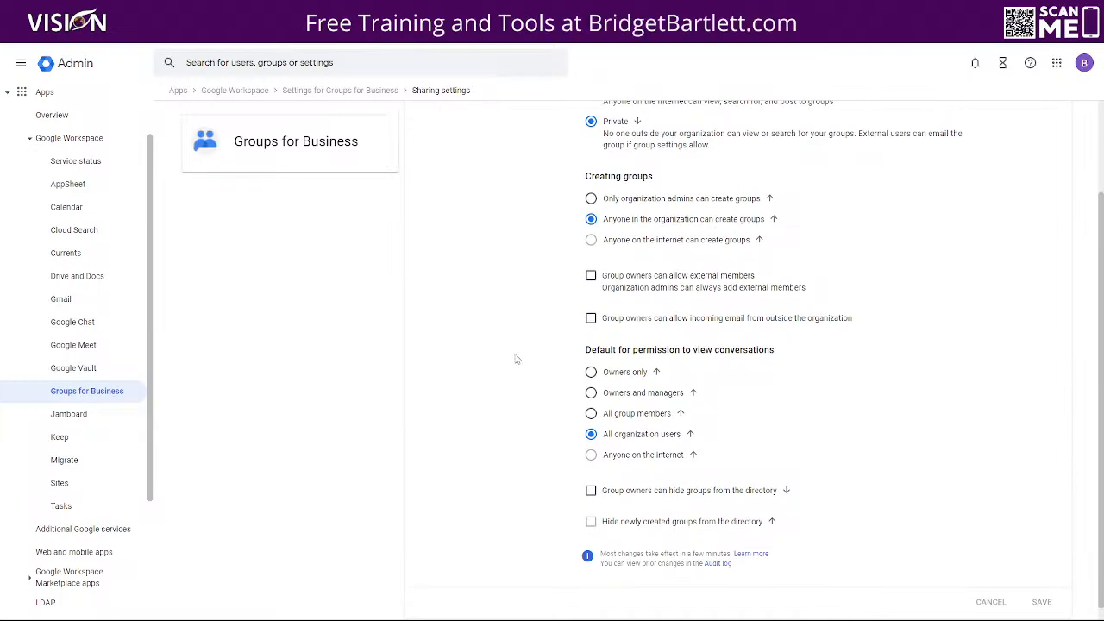
scroll(518, 360, "up", 2)
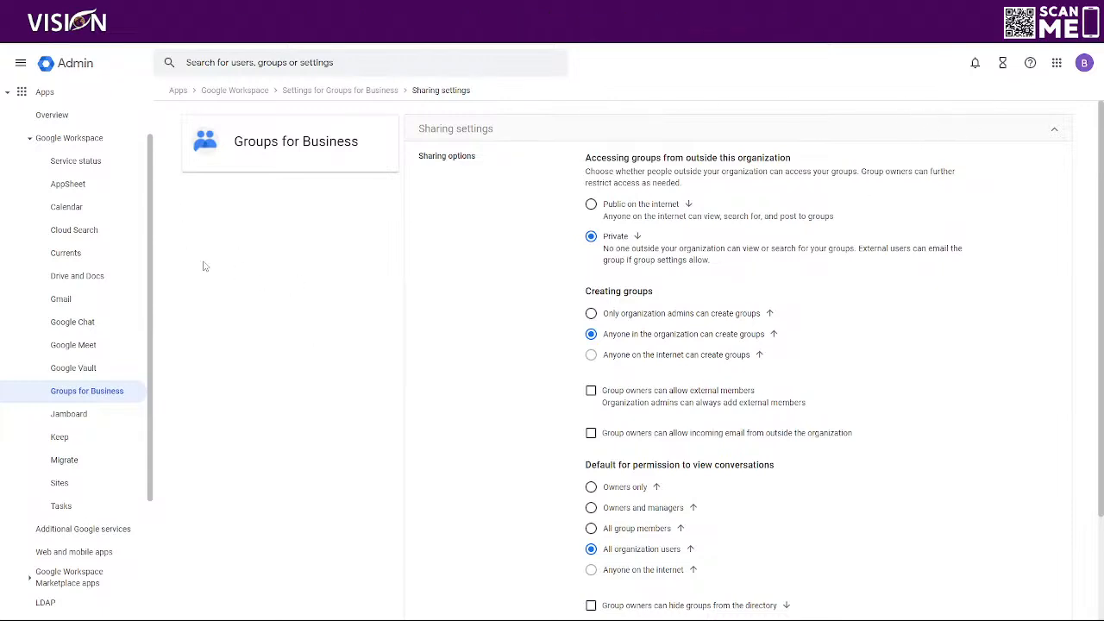
Open the Google apps launcher and browse its list of apps
left_click(1055, 65)
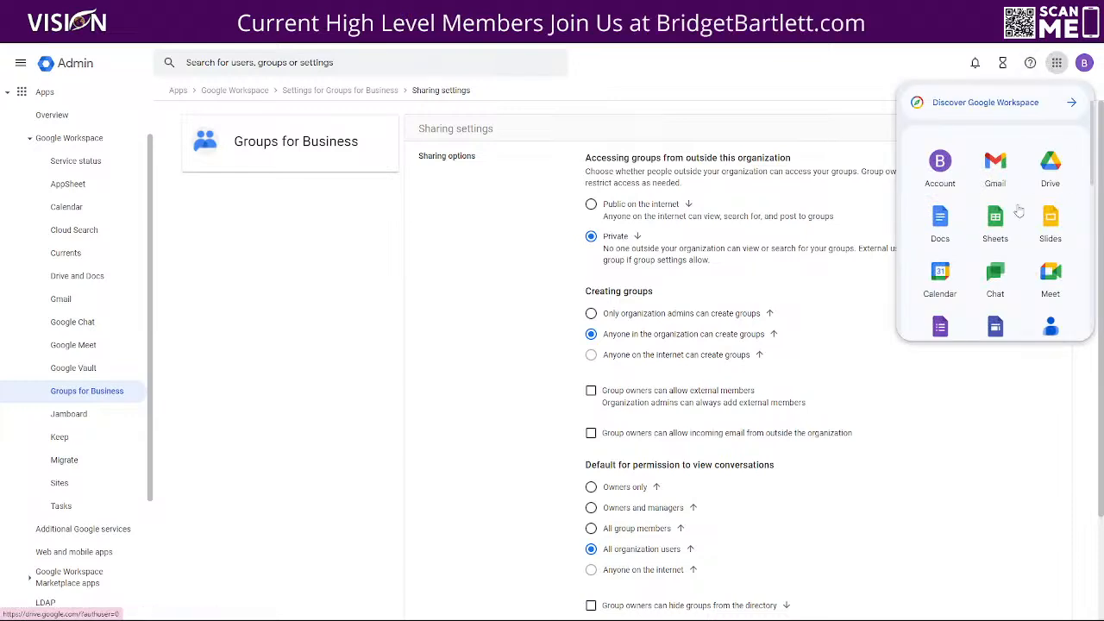
scroll(994, 241, "down", 1)
scroll(992, 245, "down", 3)
scroll(948, 250, "up", 3)
scroll(941, 207, "down", 1)
Open Google Groups and view the Sales group's conversations page with its 2 members
left_click(940, 190)
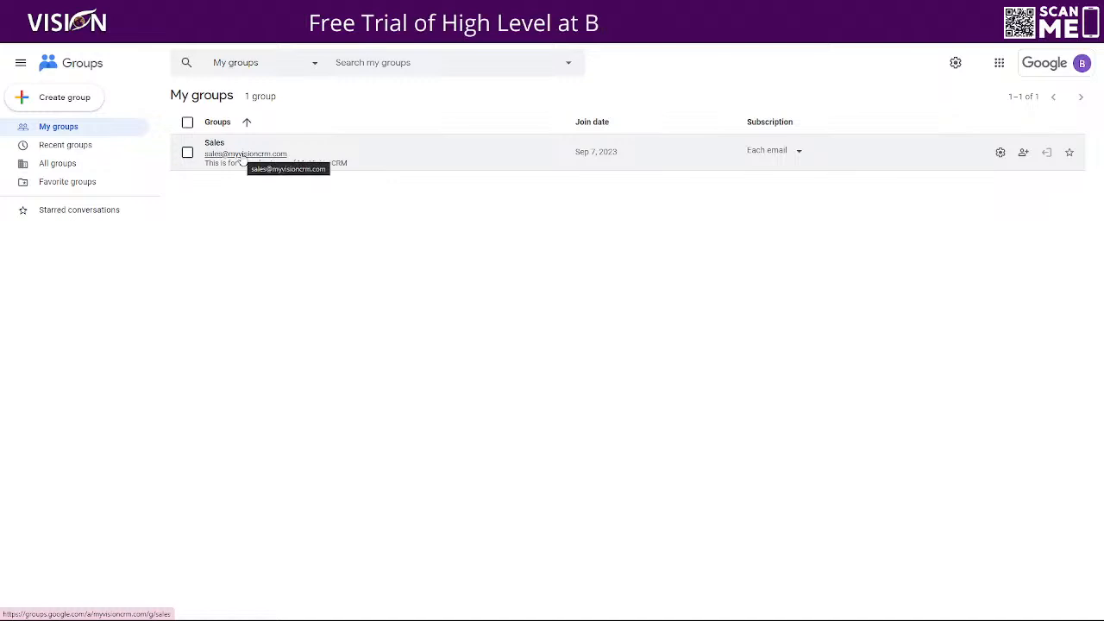
left_click(241, 162)
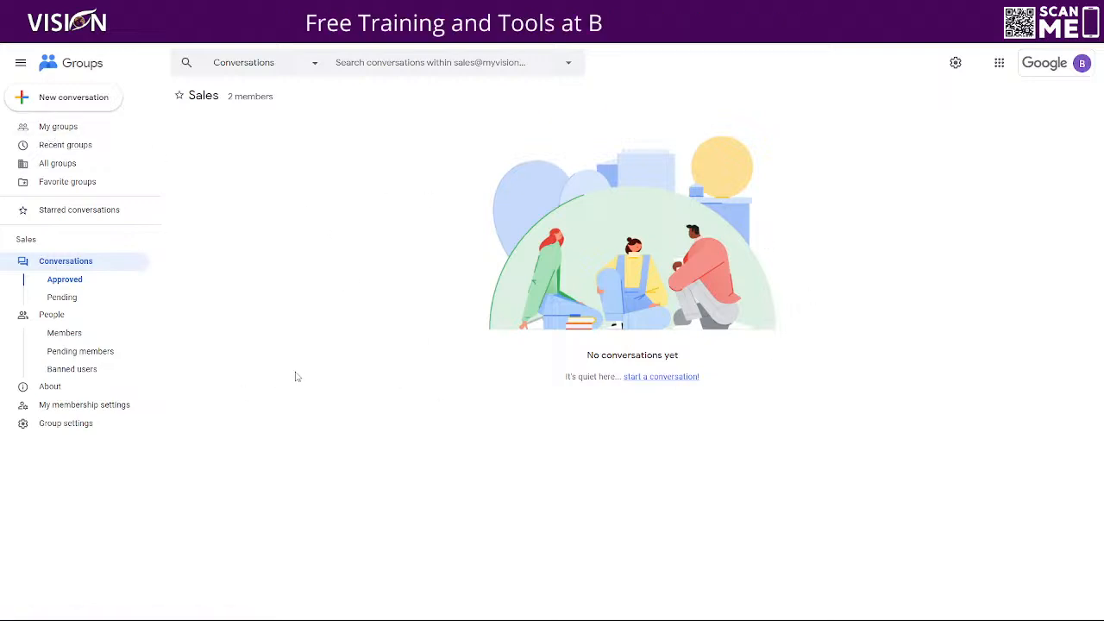
mouse_move(656, 615)
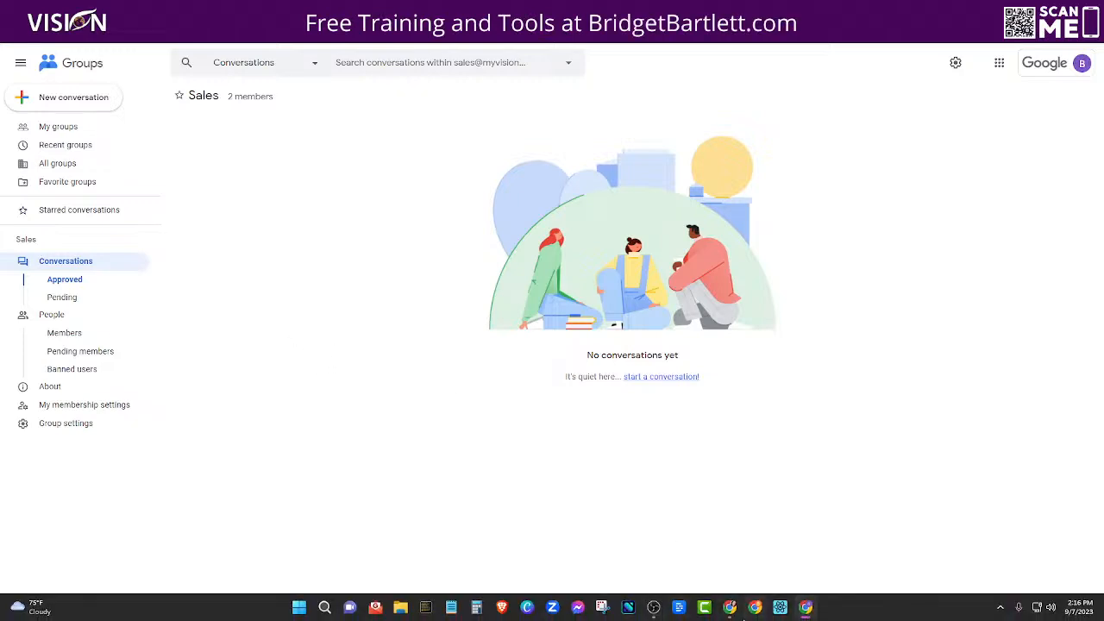
mouse_move(730, 607)
left_click(728, 556)
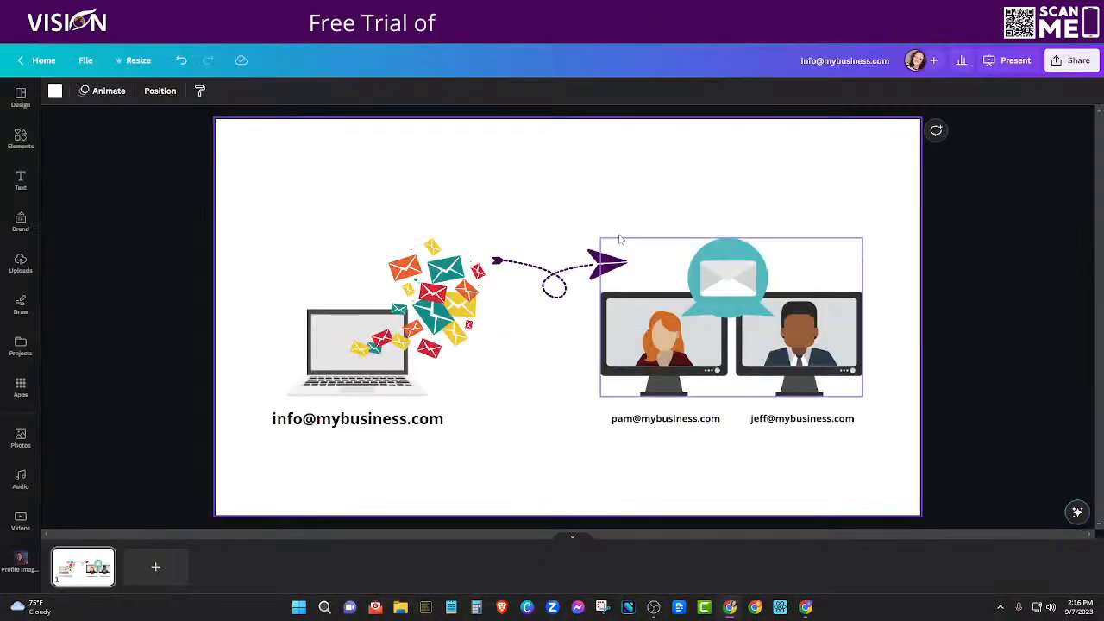
left_click_drag(108, 12, 1102, 216)
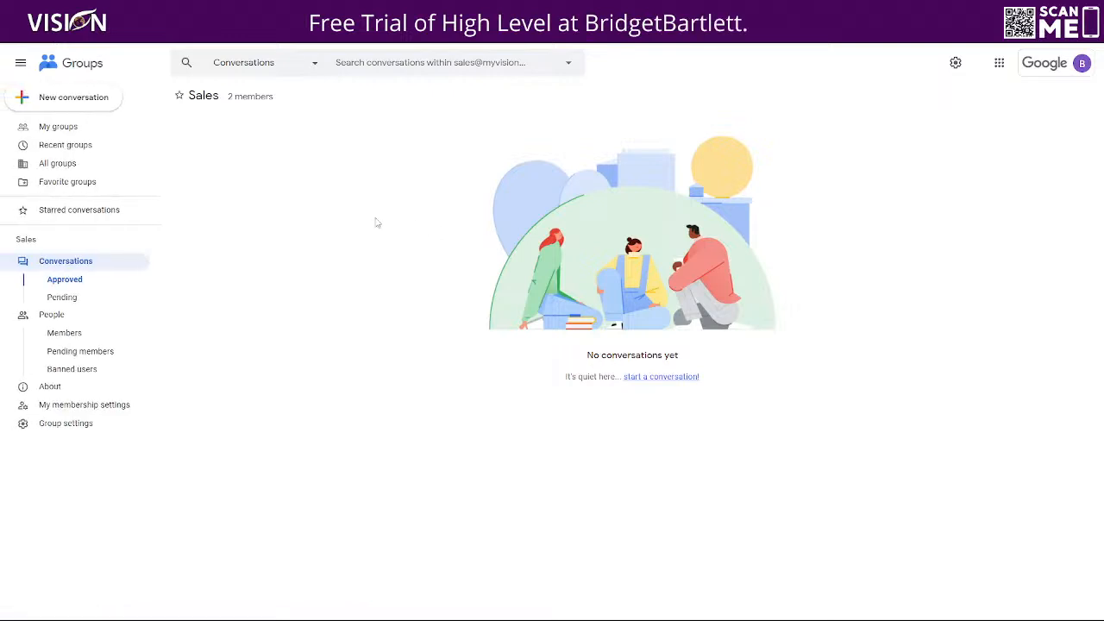
Open Gmail from the apps launcher and dismiss the mobile notifications prompt to see the inbox
left_click(999, 63)
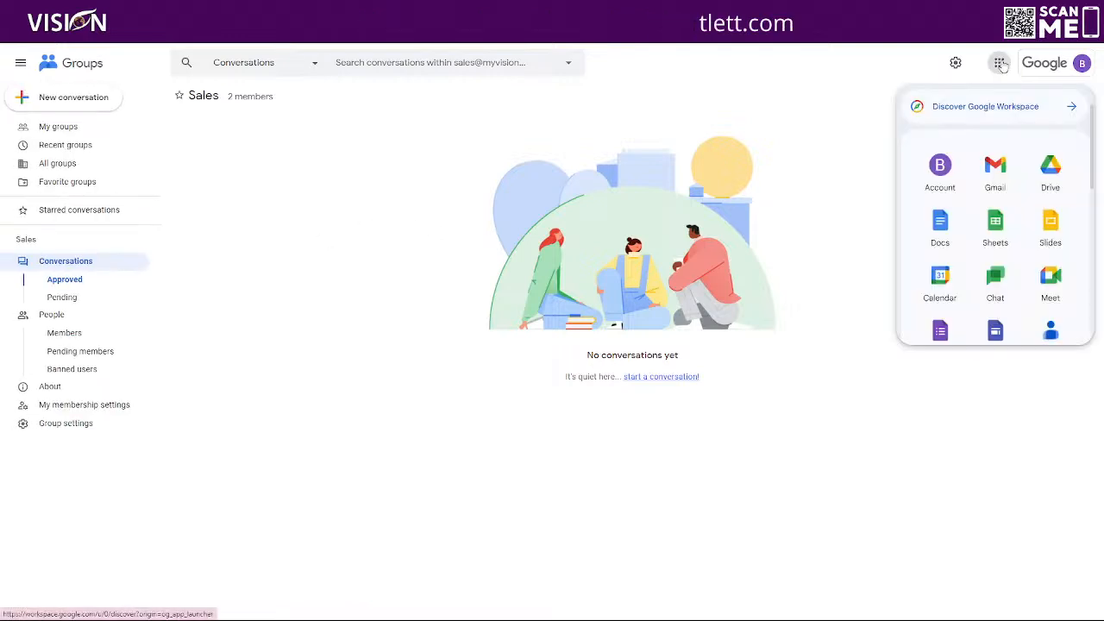
left_click(995, 165)
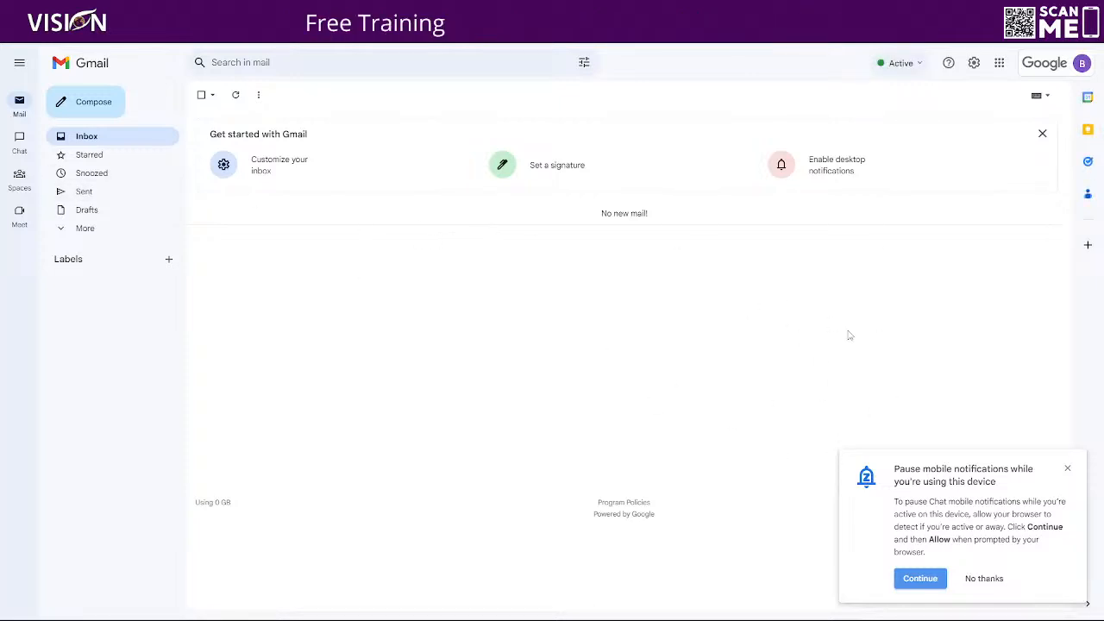
left_click(1067, 468)
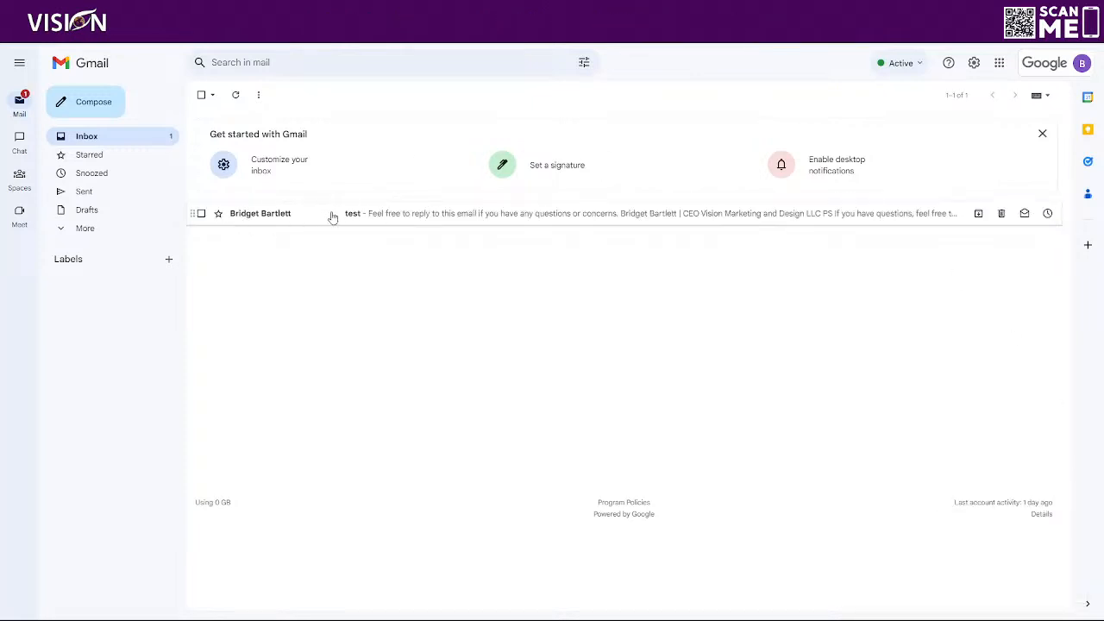
Return to Google Groups' My groups list through the apps launcher
left_click(999, 62)
scroll(957, 259, "down", 3)
scroll(957, 259, "up", 1)
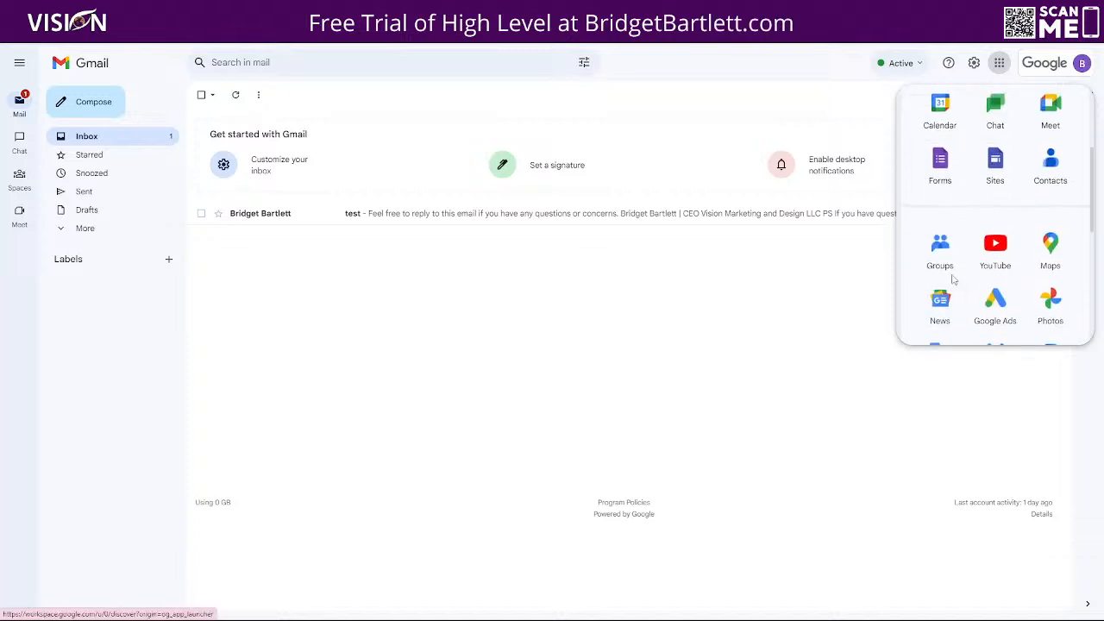
left_click(939, 250)
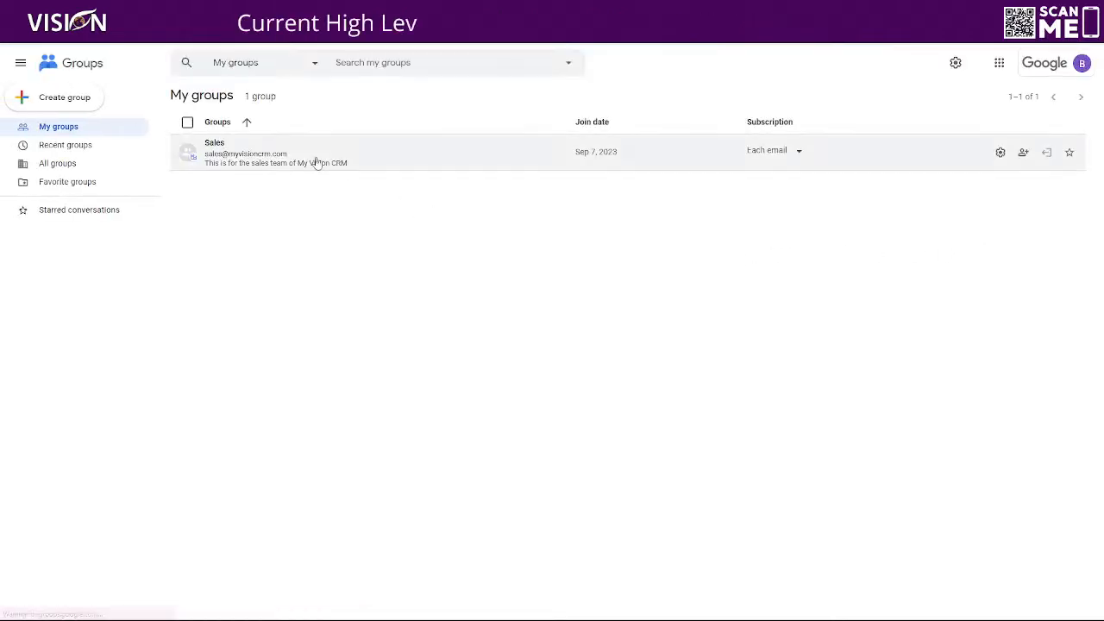
Open the test conversation in the Sales group, then switch to Gmail to check the inbox
left_click(244, 153)
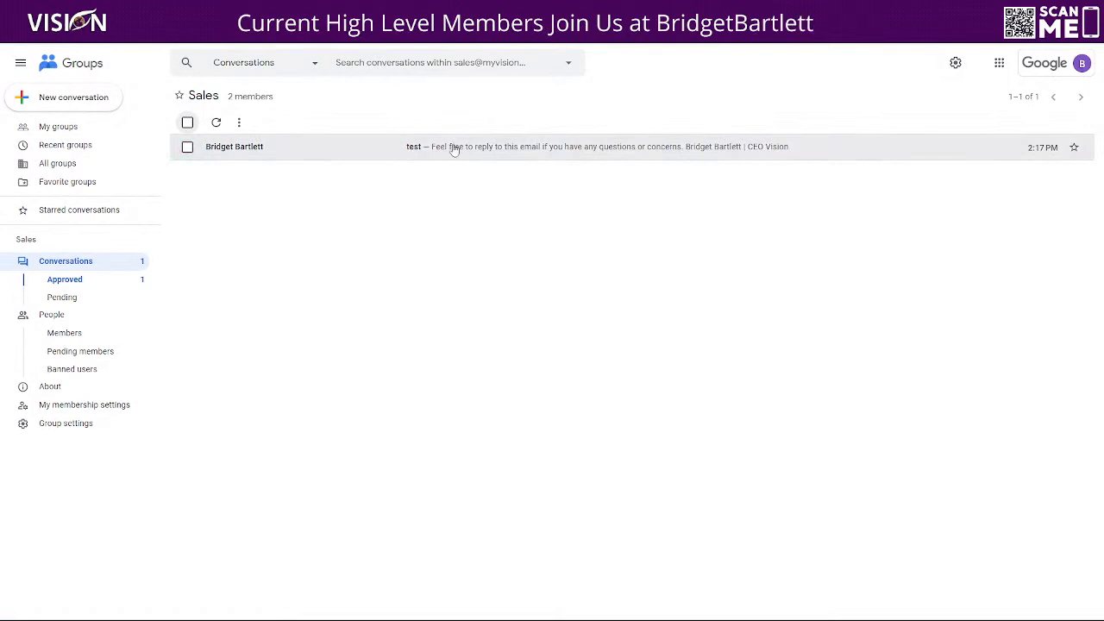
left_click(520, 160)
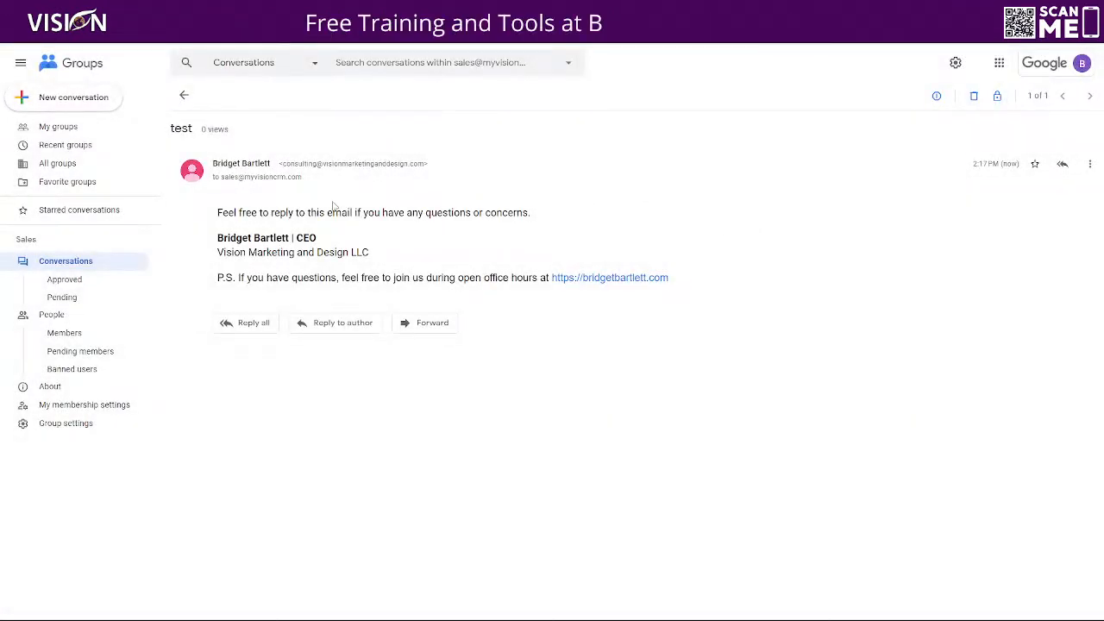
left_click(1000, 65)
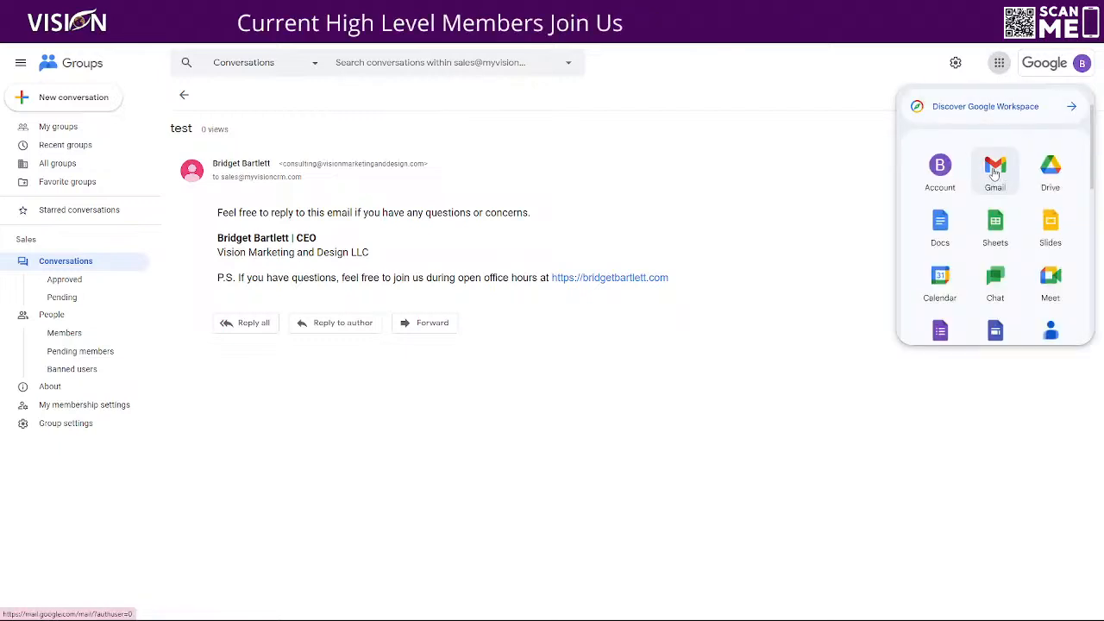
left_click(995, 170)
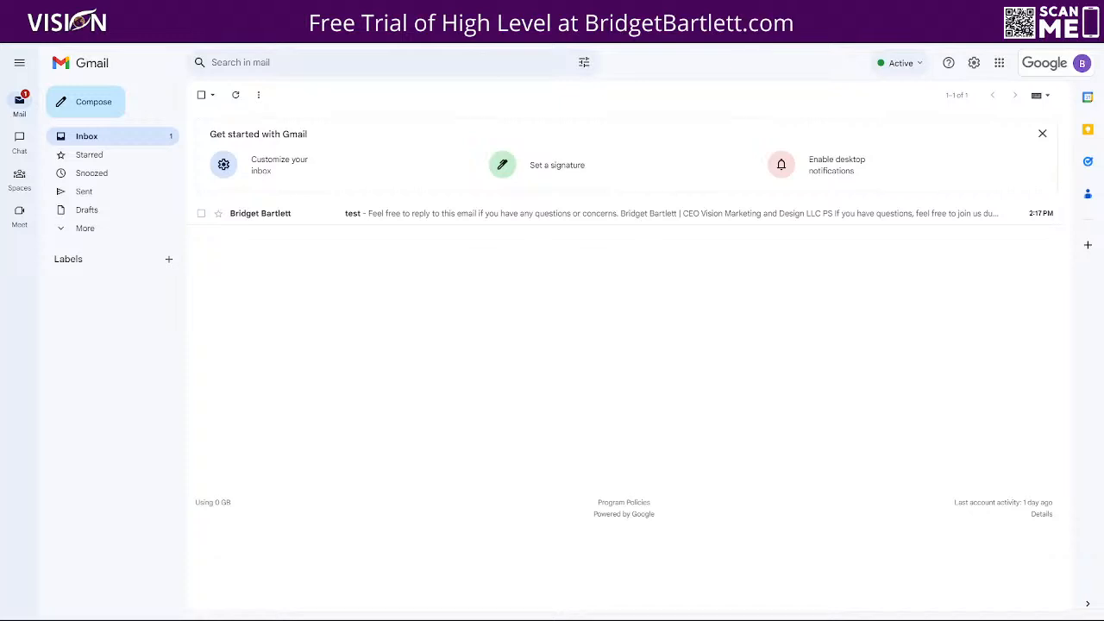
Go back to the Sales conversations list in Groups, then open the Gmail inbox again
left_click(588, 10)
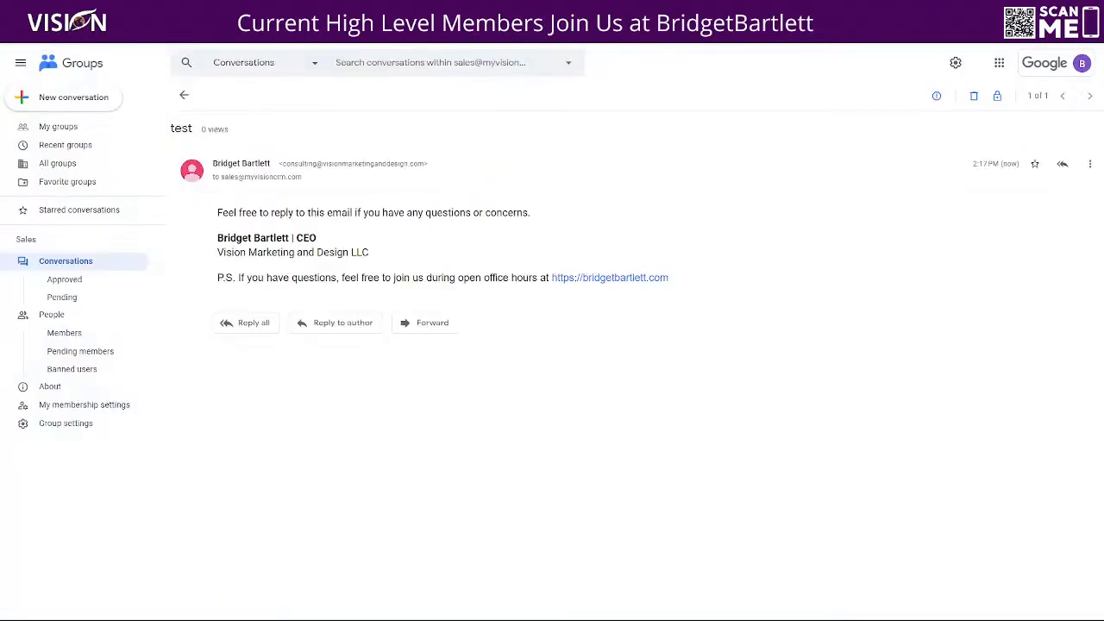
left_click(183, 97)
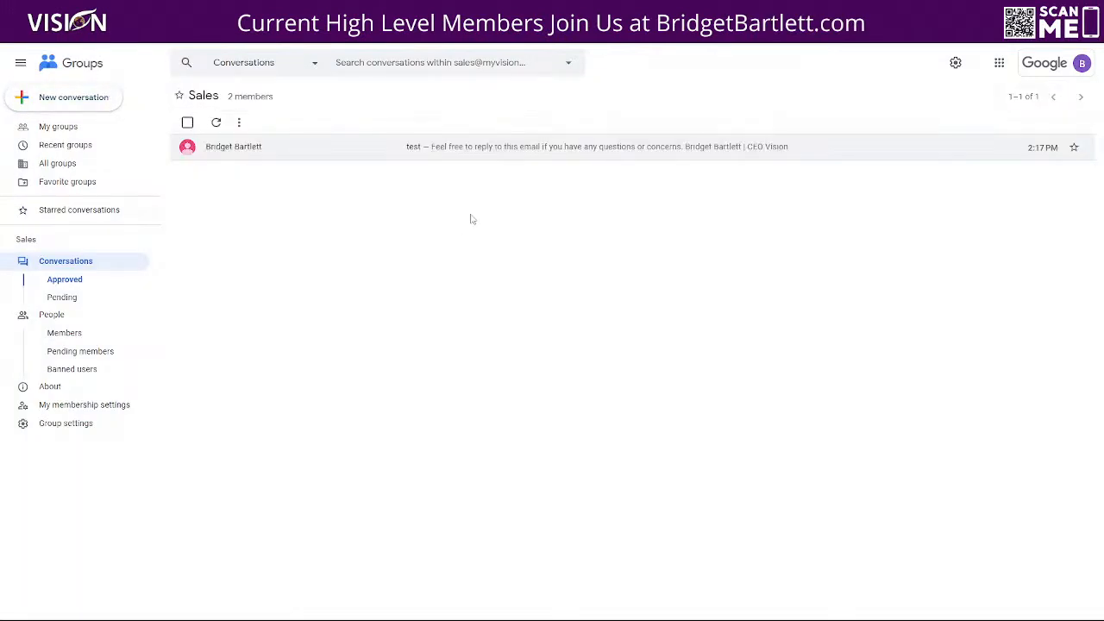
left_click(1001, 65)
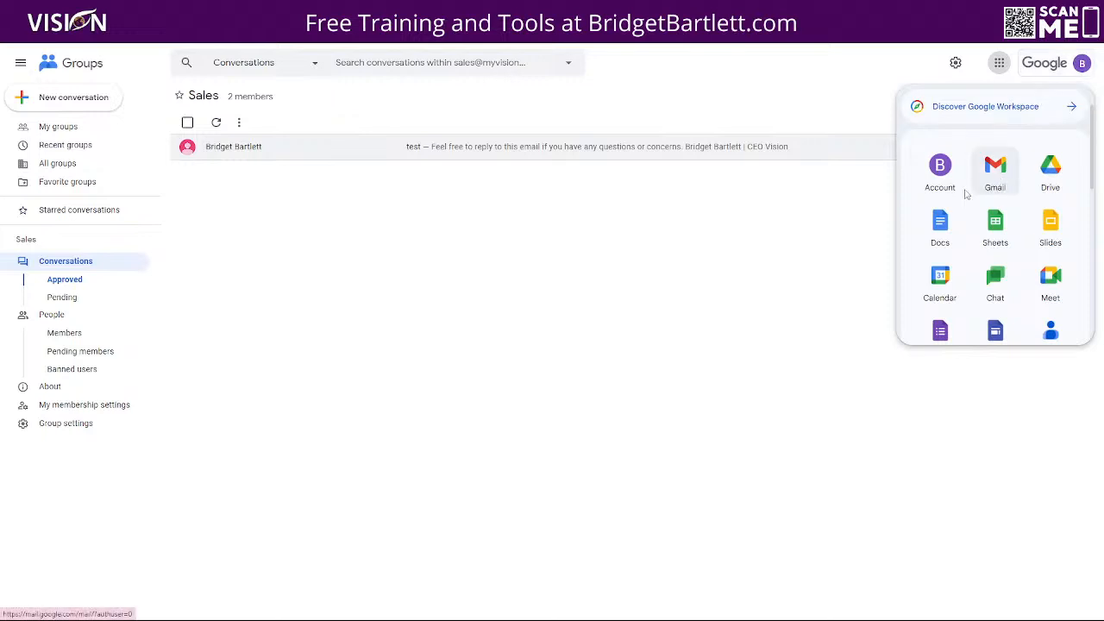
left_click(995, 169)
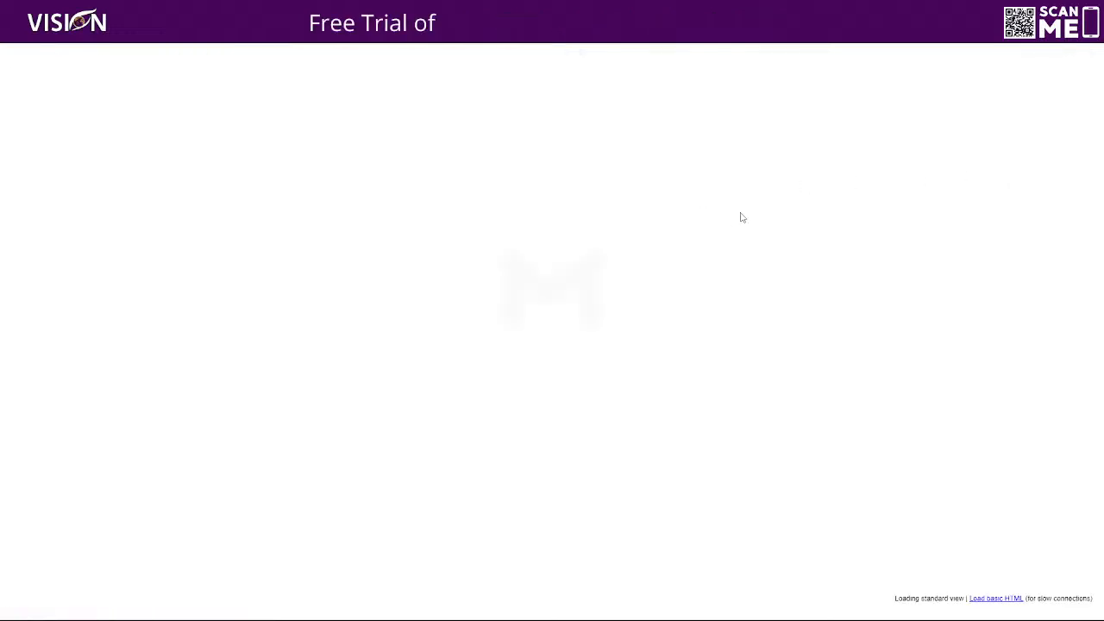
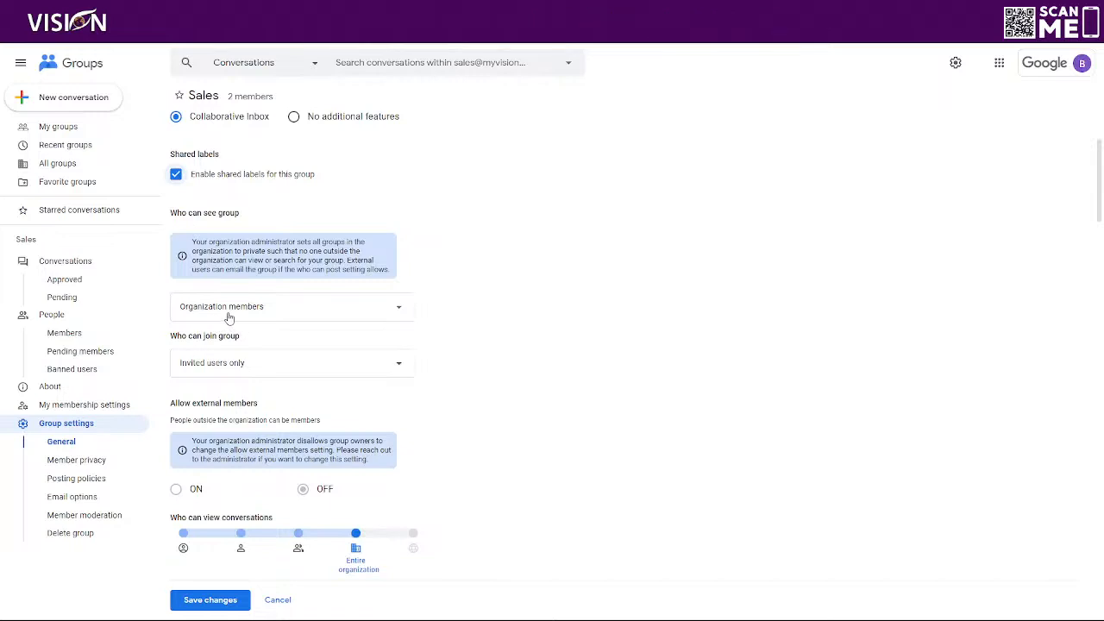
Keep joining limited to invited users, and restrict viewing conversations to Group members
left_click(232, 312)
left_click(217, 369)
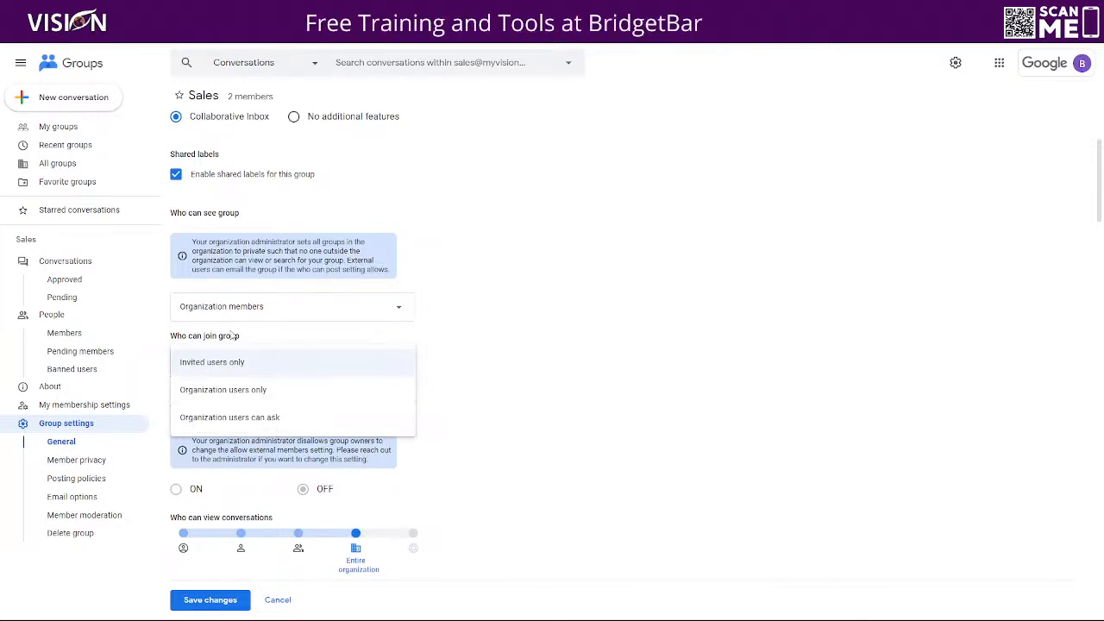
left_click(218, 360)
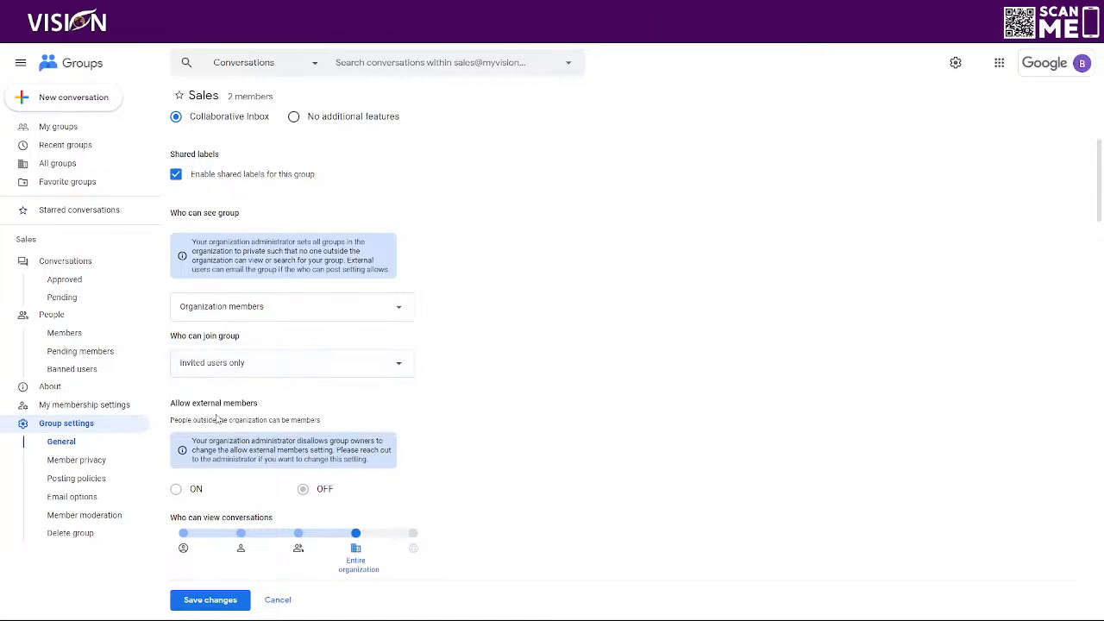
scroll(340, 405, "down", 2)
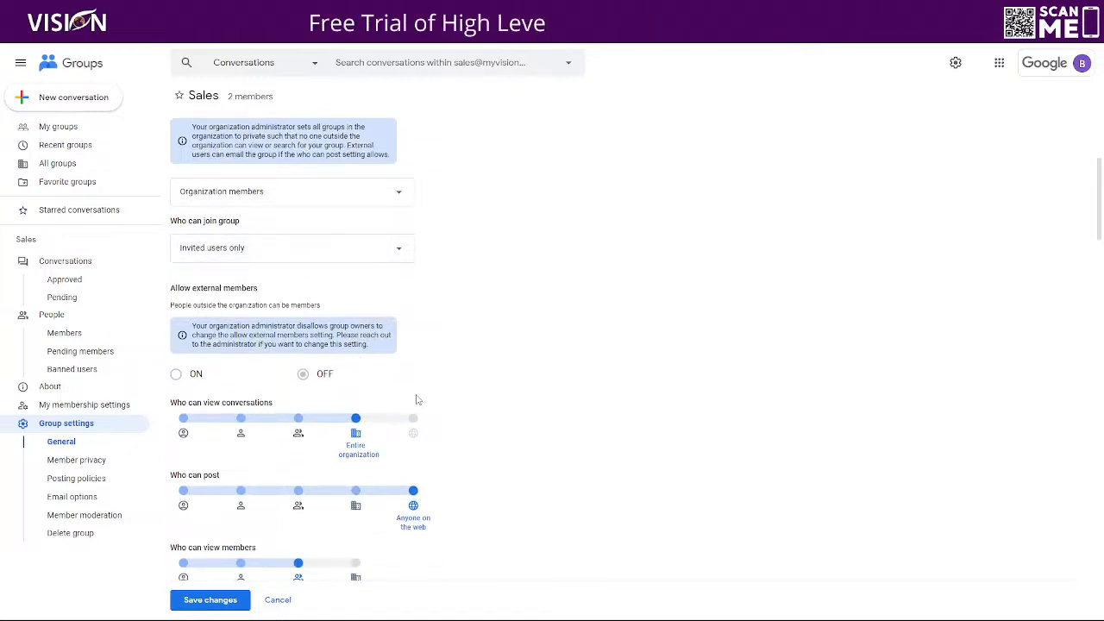
scroll(414, 327, "down", 2)
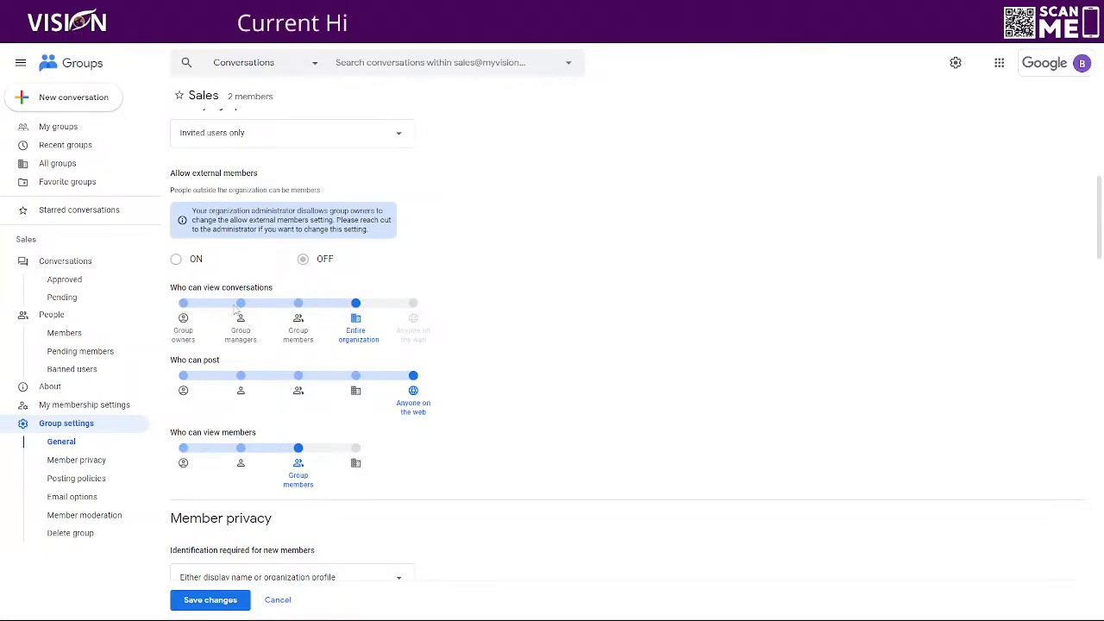
left_click(298, 304)
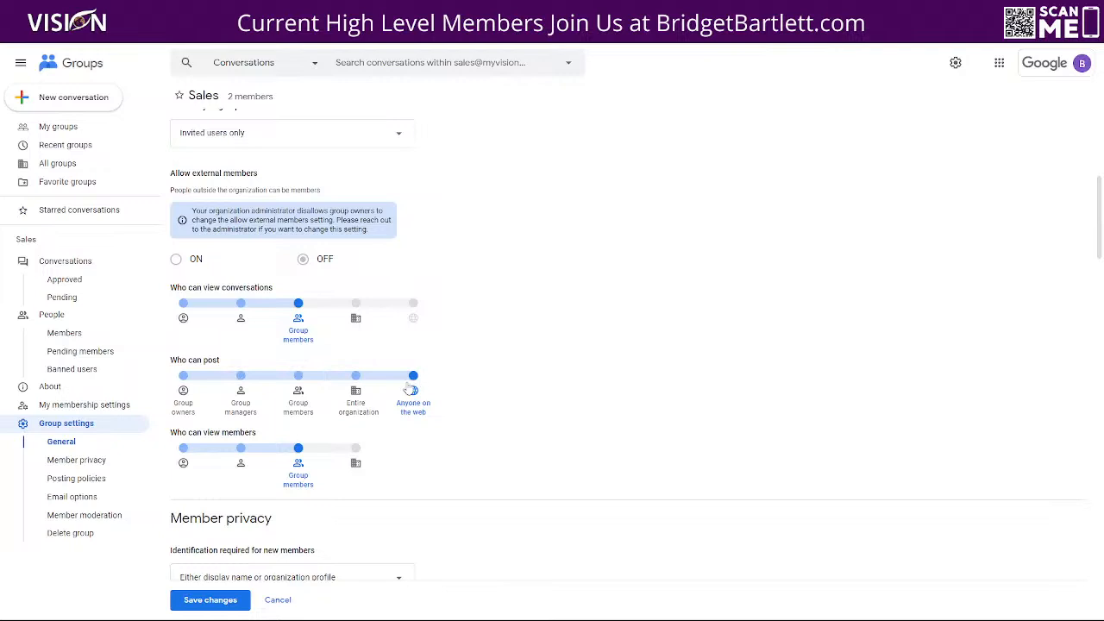
Limit the member list to Group owners, keep display-name identification, and let only members contact owners
scroll(413, 377, "down", 2)
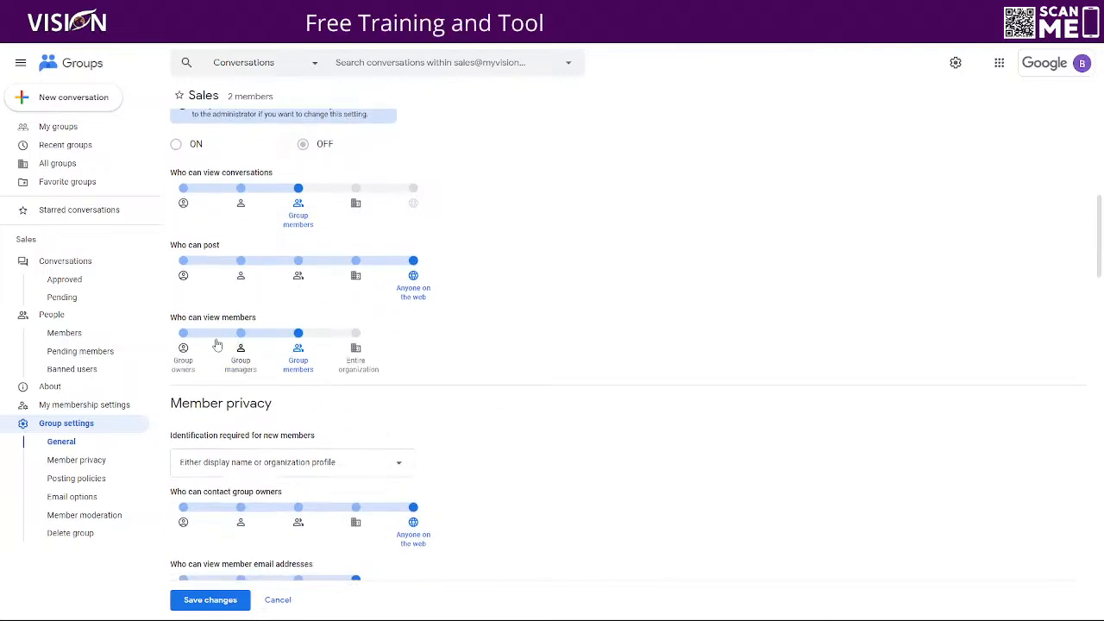
left_click(183, 337)
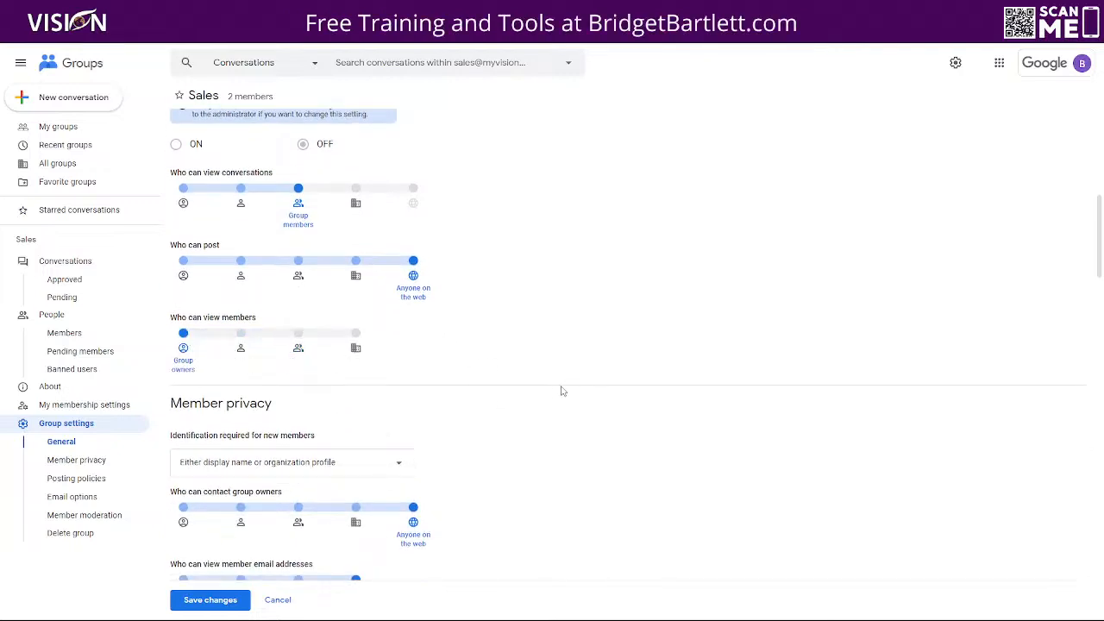
scroll(518, 293, "down", 2)
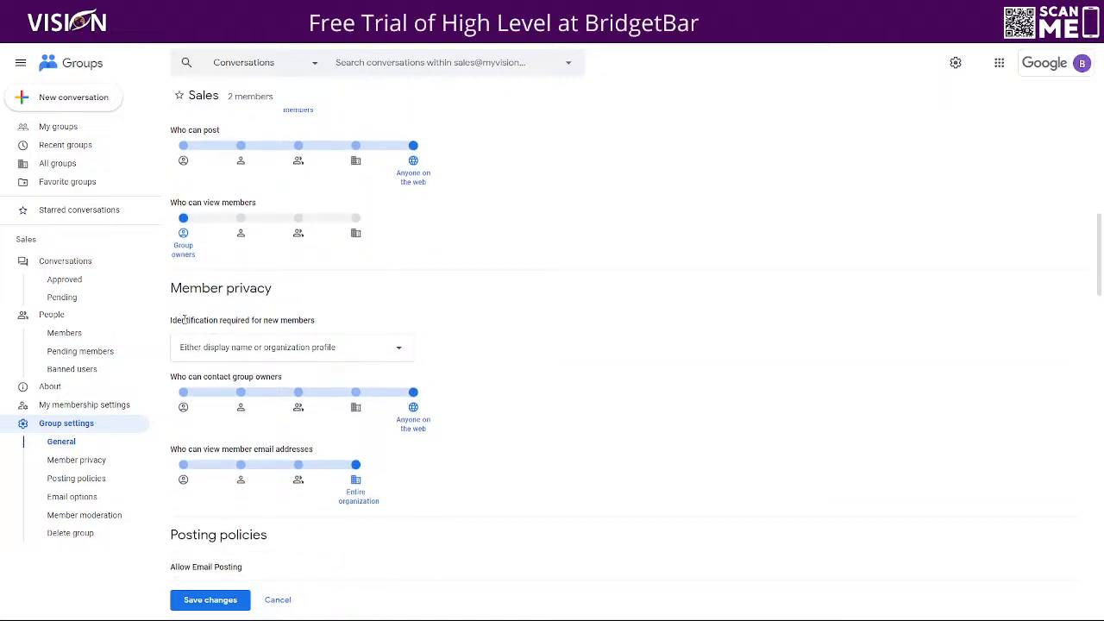
left_click(310, 350)
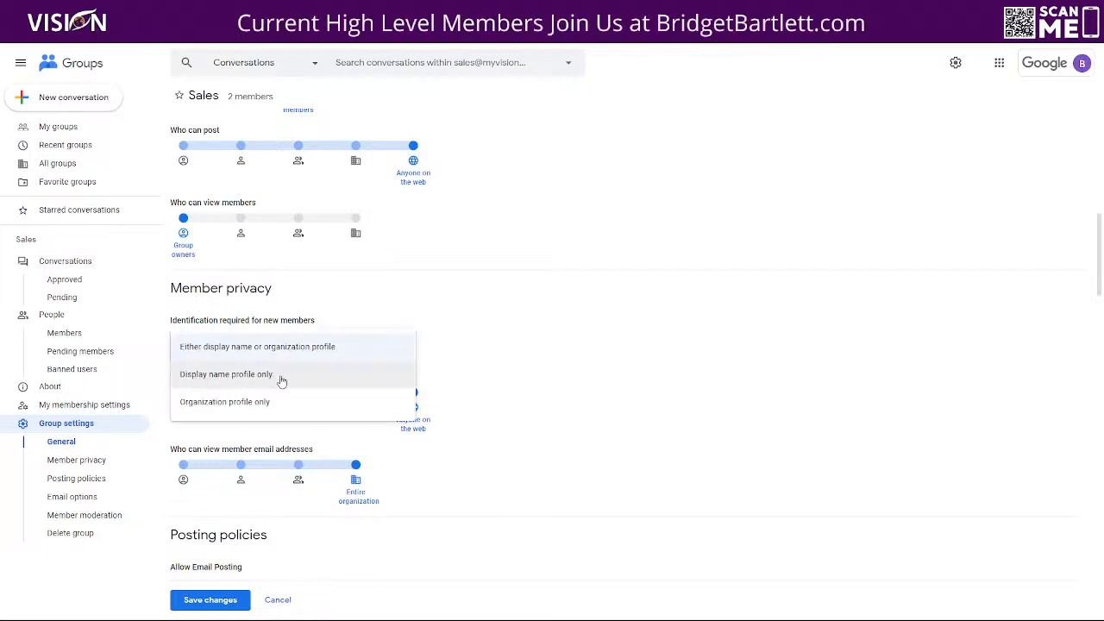
left_click(345, 347)
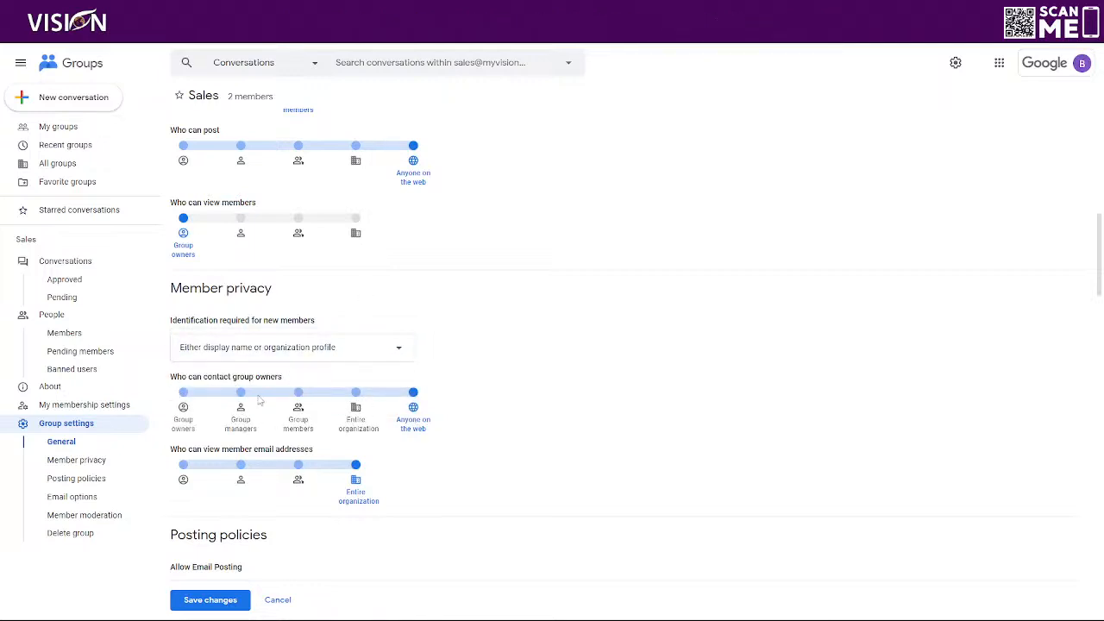
left_click(298, 403)
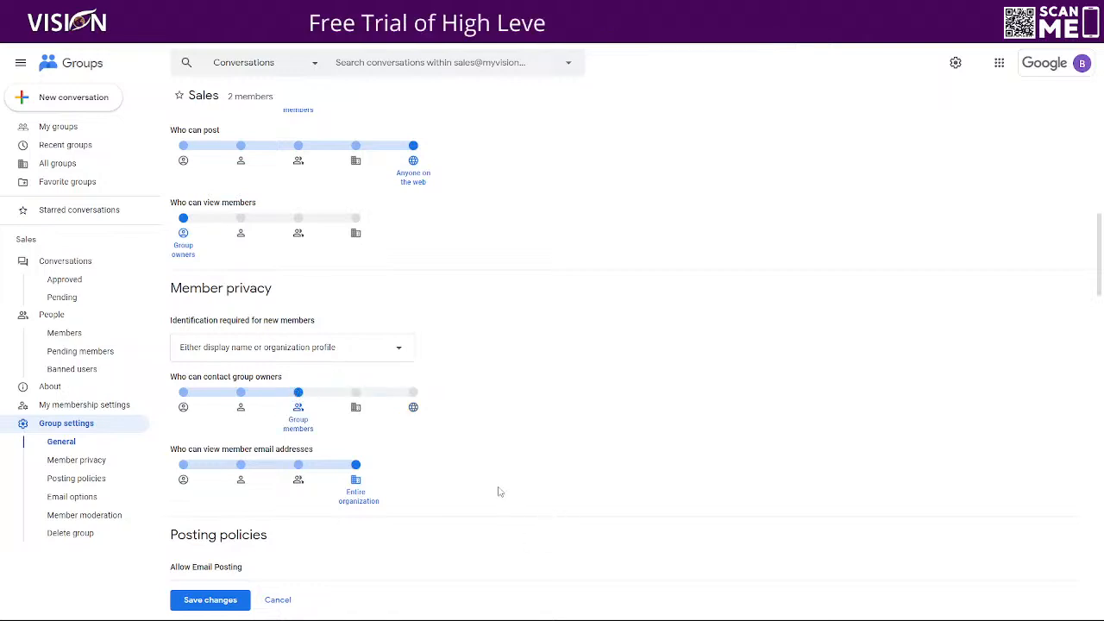
Let only Group managers view member email addresses, then move down to Posting policies
scroll(283, 434, "down", 2)
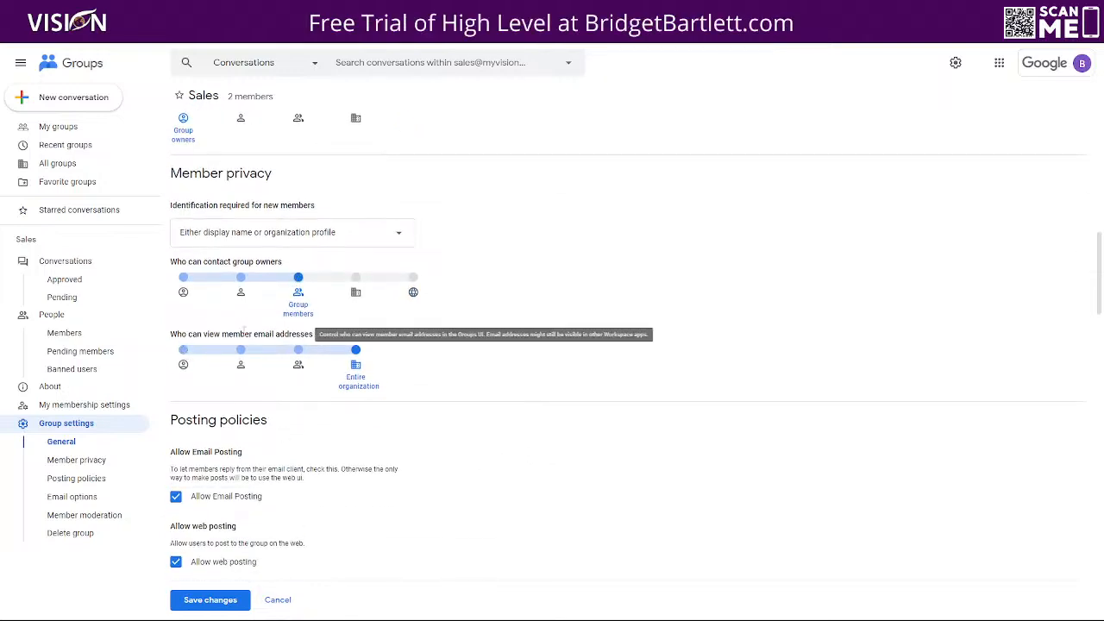
left_click(242, 350)
scroll(481, 490, "down", 1)
scroll(480, 490, "down", 2)
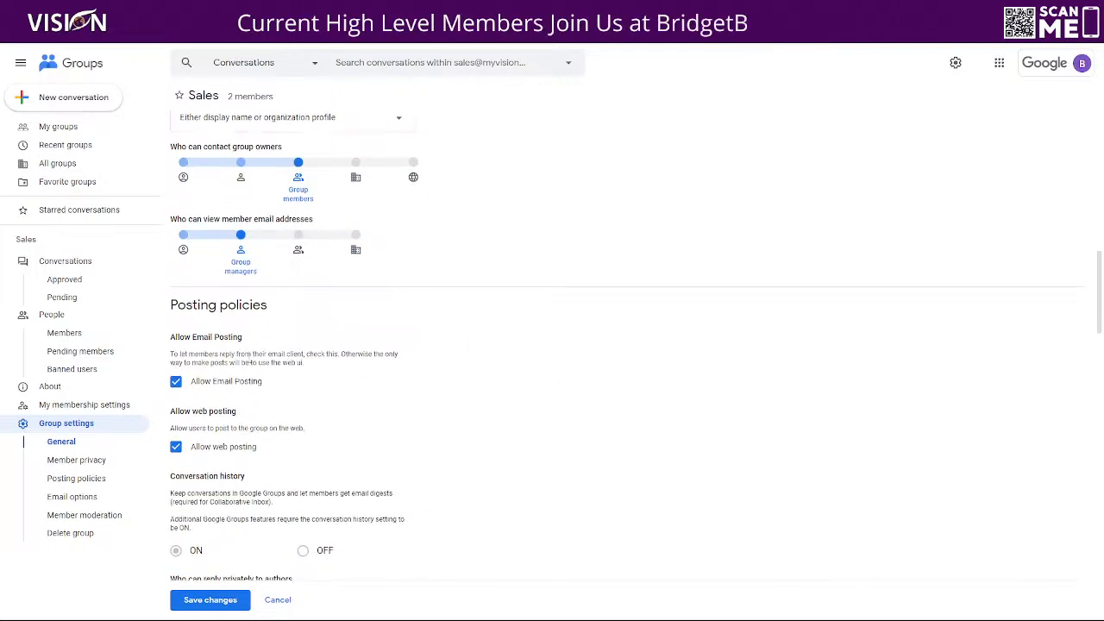
scroll(212, 220, "down", 1)
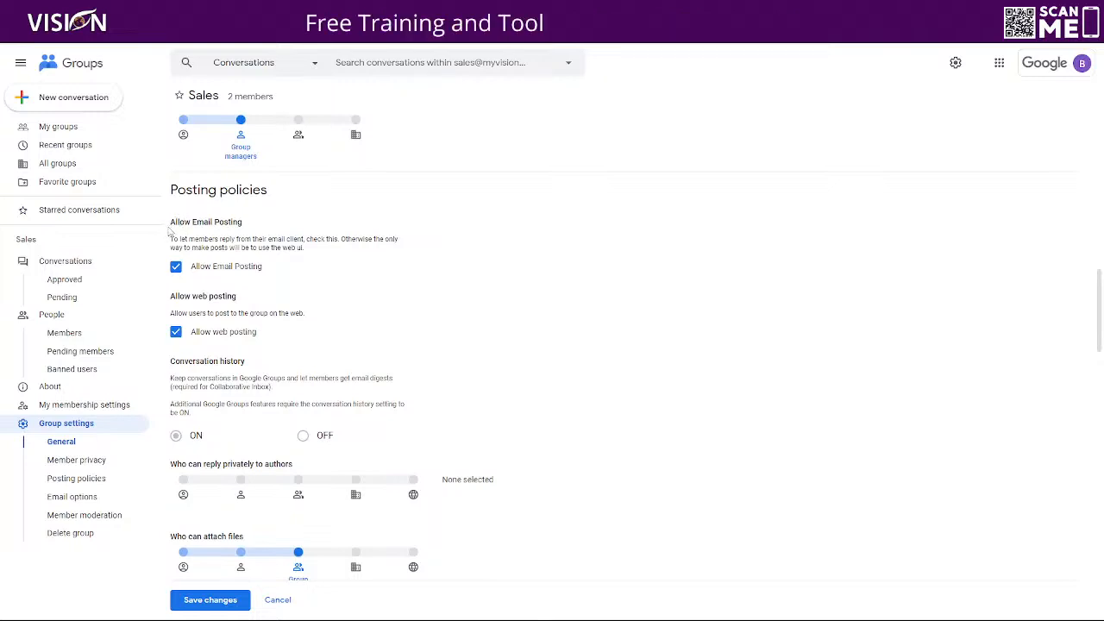
left_click_drag(170, 228, 265, 223)
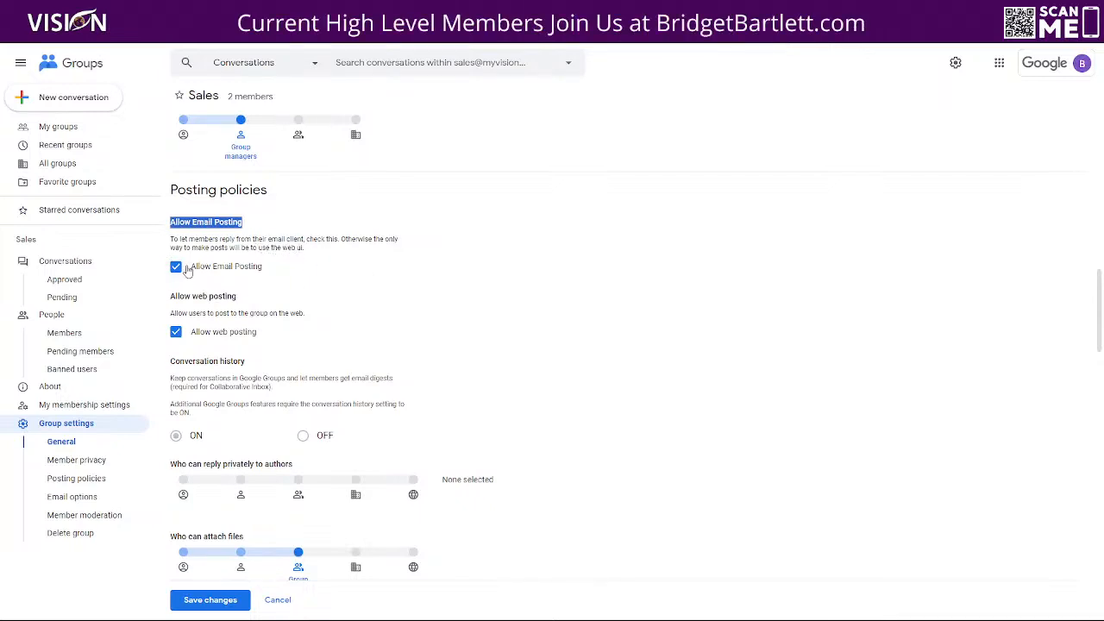
scroll(224, 345, "down", 3)
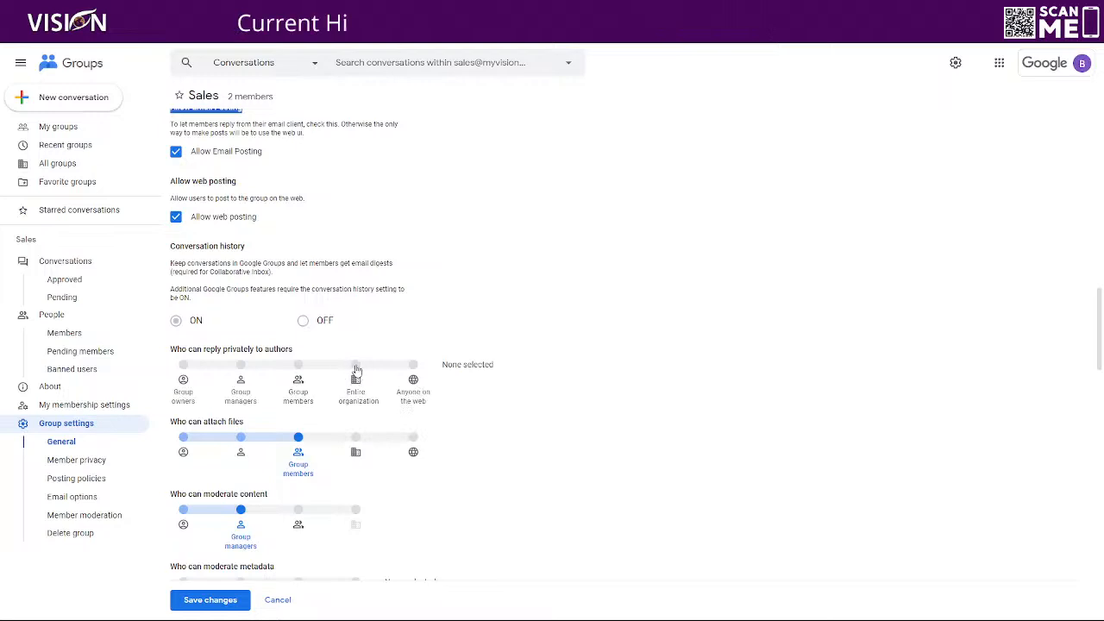
Set private replies to Group owners, and posting as group and metadata moderation to Group members
left_click(183, 365)
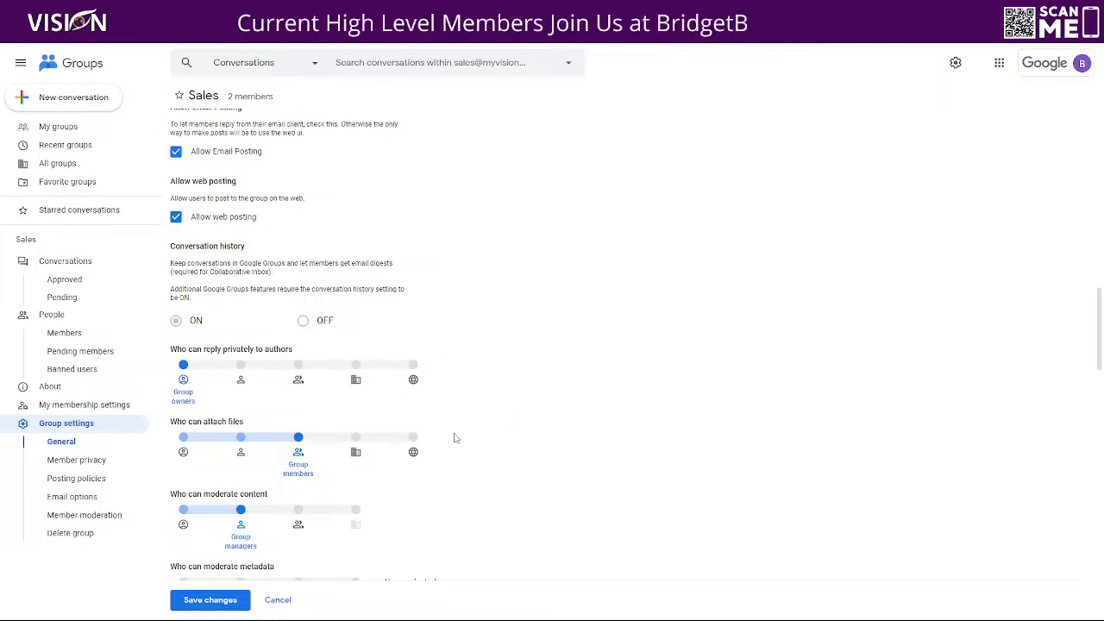
scroll(456, 451, "down", 1)
scroll(457, 451, "down", 1)
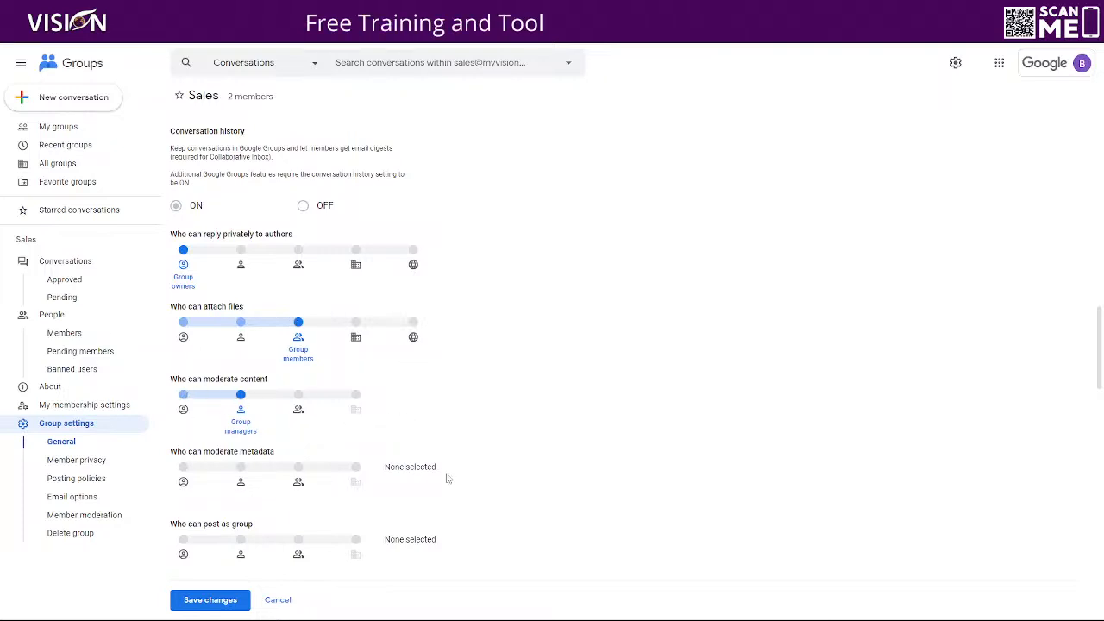
scroll(192, 370, "down", 1)
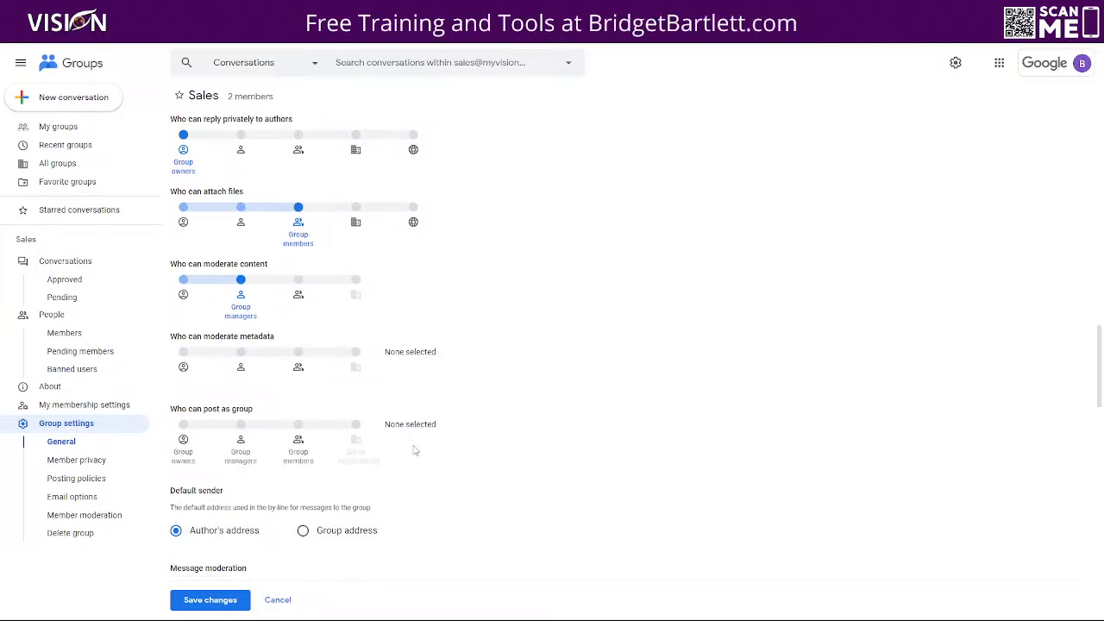
scroll(250, 473, "down", 1)
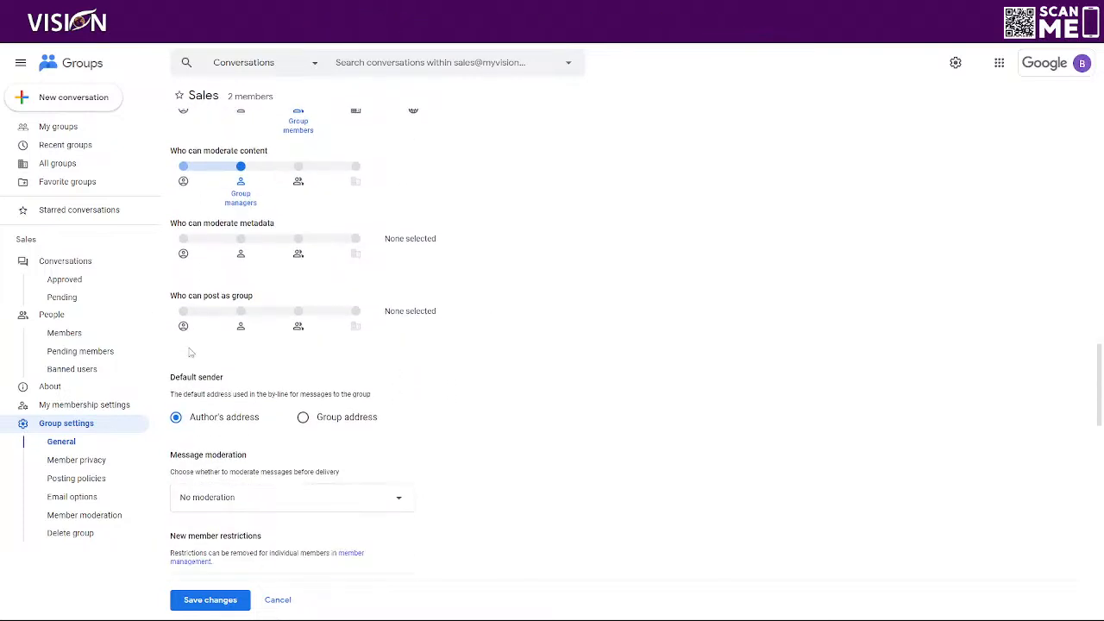
left_click(296, 324)
left_click(299, 241)
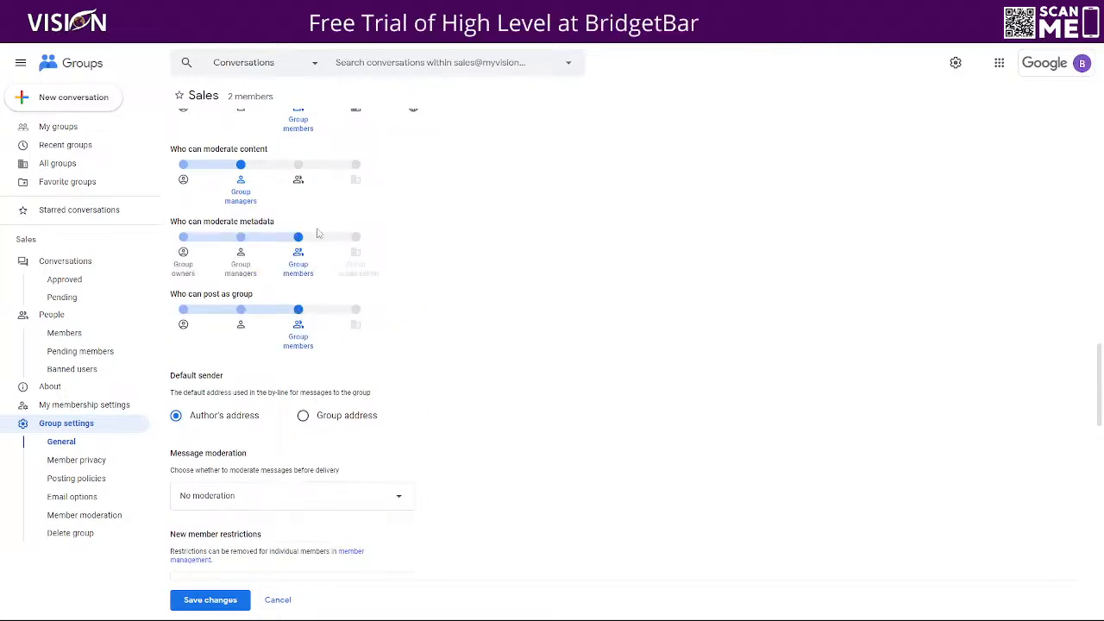
scroll(305, 234, "down", 3)
scroll(401, 201, "up", 2)
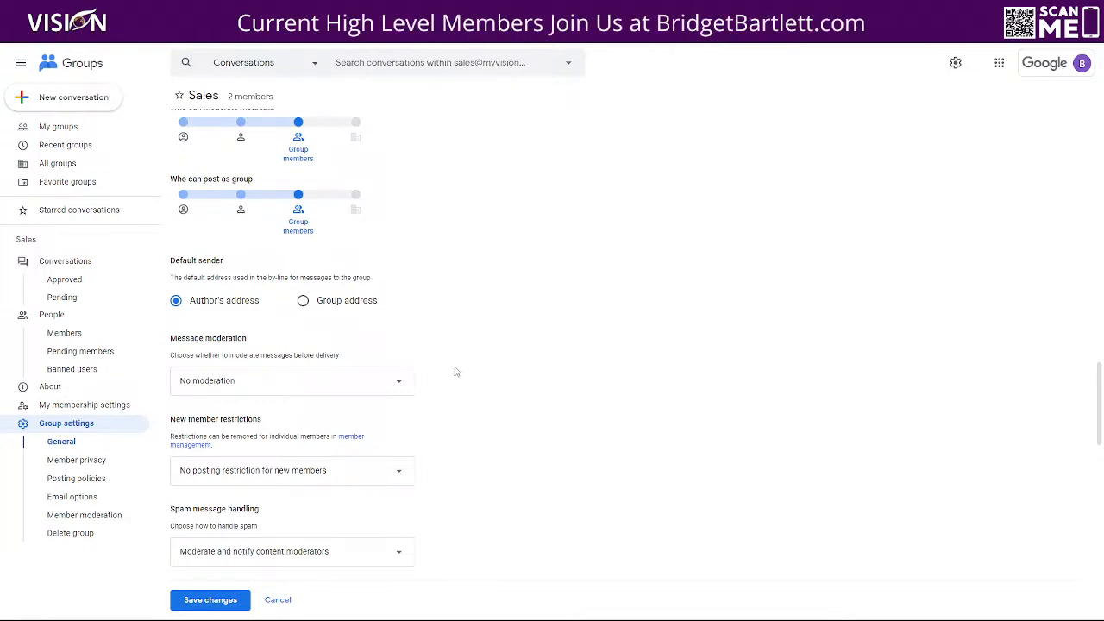
Make Group address the default sender and leave message moderation at No moderation
scroll(460, 307, "down", 2)
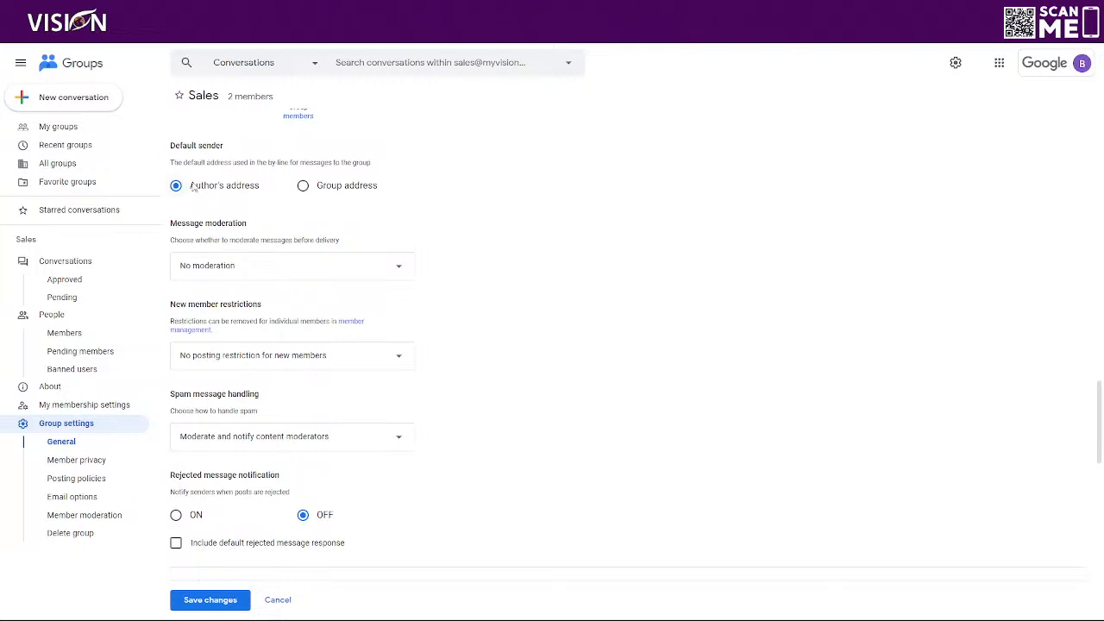
left_click(301, 187)
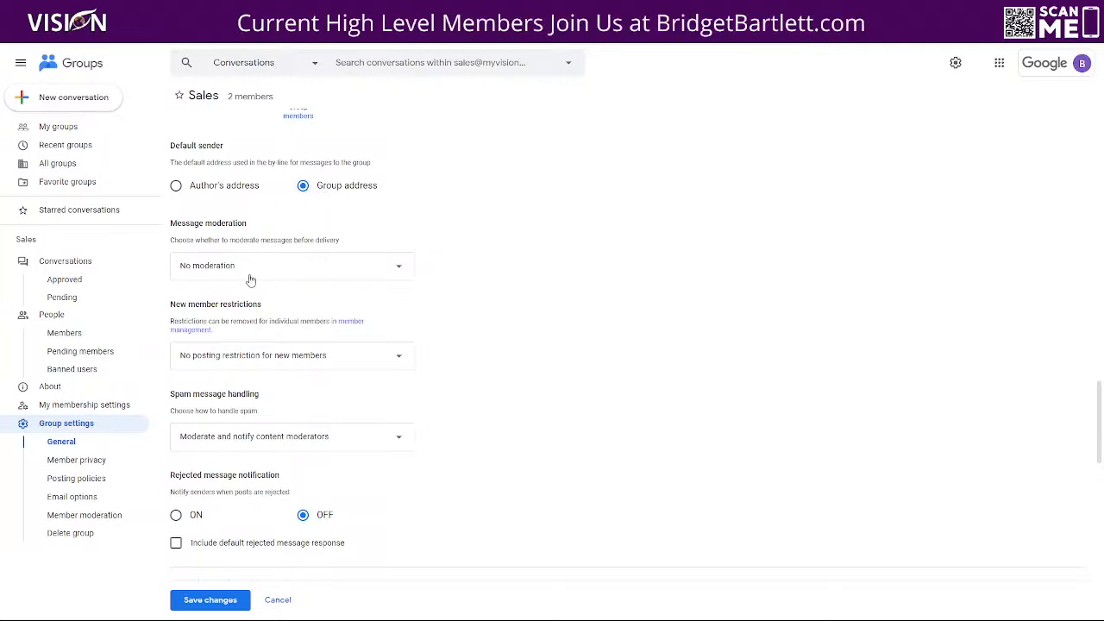
left_click(345, 265)
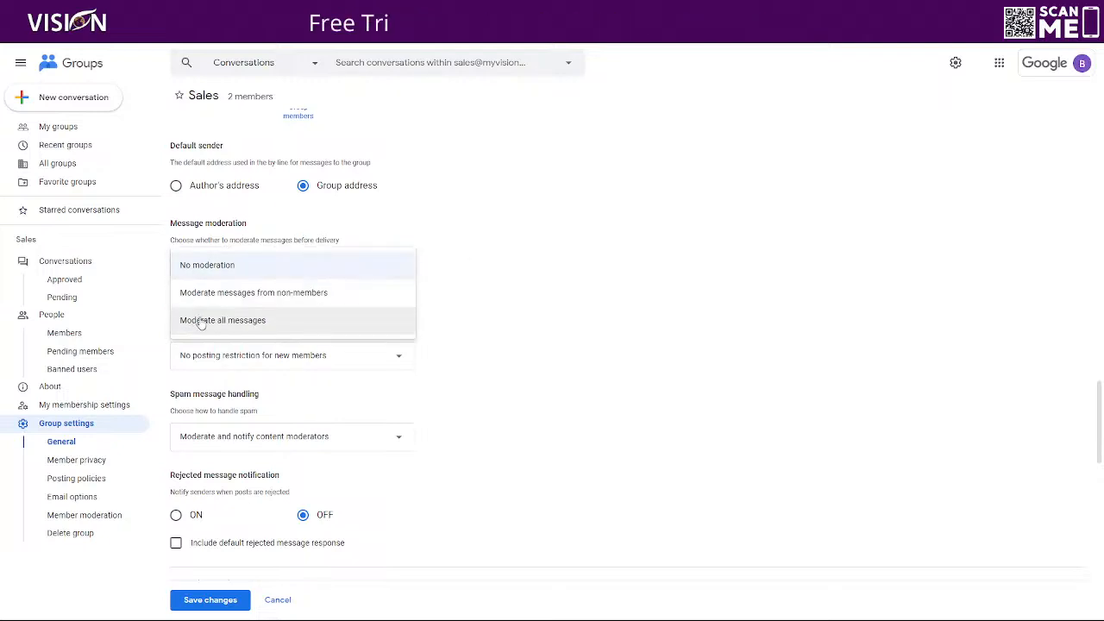
left_click(455, 313)
scroll(191, 349, "down", 3)
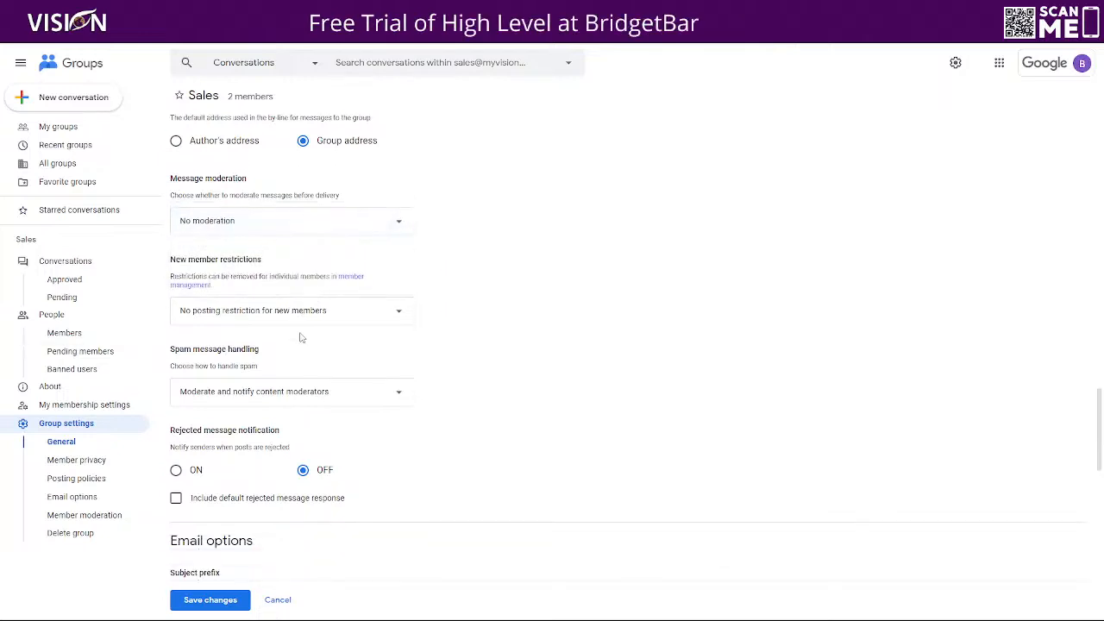
scroll(399, 287, "down", 1)
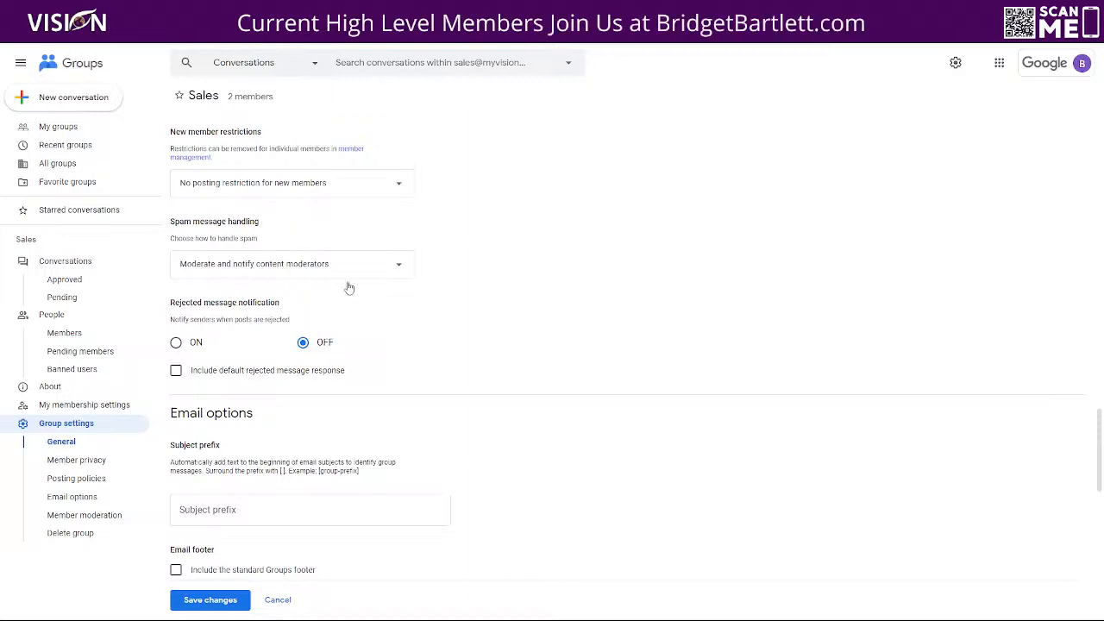
Set spam message handling to 'Post suspicious messages to the group'
scroll(464, 326, "down", 1)
left_click(264, 216)
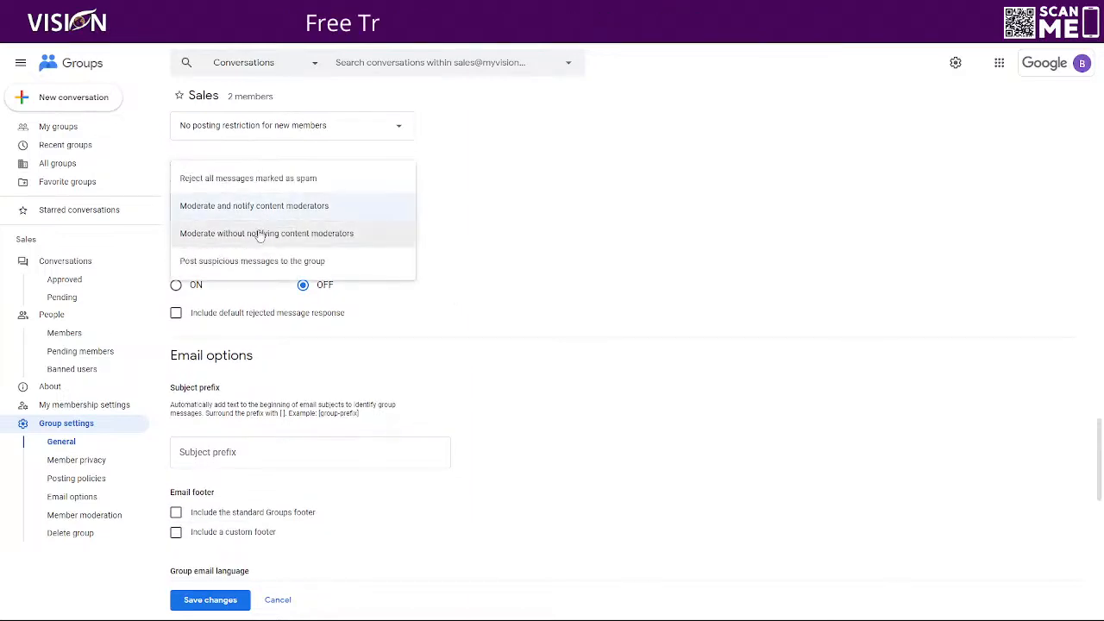
left_click(250, 261)
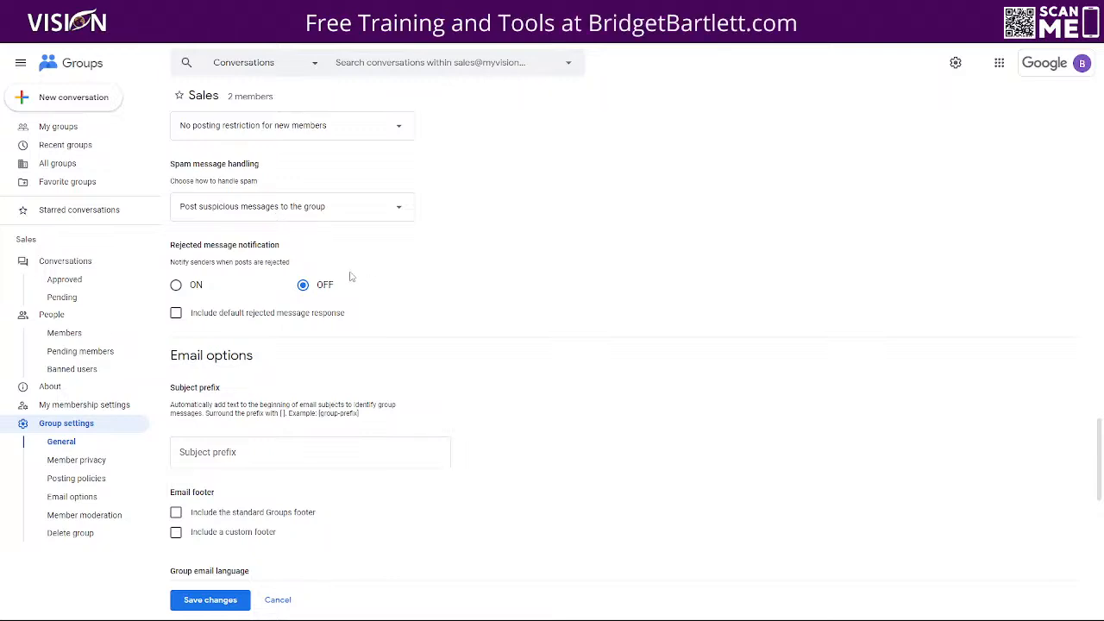
Scroll to Email options, review the Subject prefix guidance, and place the cursor in the empty prefix field
scroll(384, 281, "down", 3)
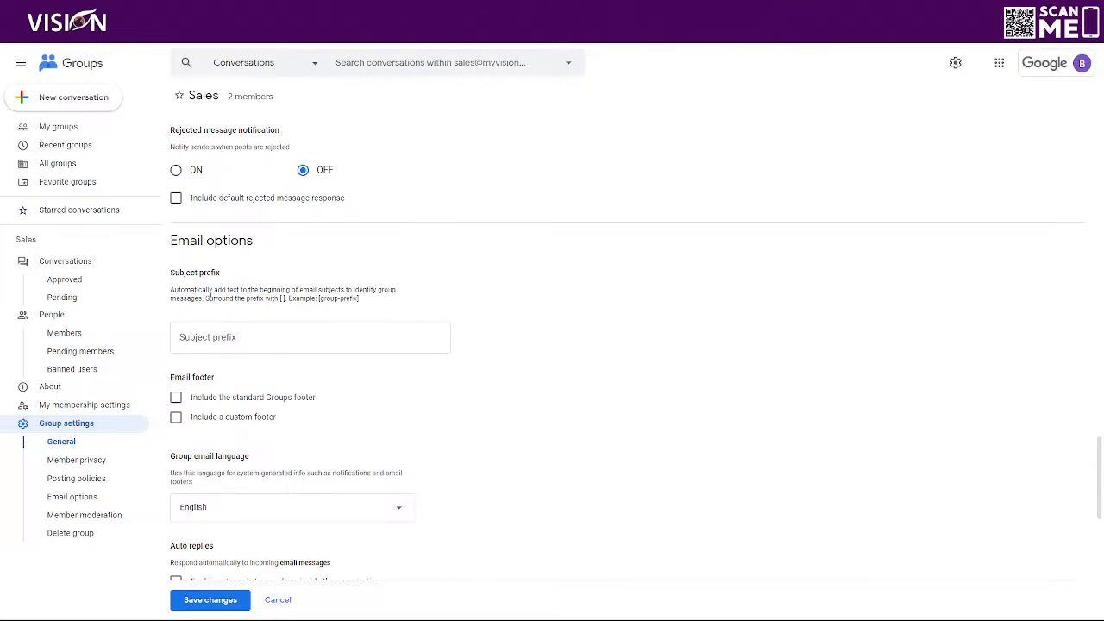
scroll(227, 334, "down", 2)
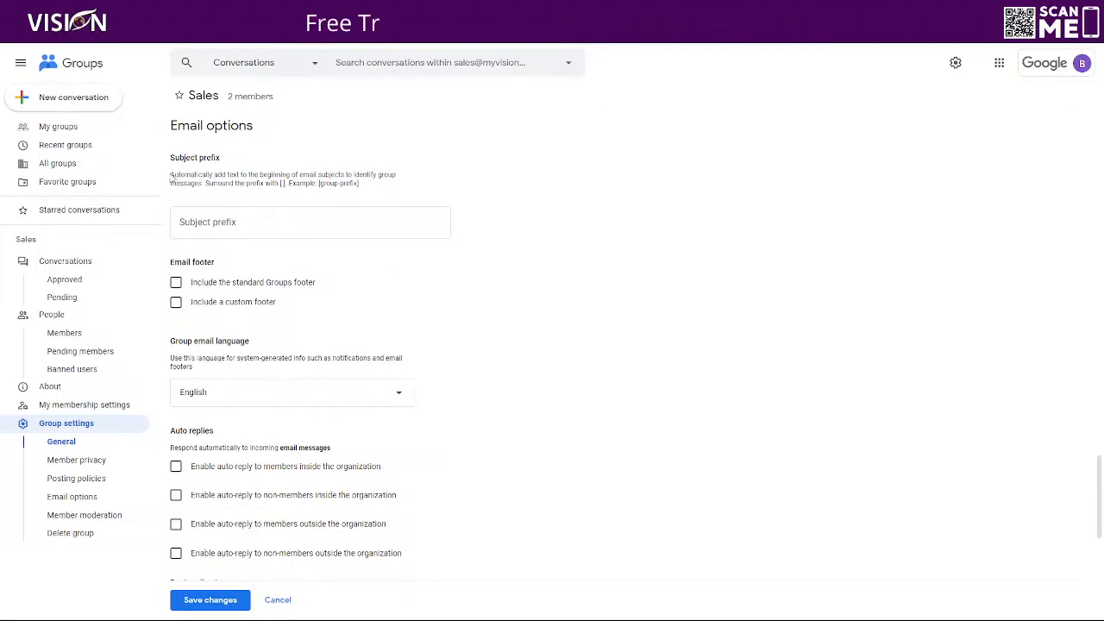
left_click_drag(172, 175, 362, 192)
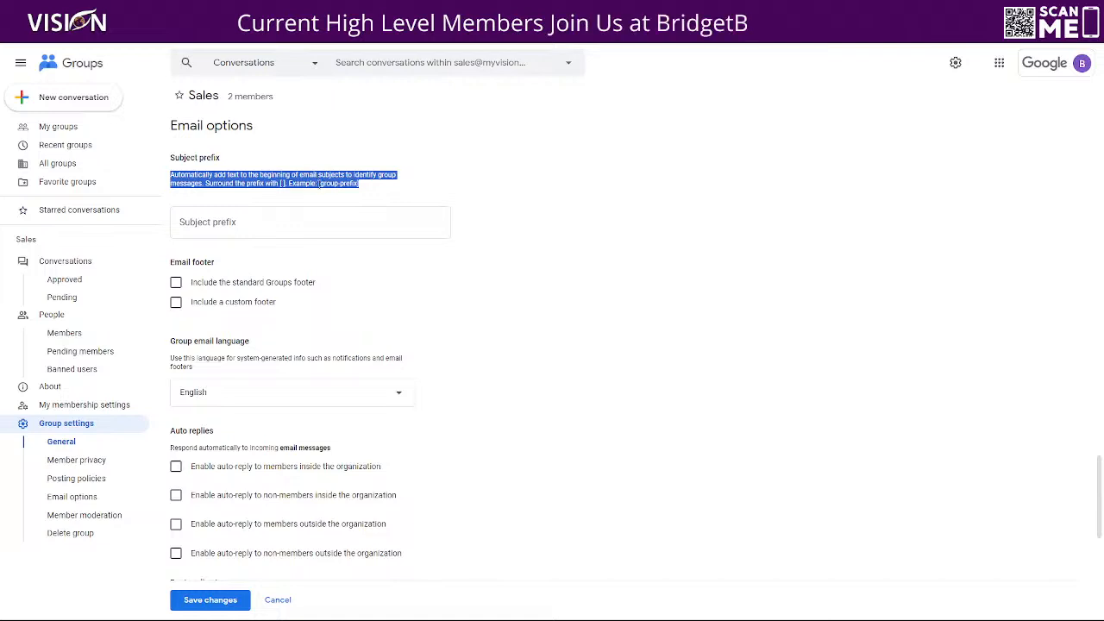
left_click(270, 234)
left_click(244, 228)
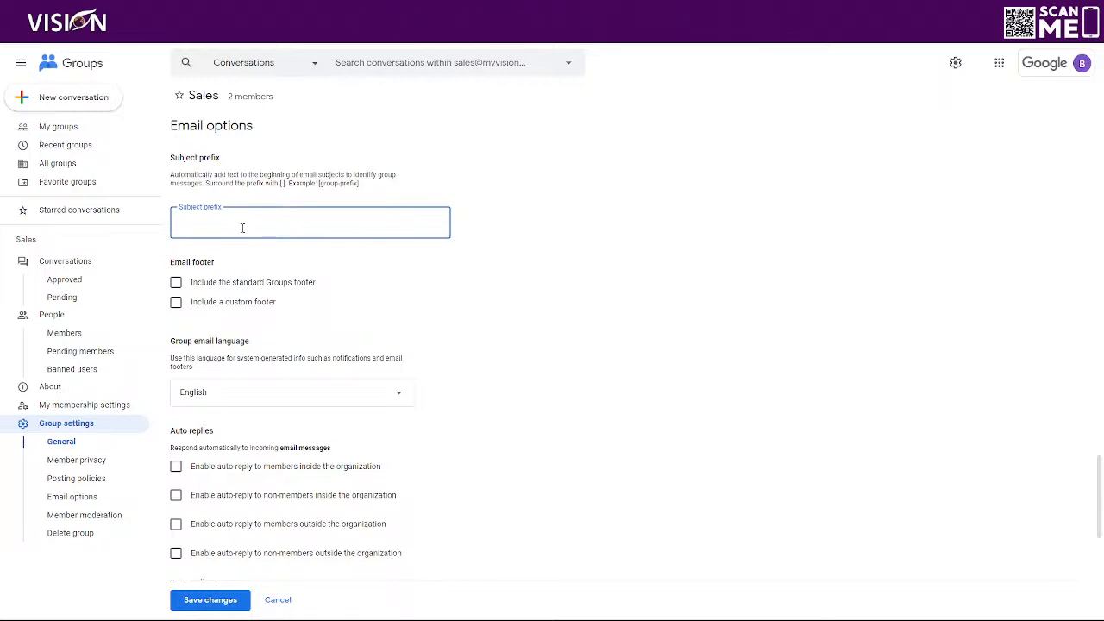
Enter [Sales] as the email subject prefix
type("[Sales")
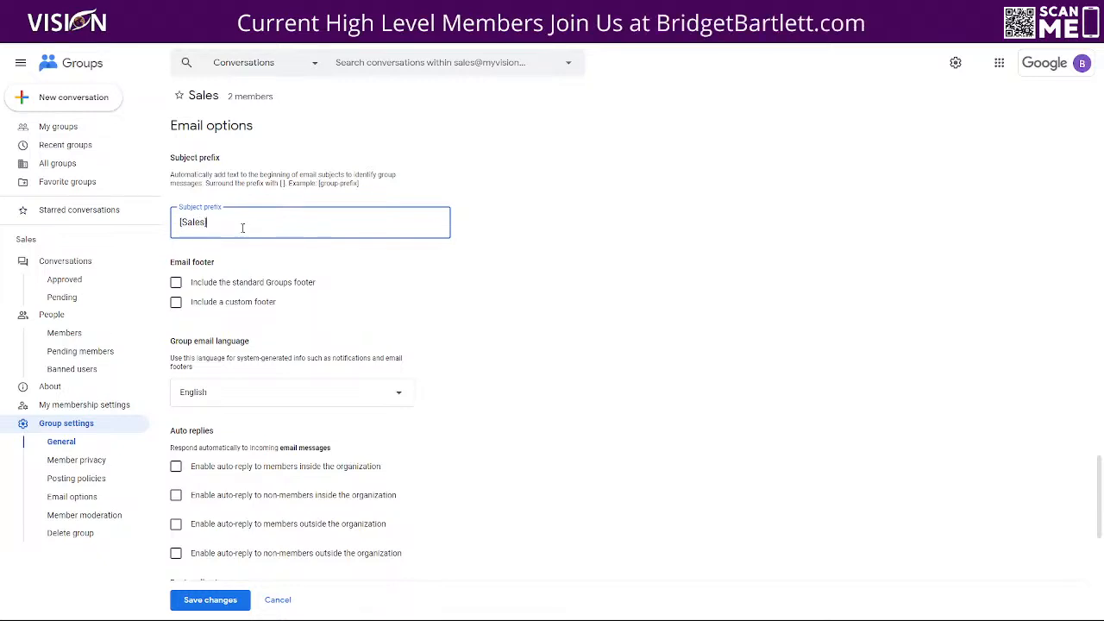
type("]")
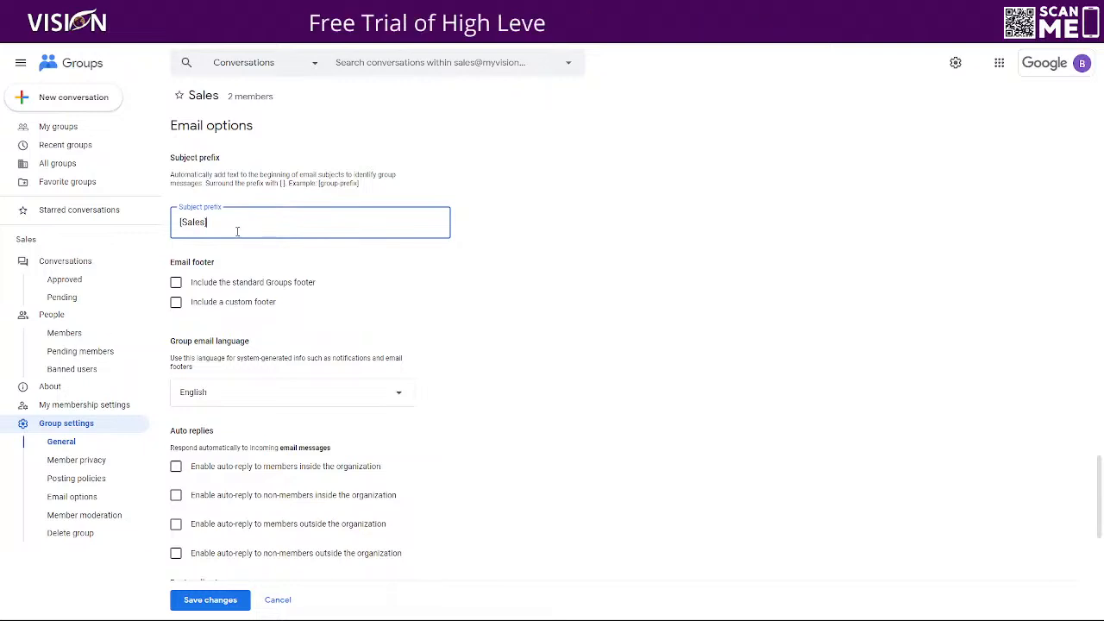
triple_click(229, 223)
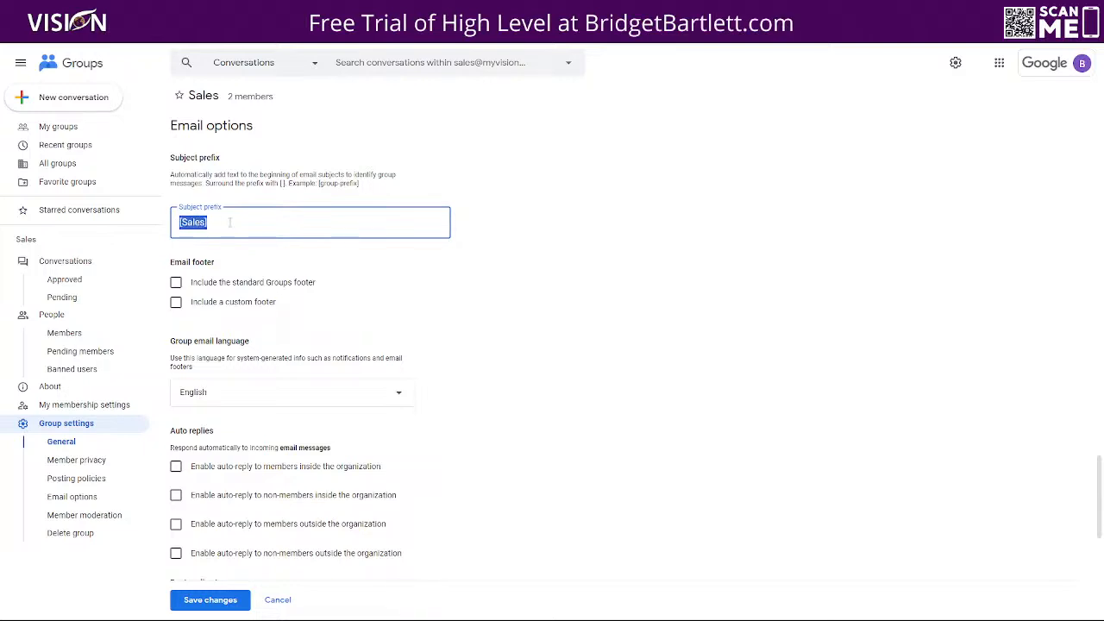
left_click(394, 273)
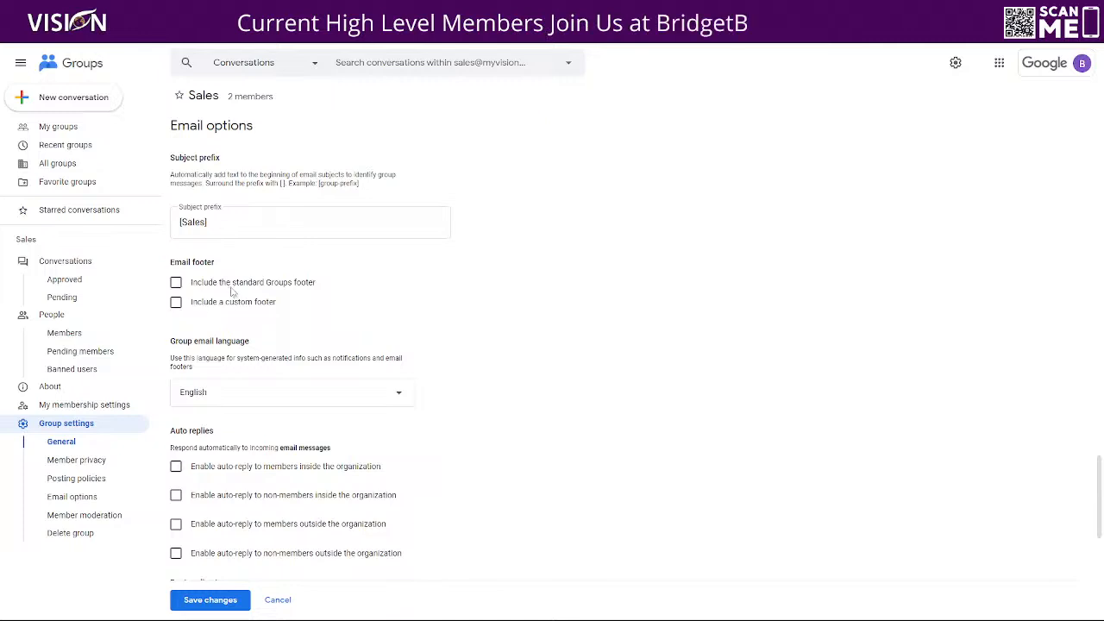
scroll(250, 292, "down", 1)
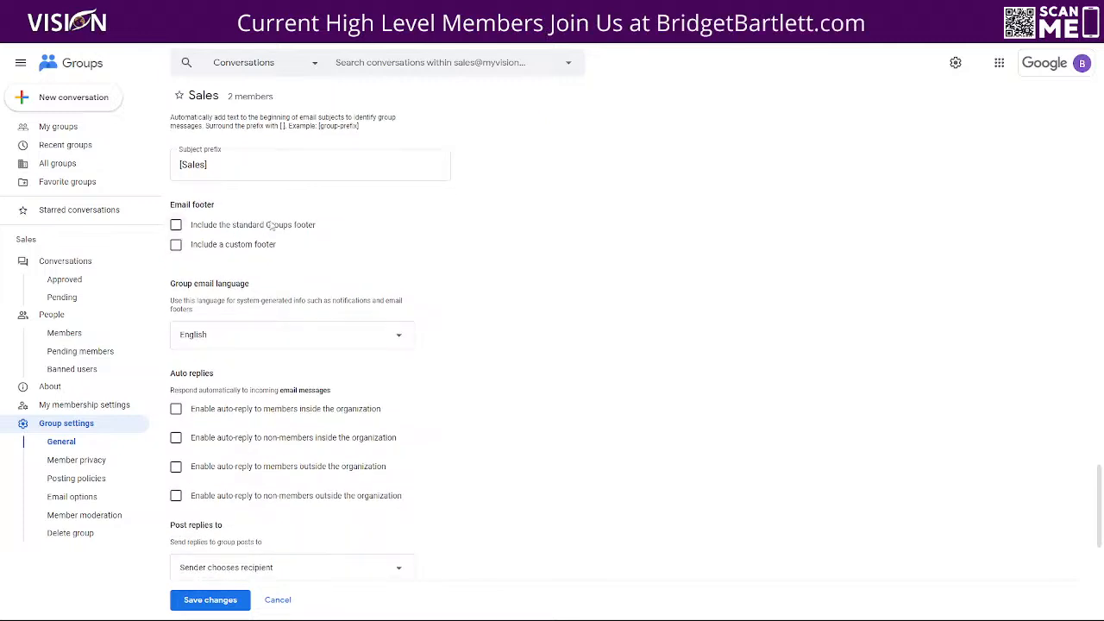
Turn on the standard Groups footer, leaving the custom footer off after briefly trying it
left_click(177, 226)
left_click_drag(171, 269, 449, 279)
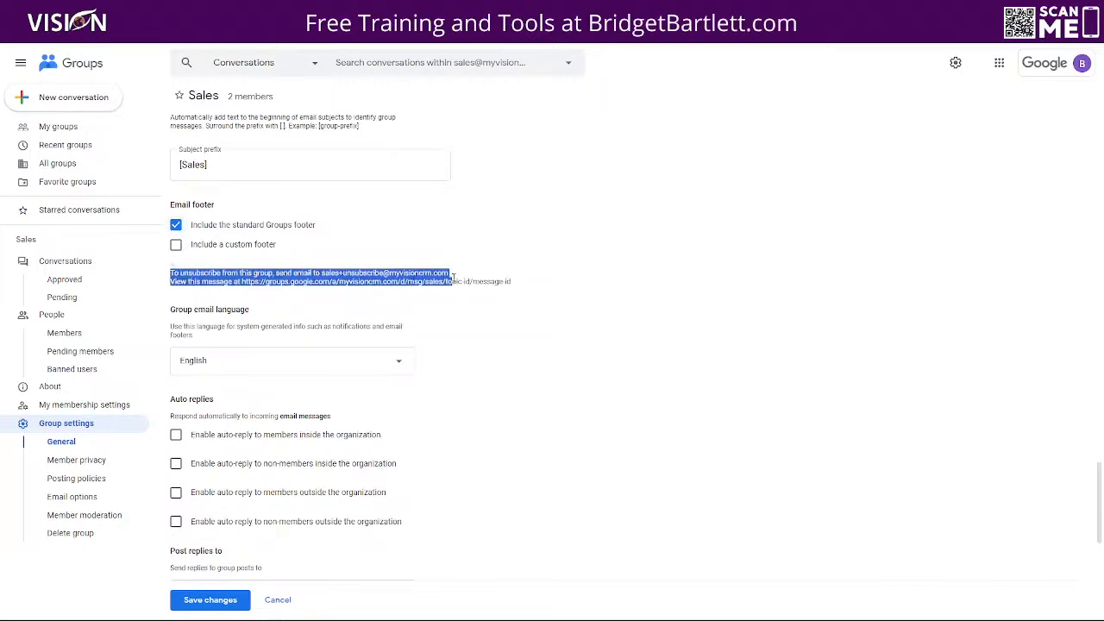
left_click(176, 245)
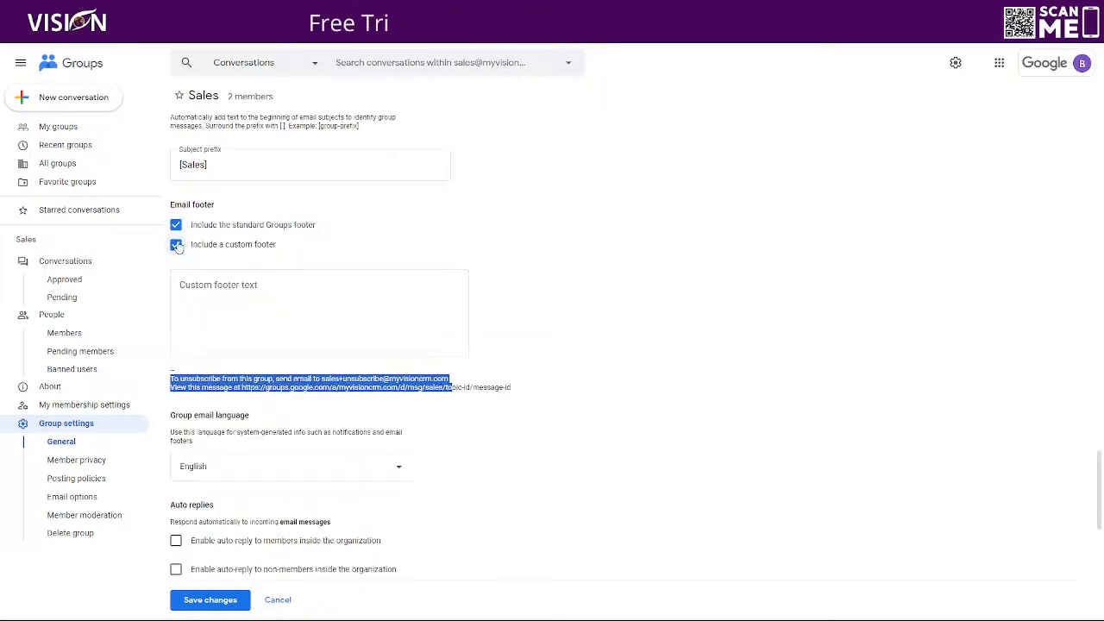
left_click(176, 225)
left_click(176, 245)
left_click(176, 226)
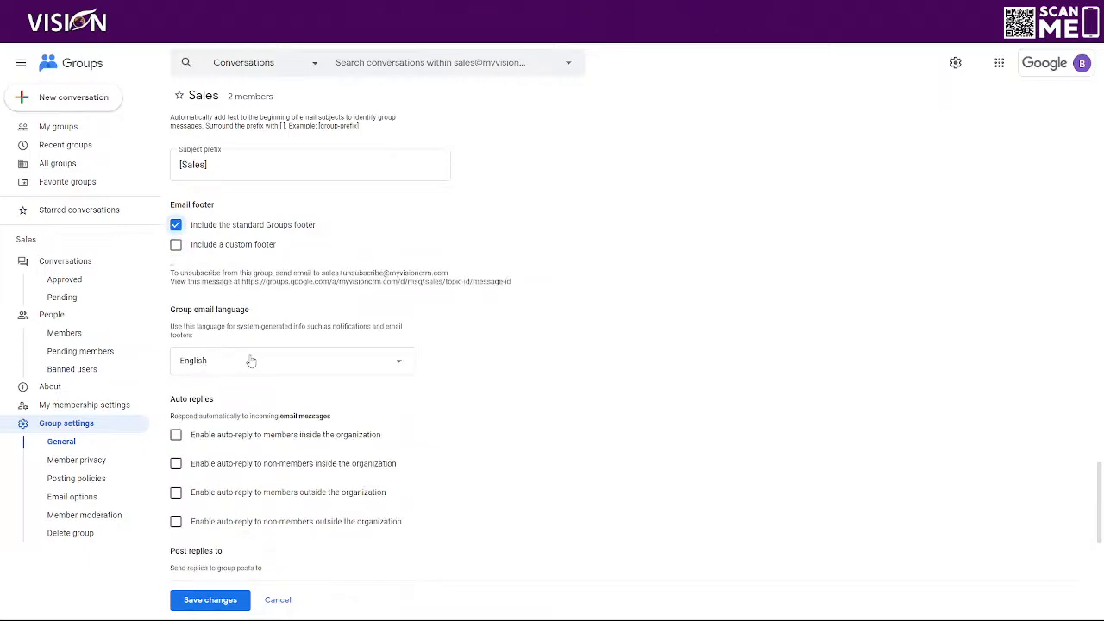
scroll(235, 353, "down", 2)
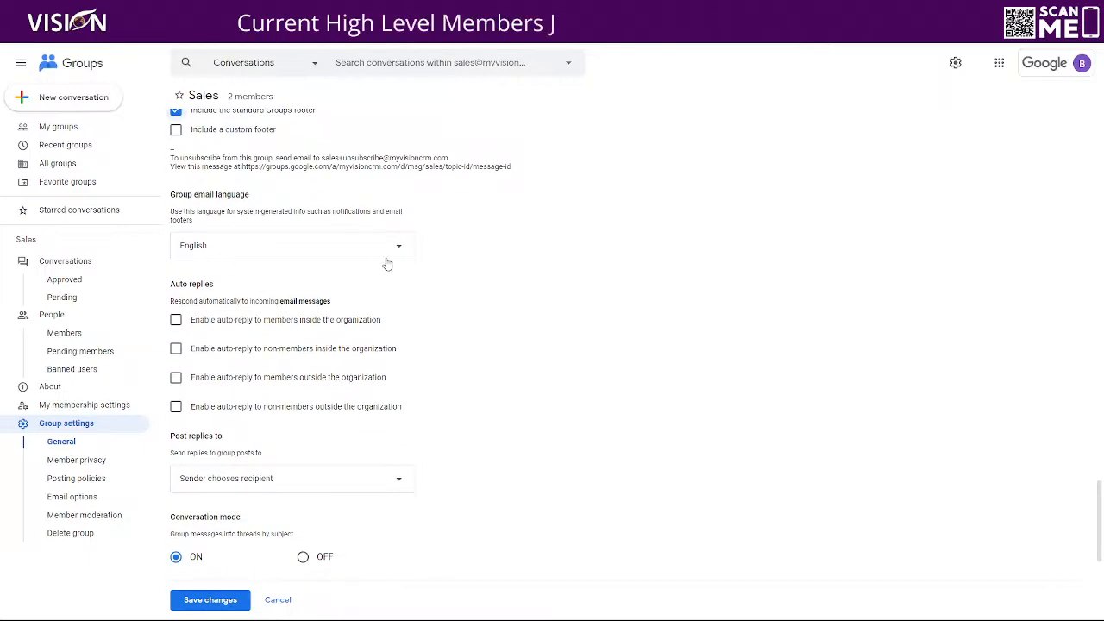
scroll(414, 276, "down", 3)
scroll(228, 198, "up", 1)
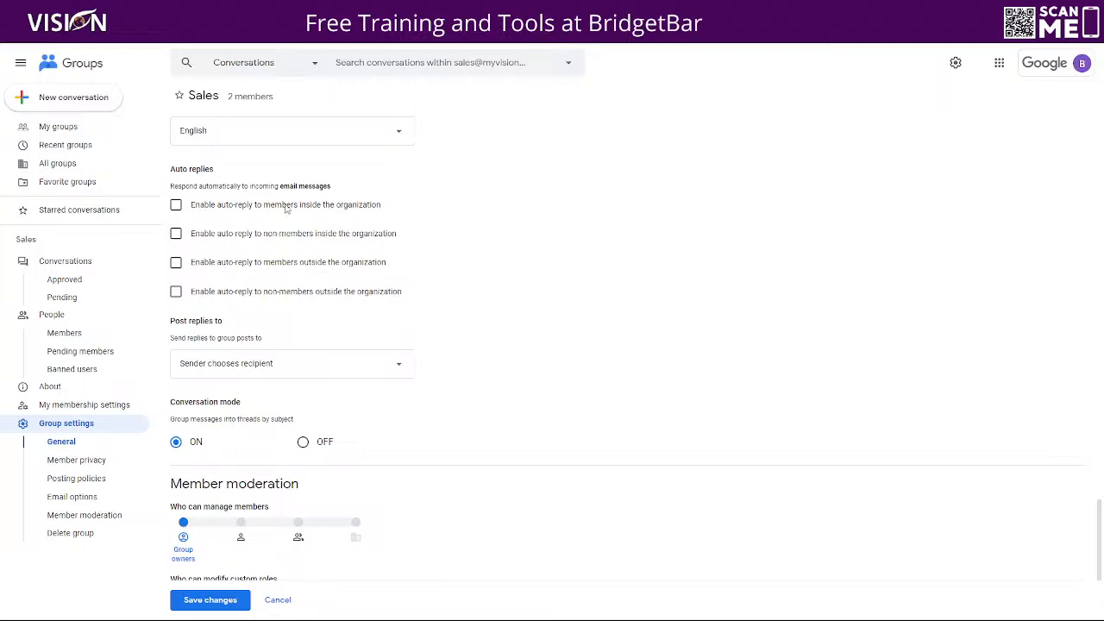
scroll(207, 258, "down", 3)
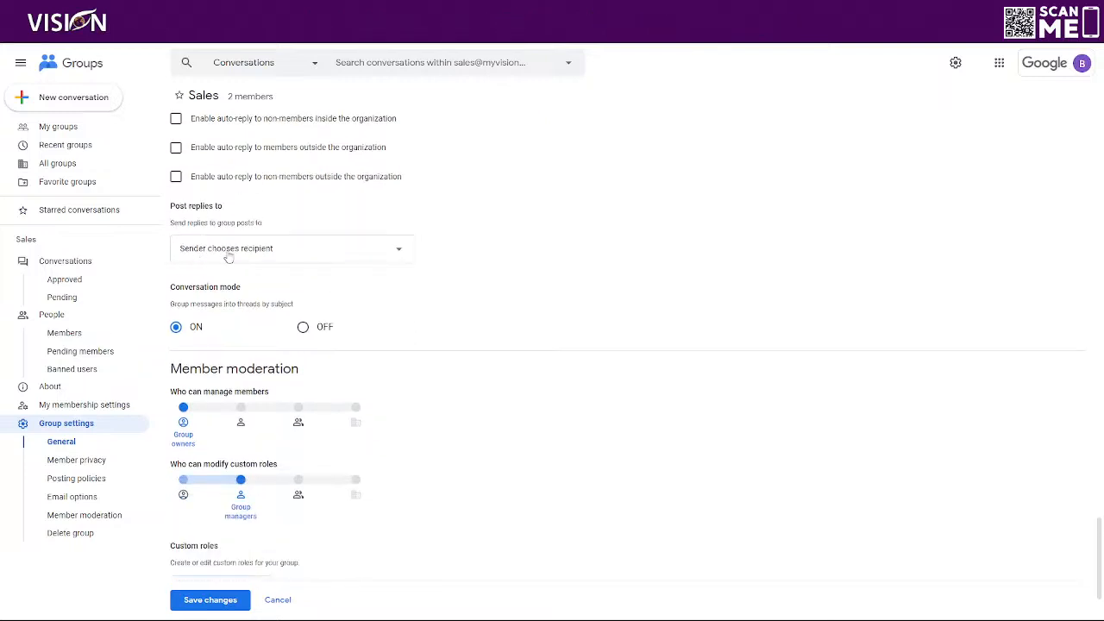
left_click(259, 252)
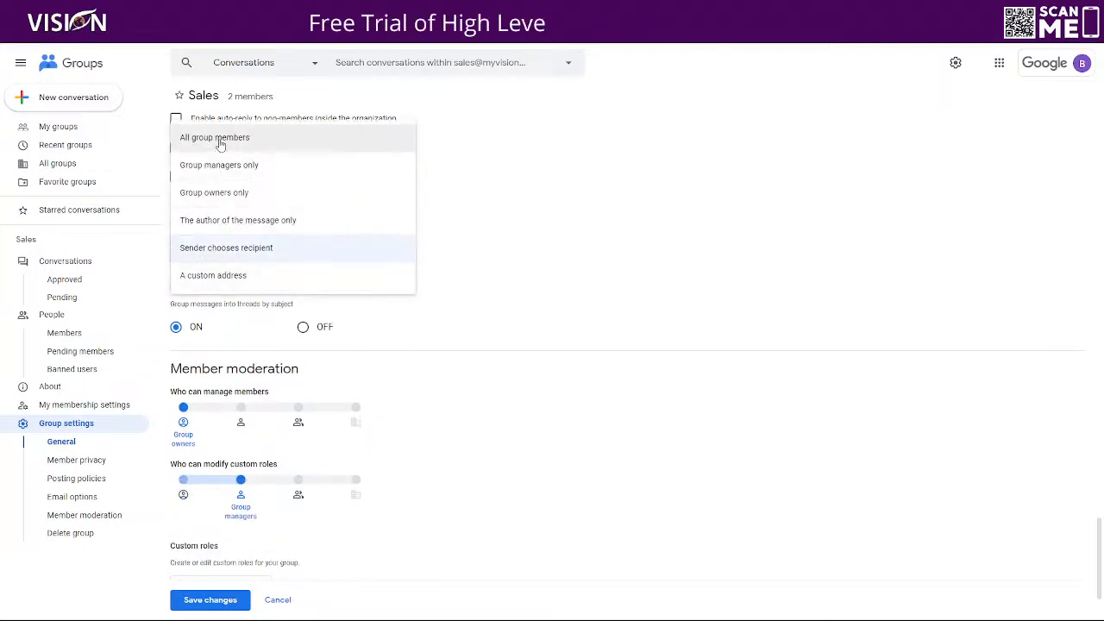
left_click(535, 304)
scroll(338, 366, "down", 3)
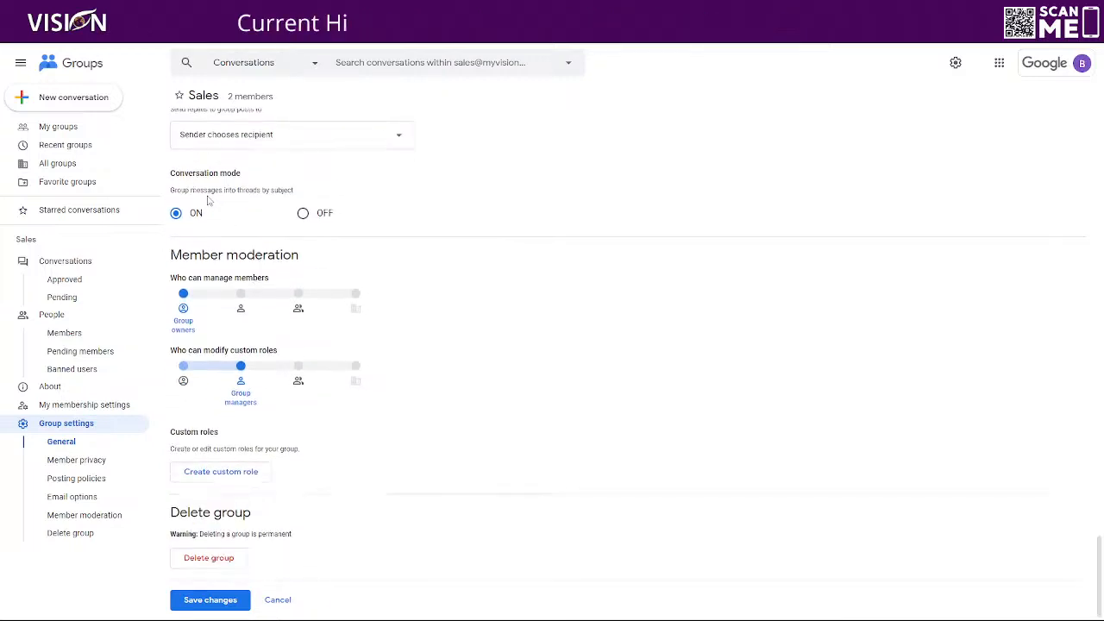
left_click_drag(177, 190, 301, 195)
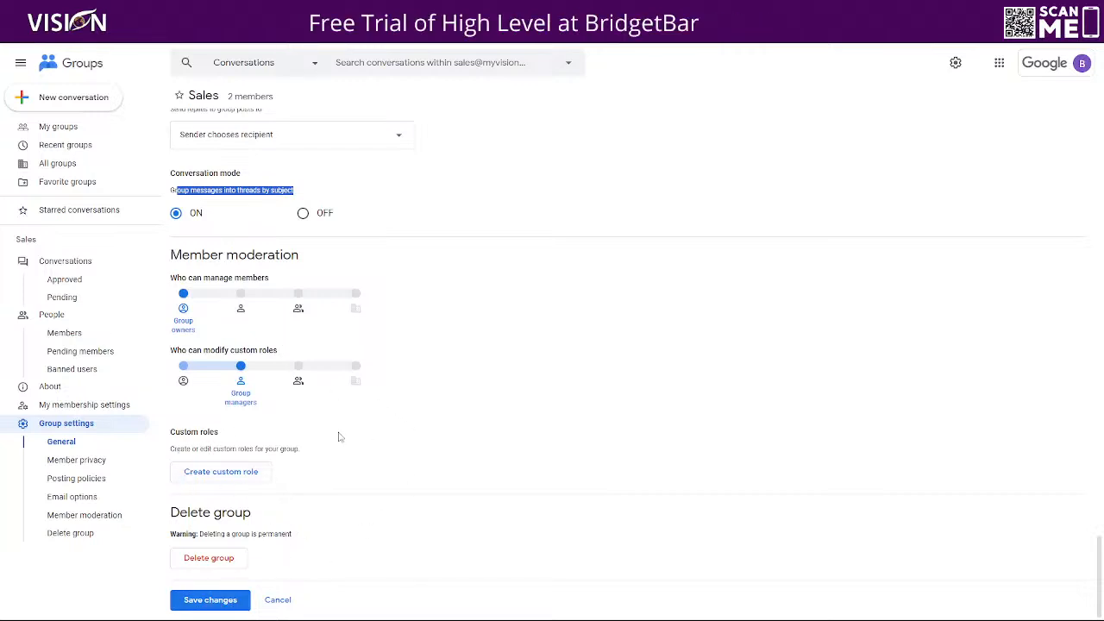
Save the changes to the Sales group's general settings
left_click(194, 603)
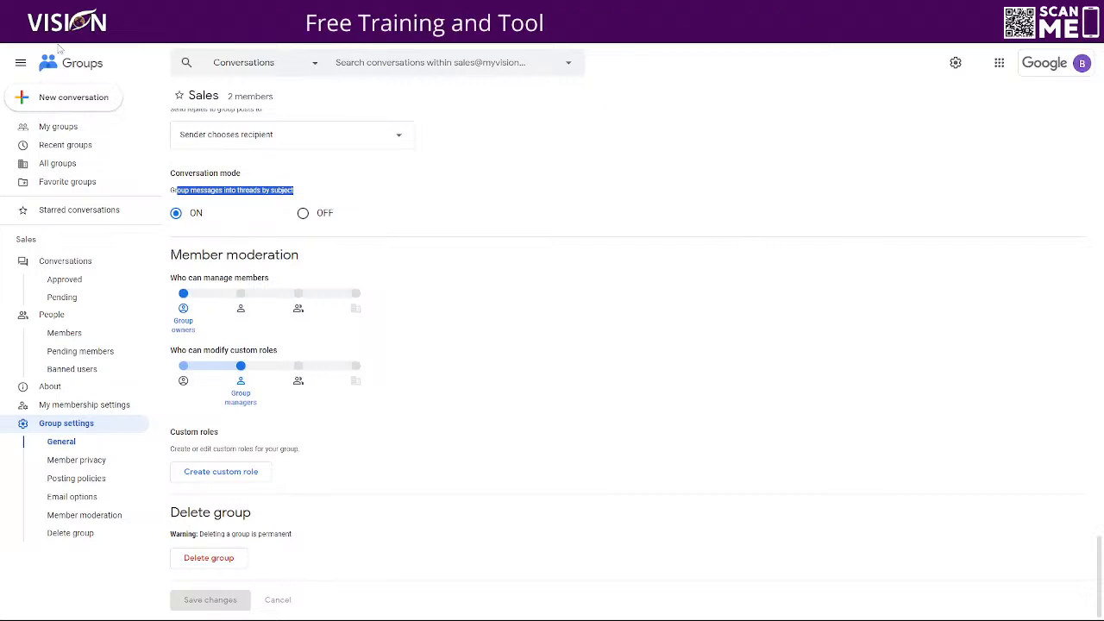
Switch to Gmail via the Google apps grid, then head back to Google Groups
left_click(999, 62)
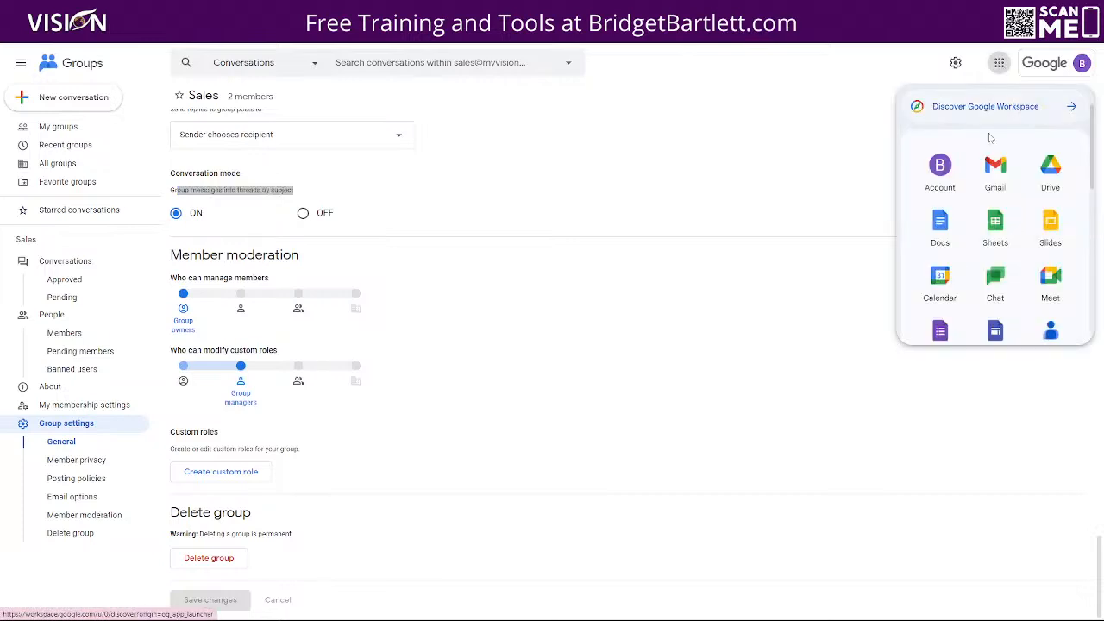
left_click(979, 166)
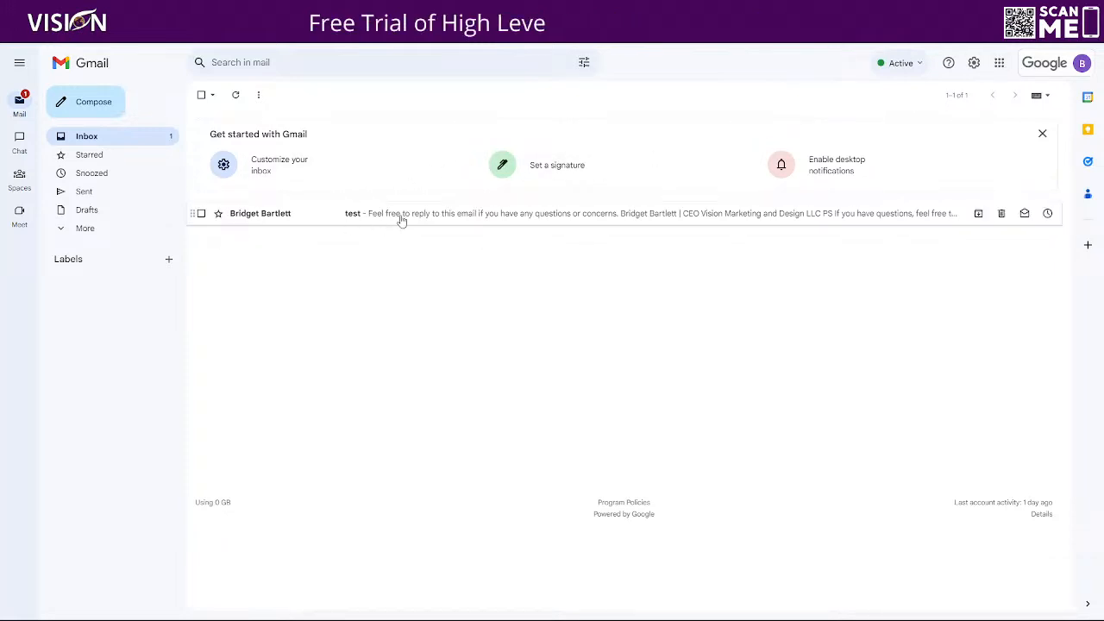
left_click(999, 63)
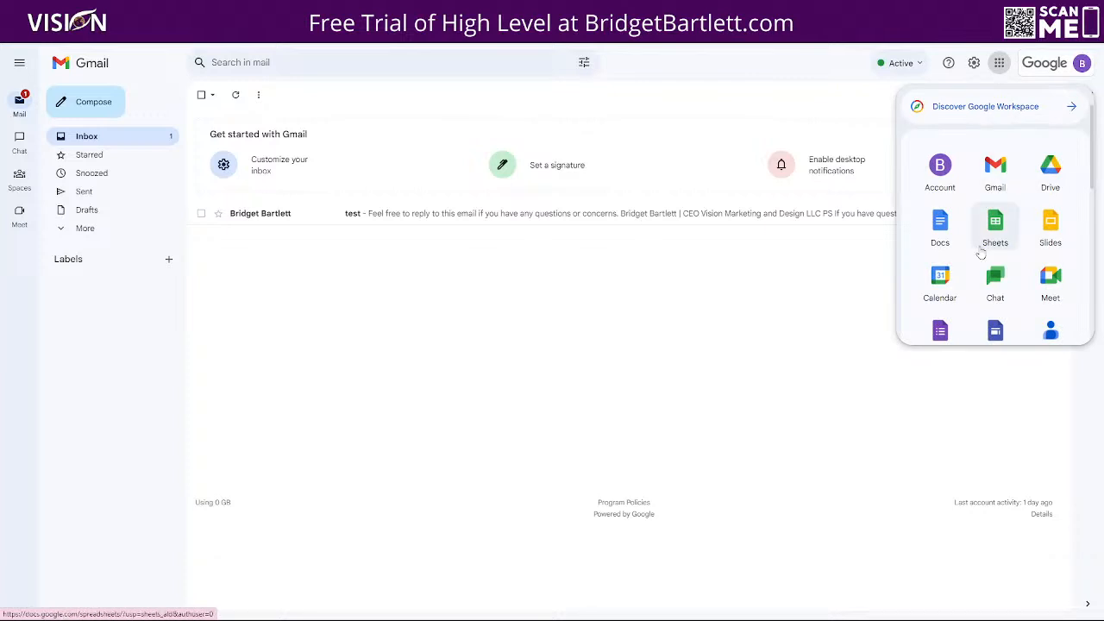
scroll(979, 243, "down", 1)
scroll(979, 243, "down", 2)
left_click(939, 253)
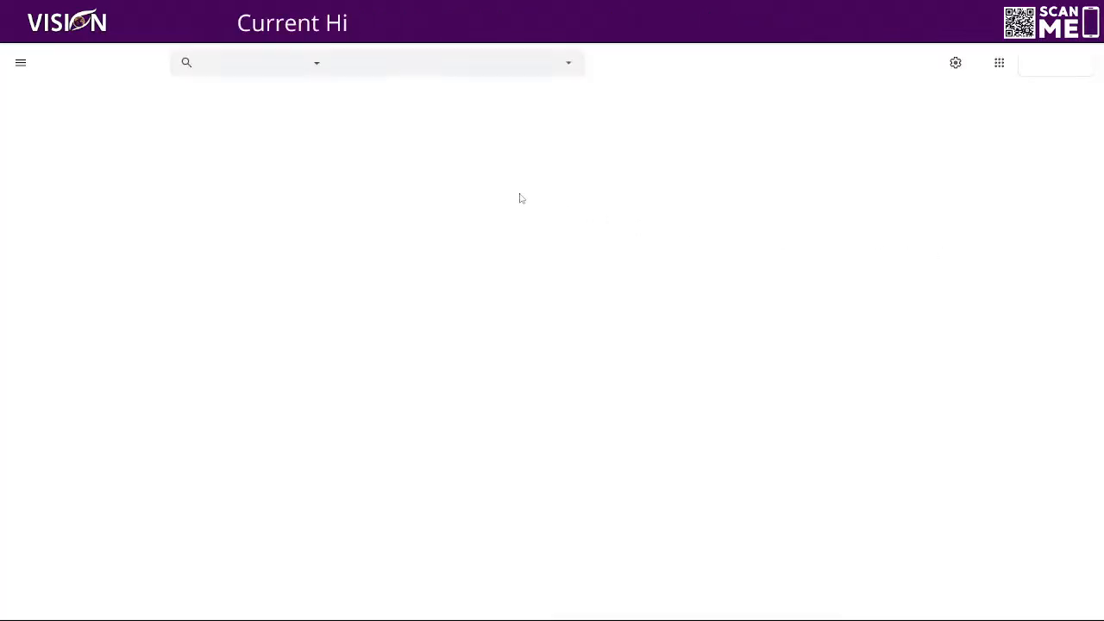